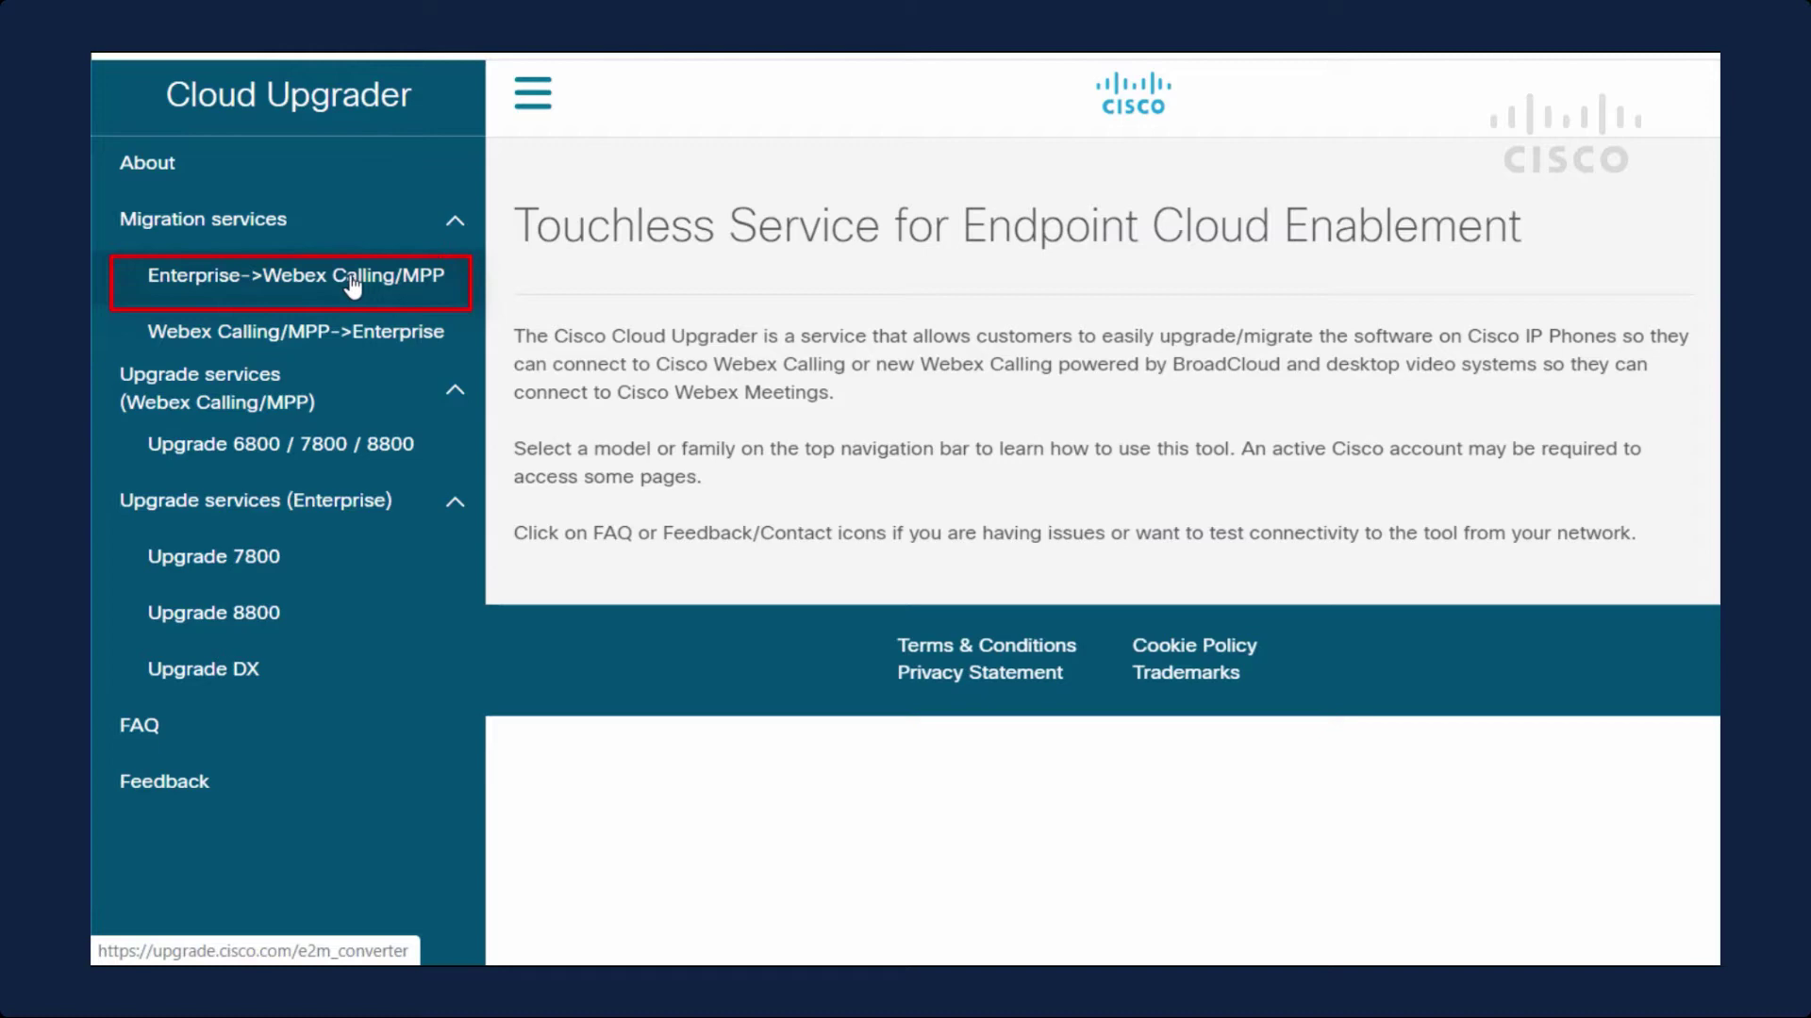
- Open the Enterprise to Webex Calling/MPP migration page and scroll to its Migration licenses section
click(352, 278)
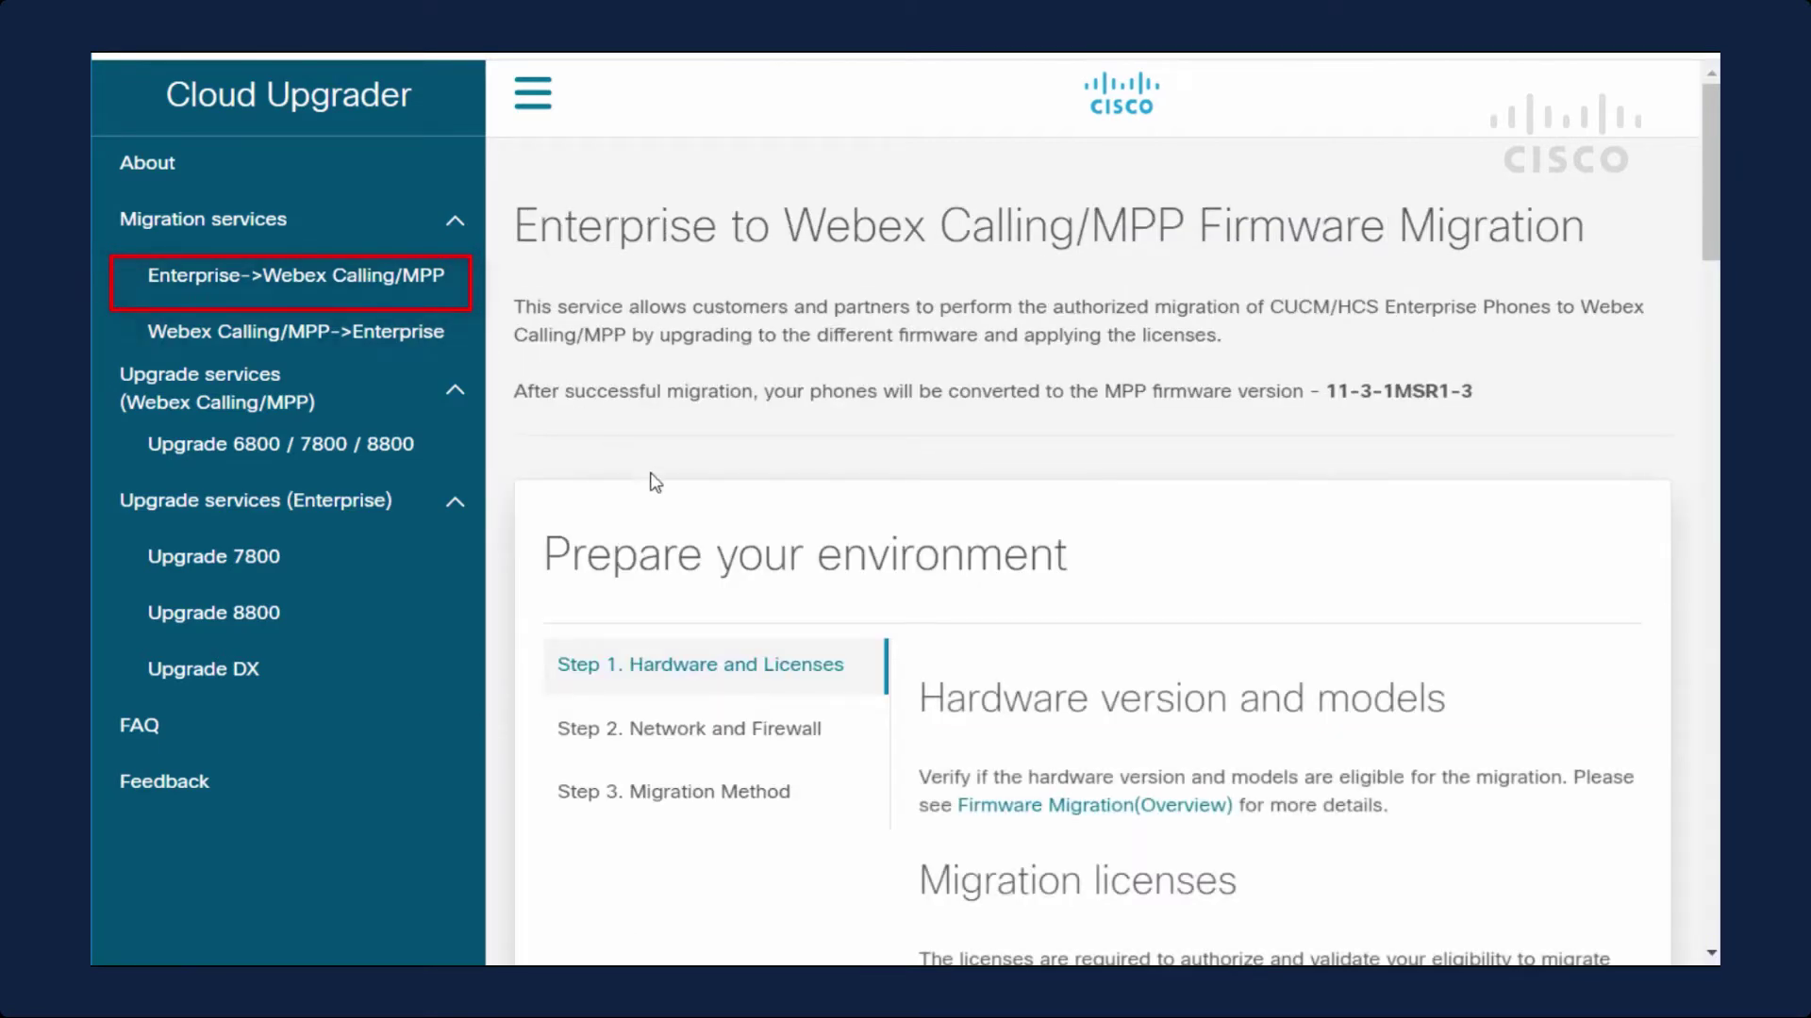
drag(1716, 178, 1709, 260)
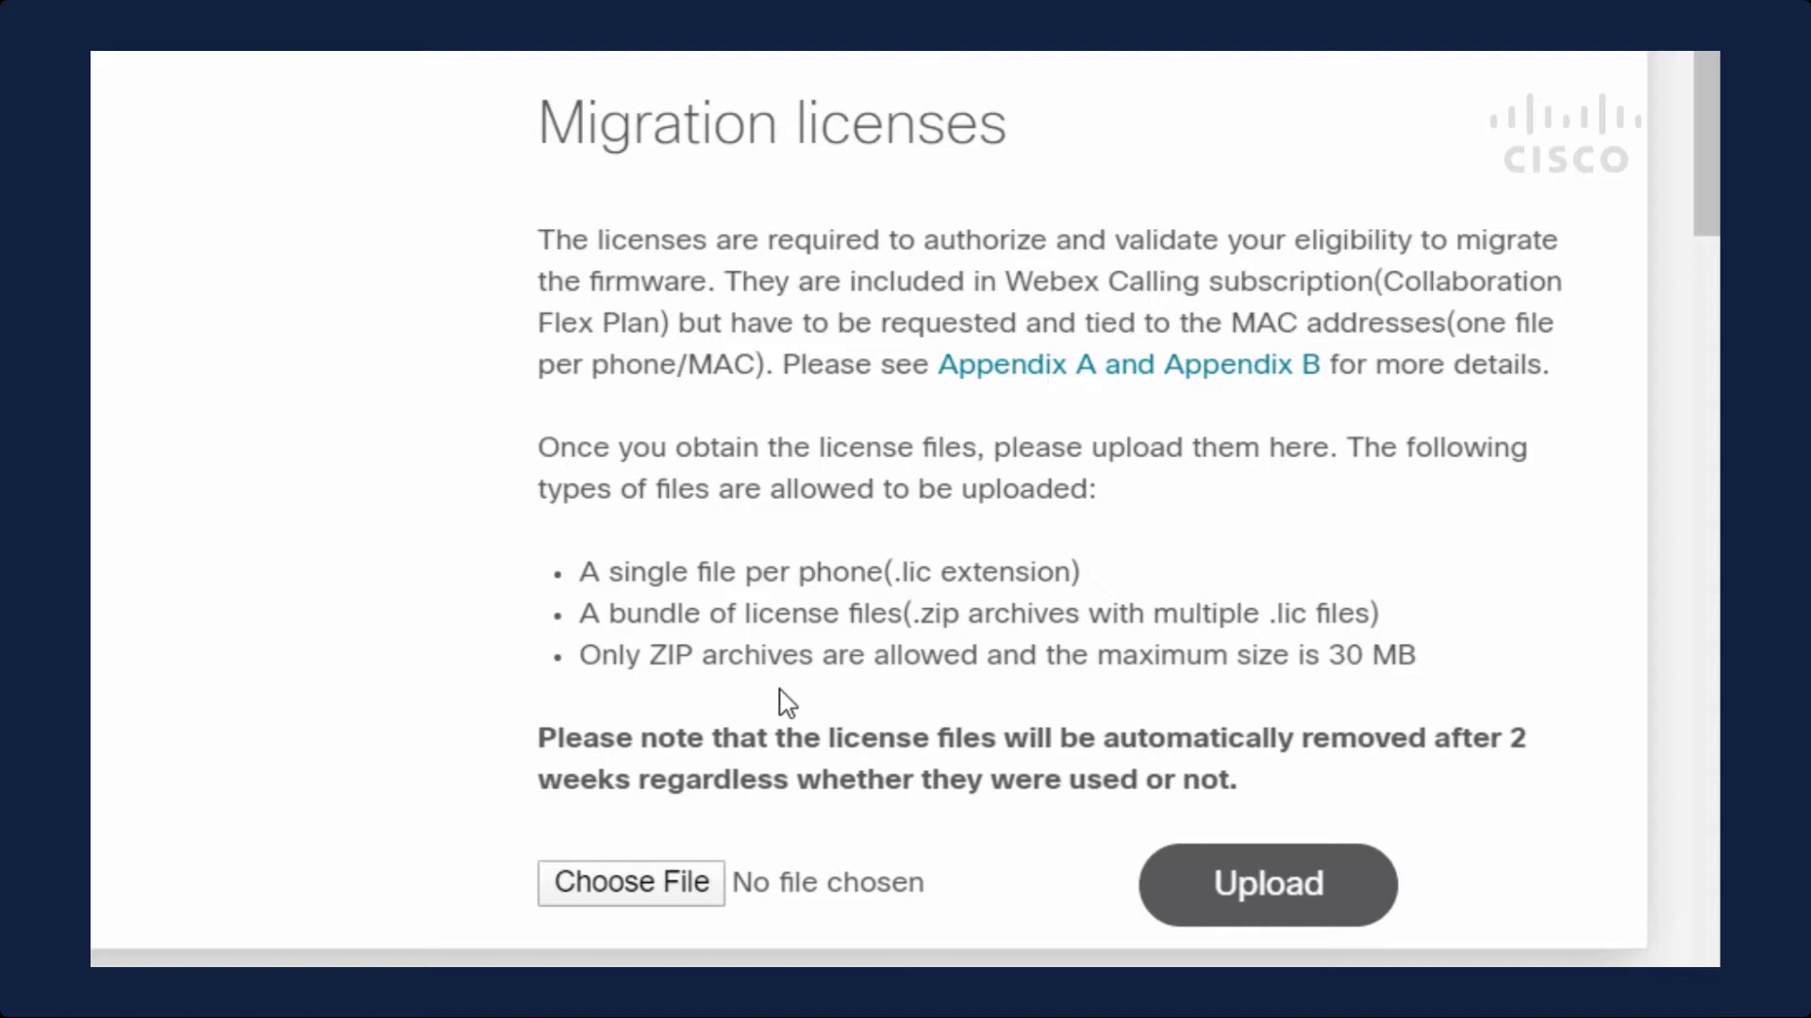
- Choose the licence file B000B4BBA1D2.lic and upload it under Migration licenses
click(658, 879)
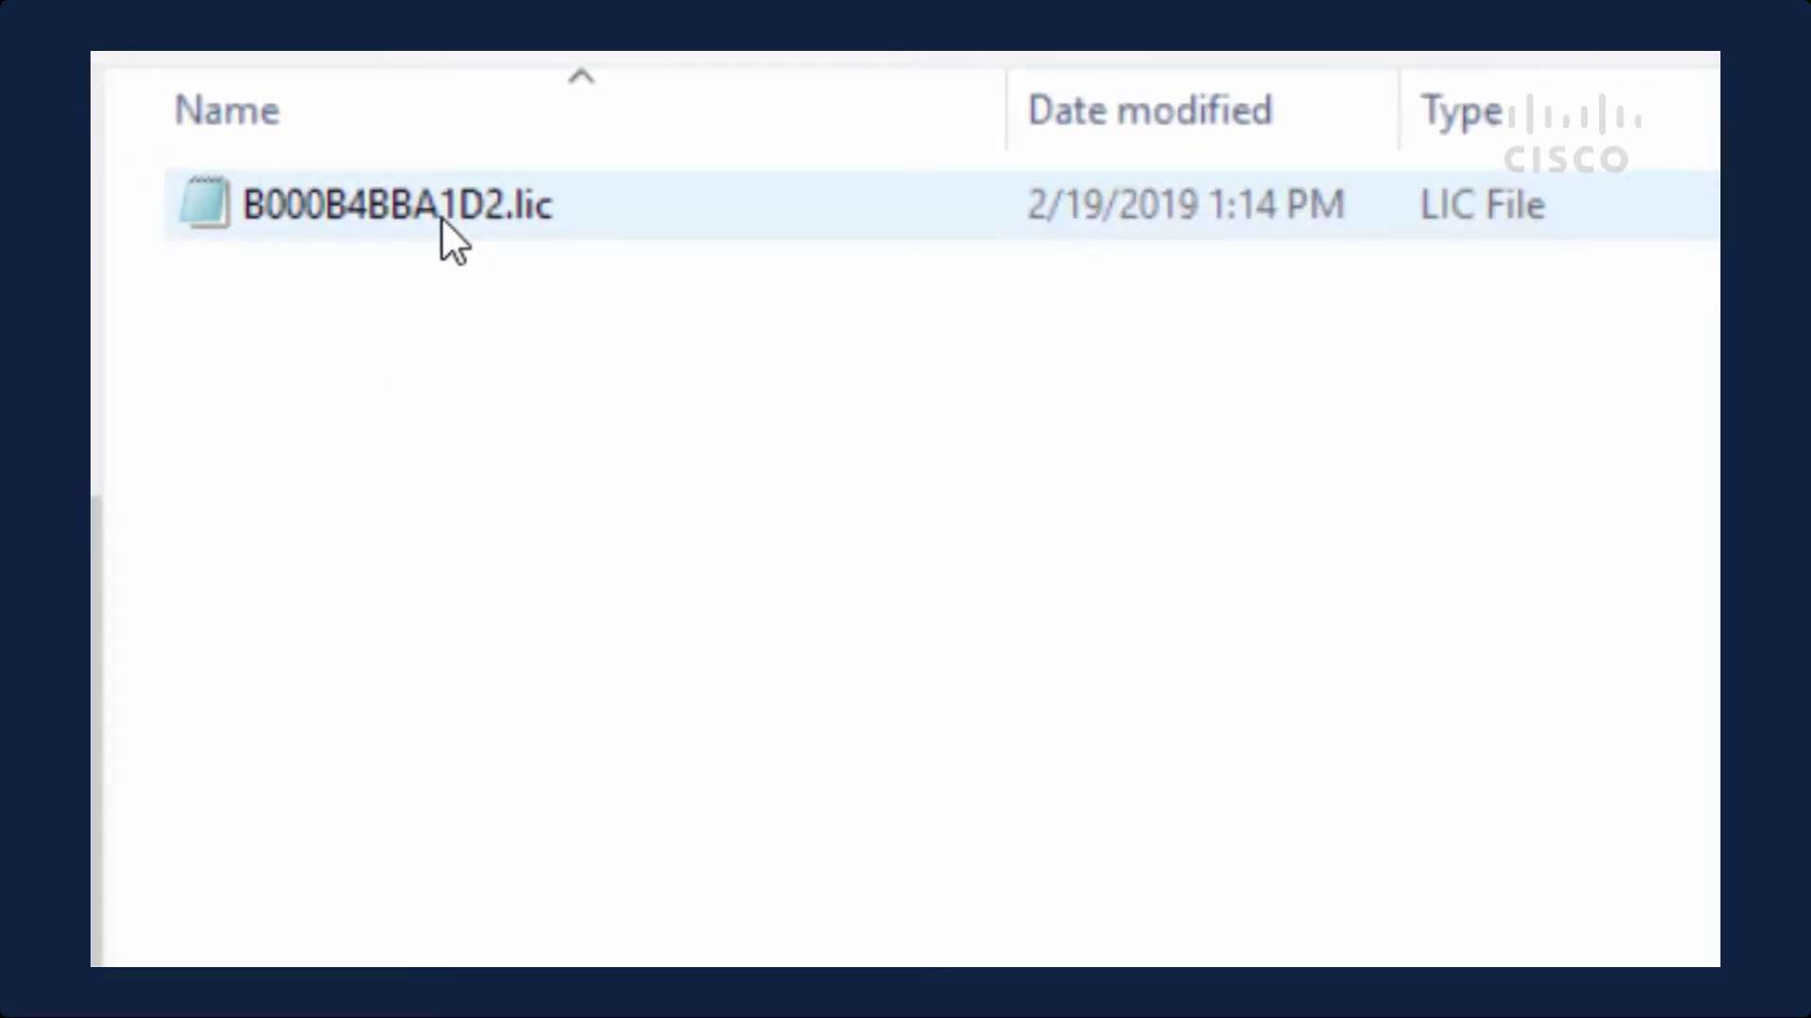
click(443, 219)
key(Return)
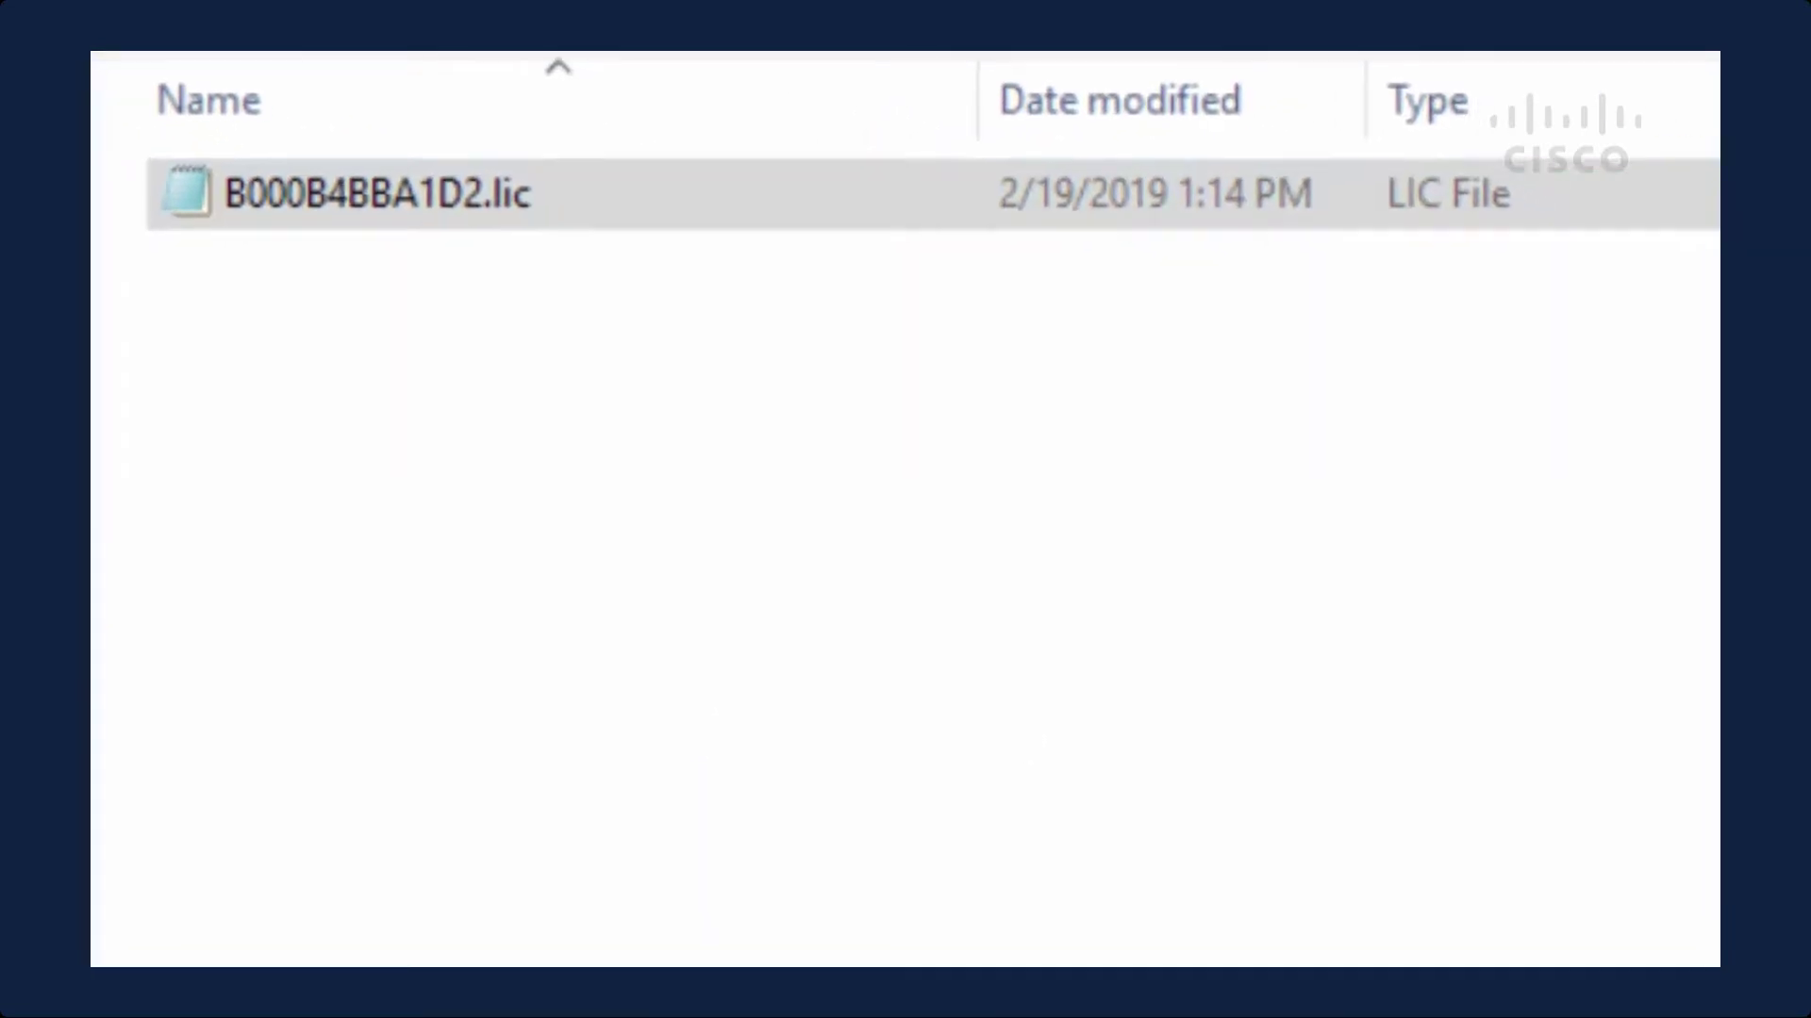
click(1280, 896)
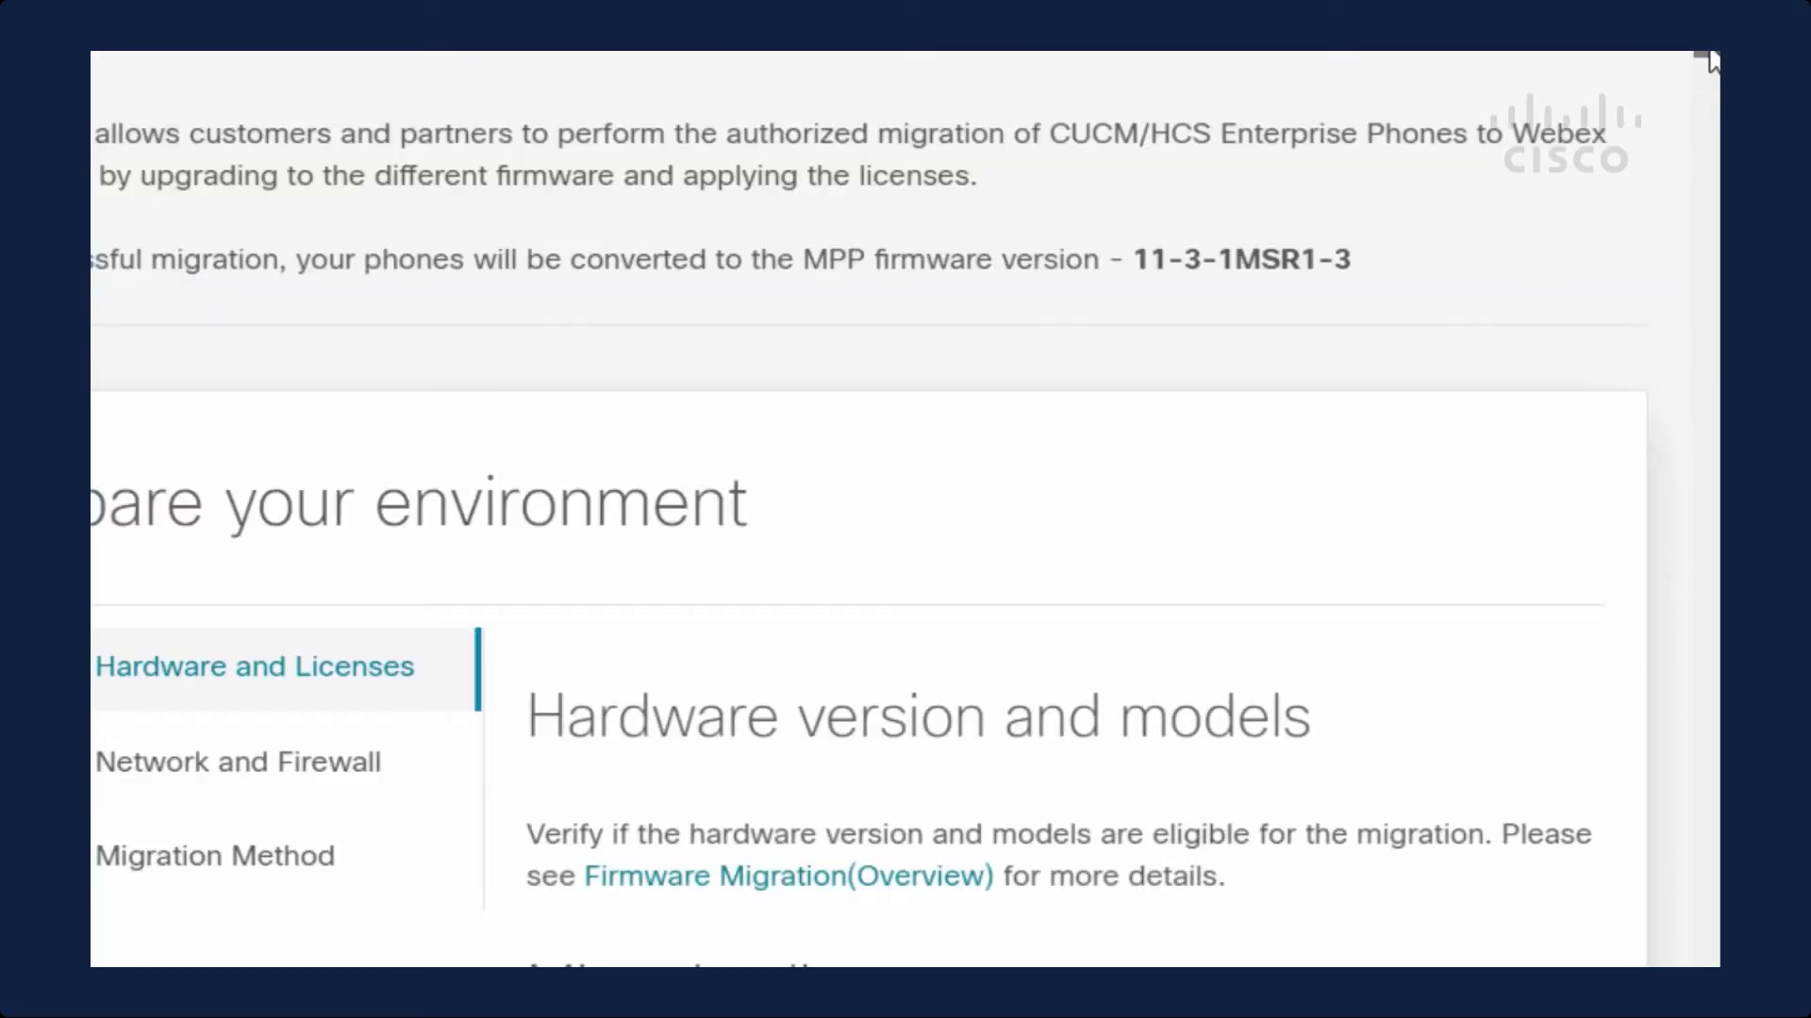
- Scroll to Migration Method and browse the method tabs to view the Bulk migration with CUCM steps
scroll(1711, 62, down, 15)
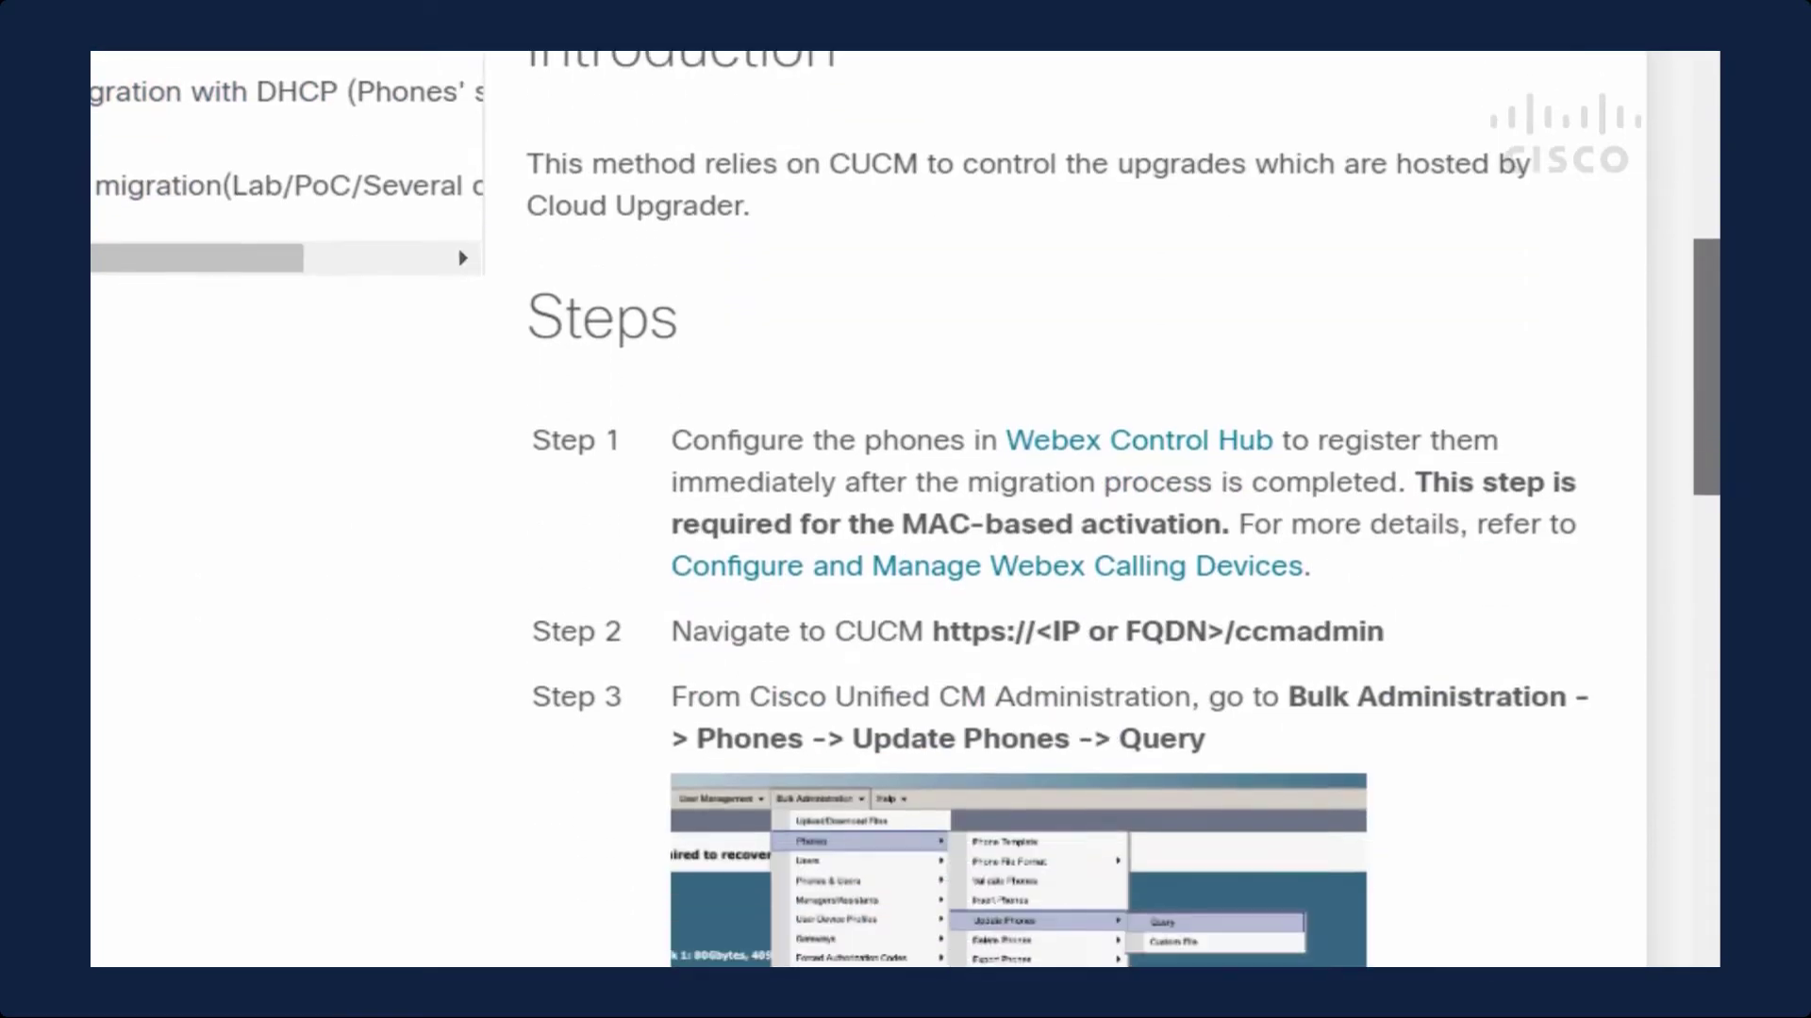
scroll(933, 177, down, 5)
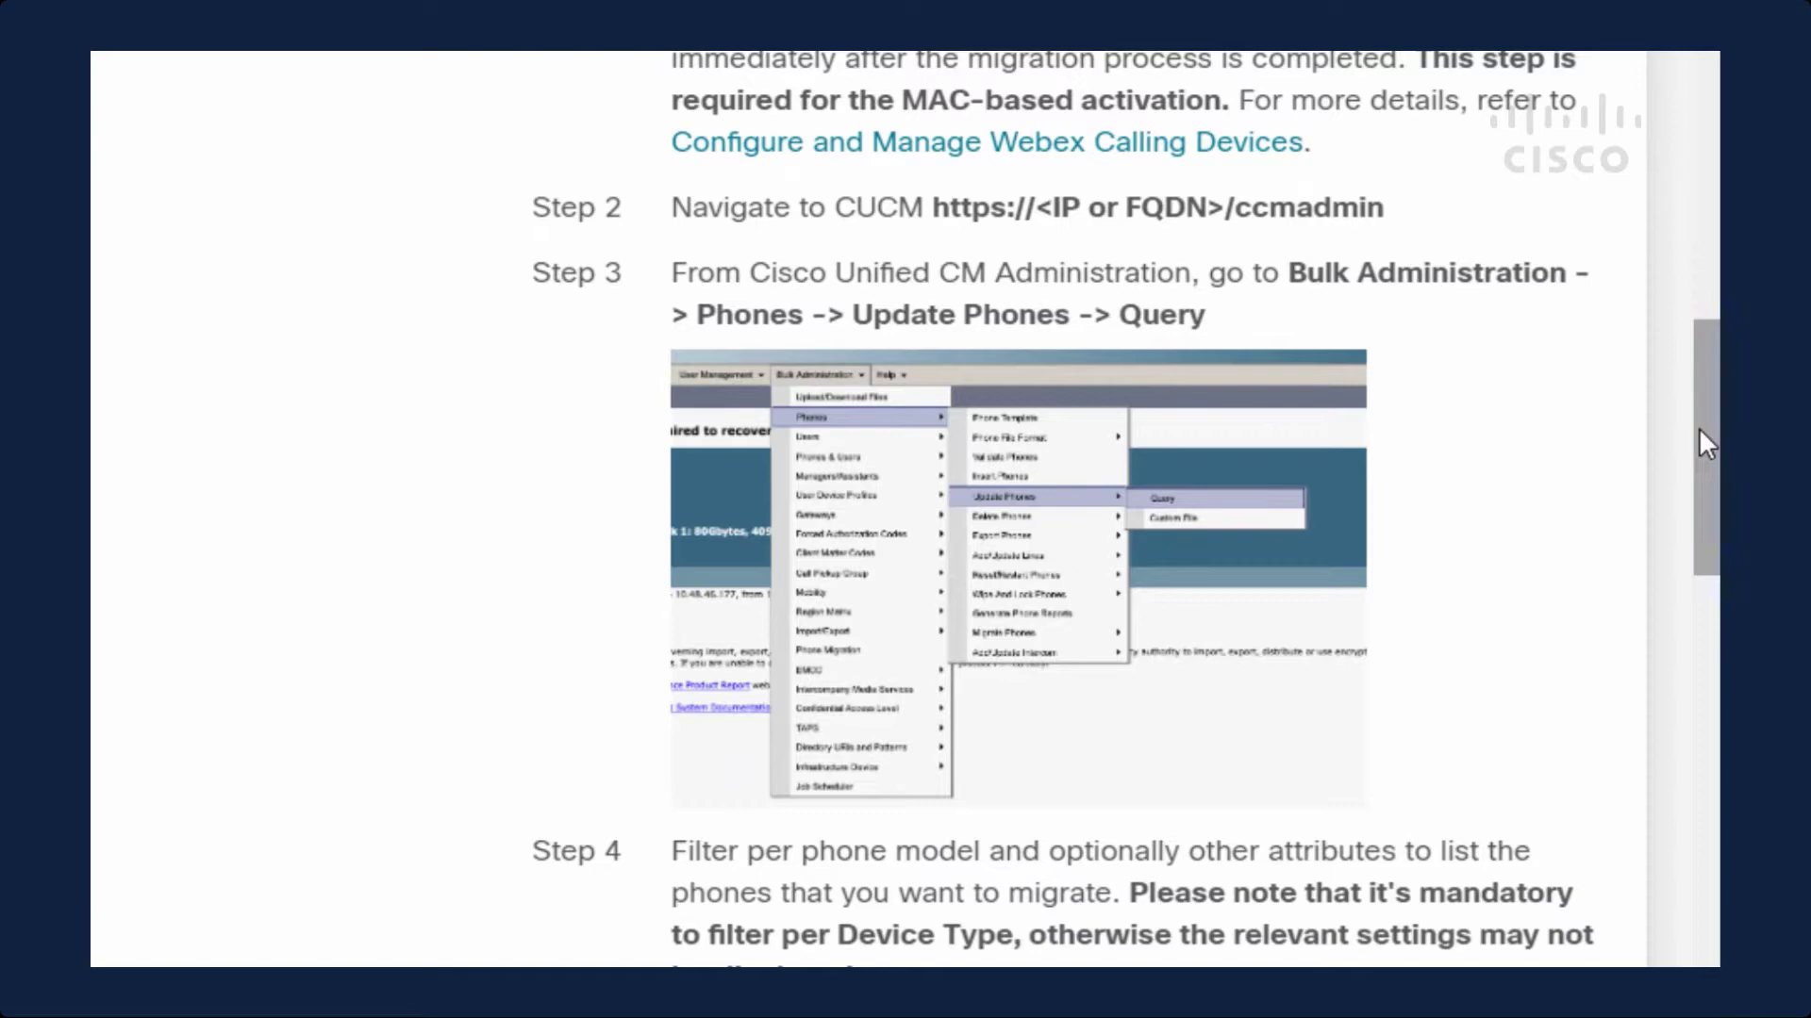
drag(1702, 437, 1705, 415)
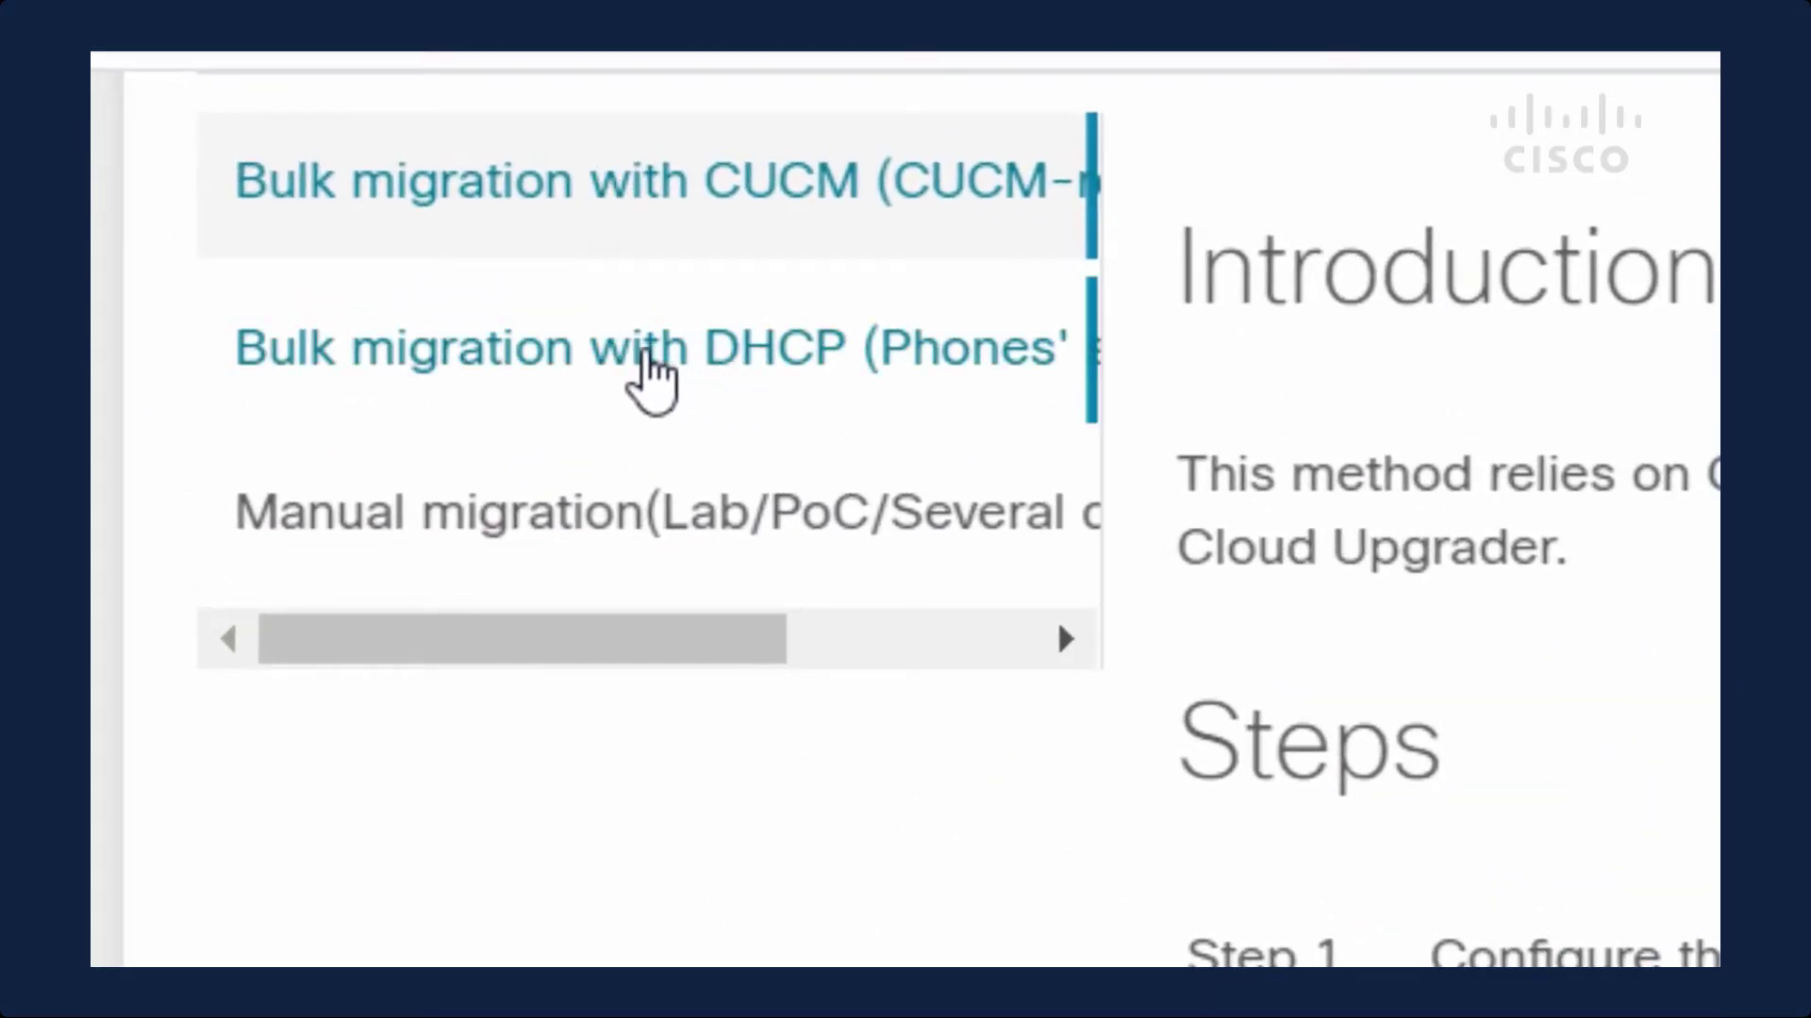
click(665, 528)
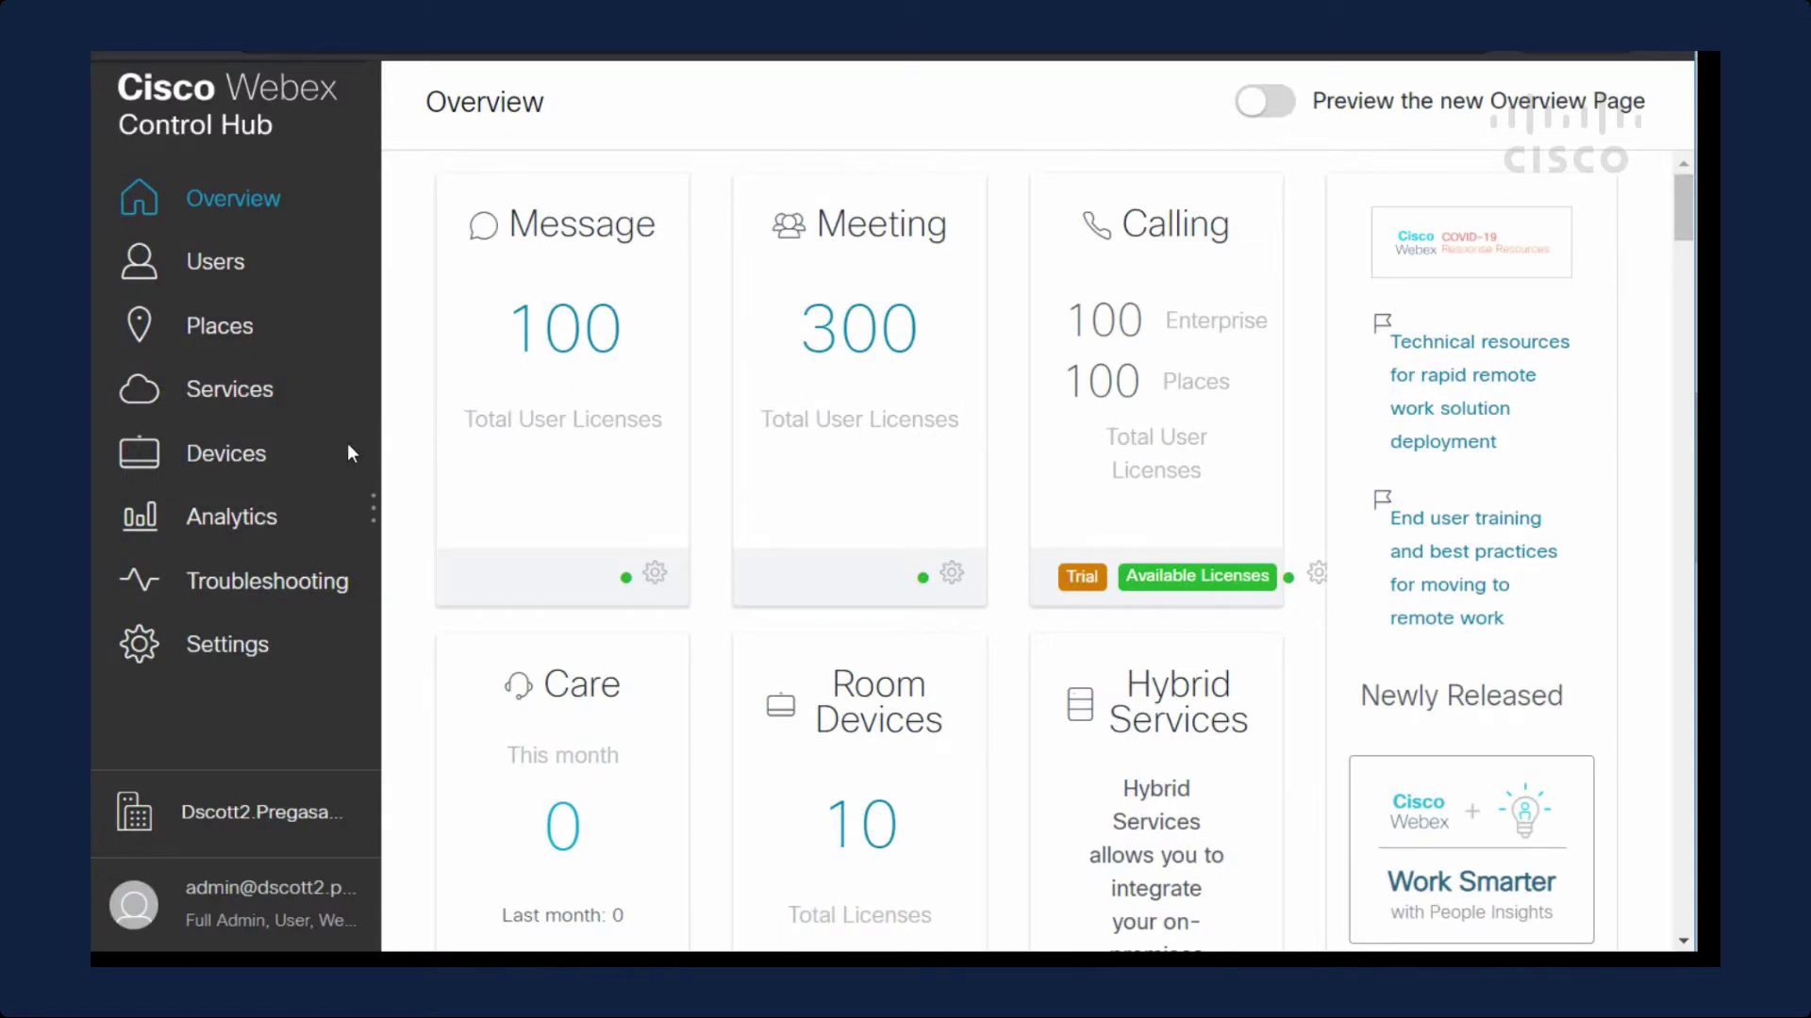
- On the Devices page, start a new device and assign it to an existing user found by search
click(261, 465)
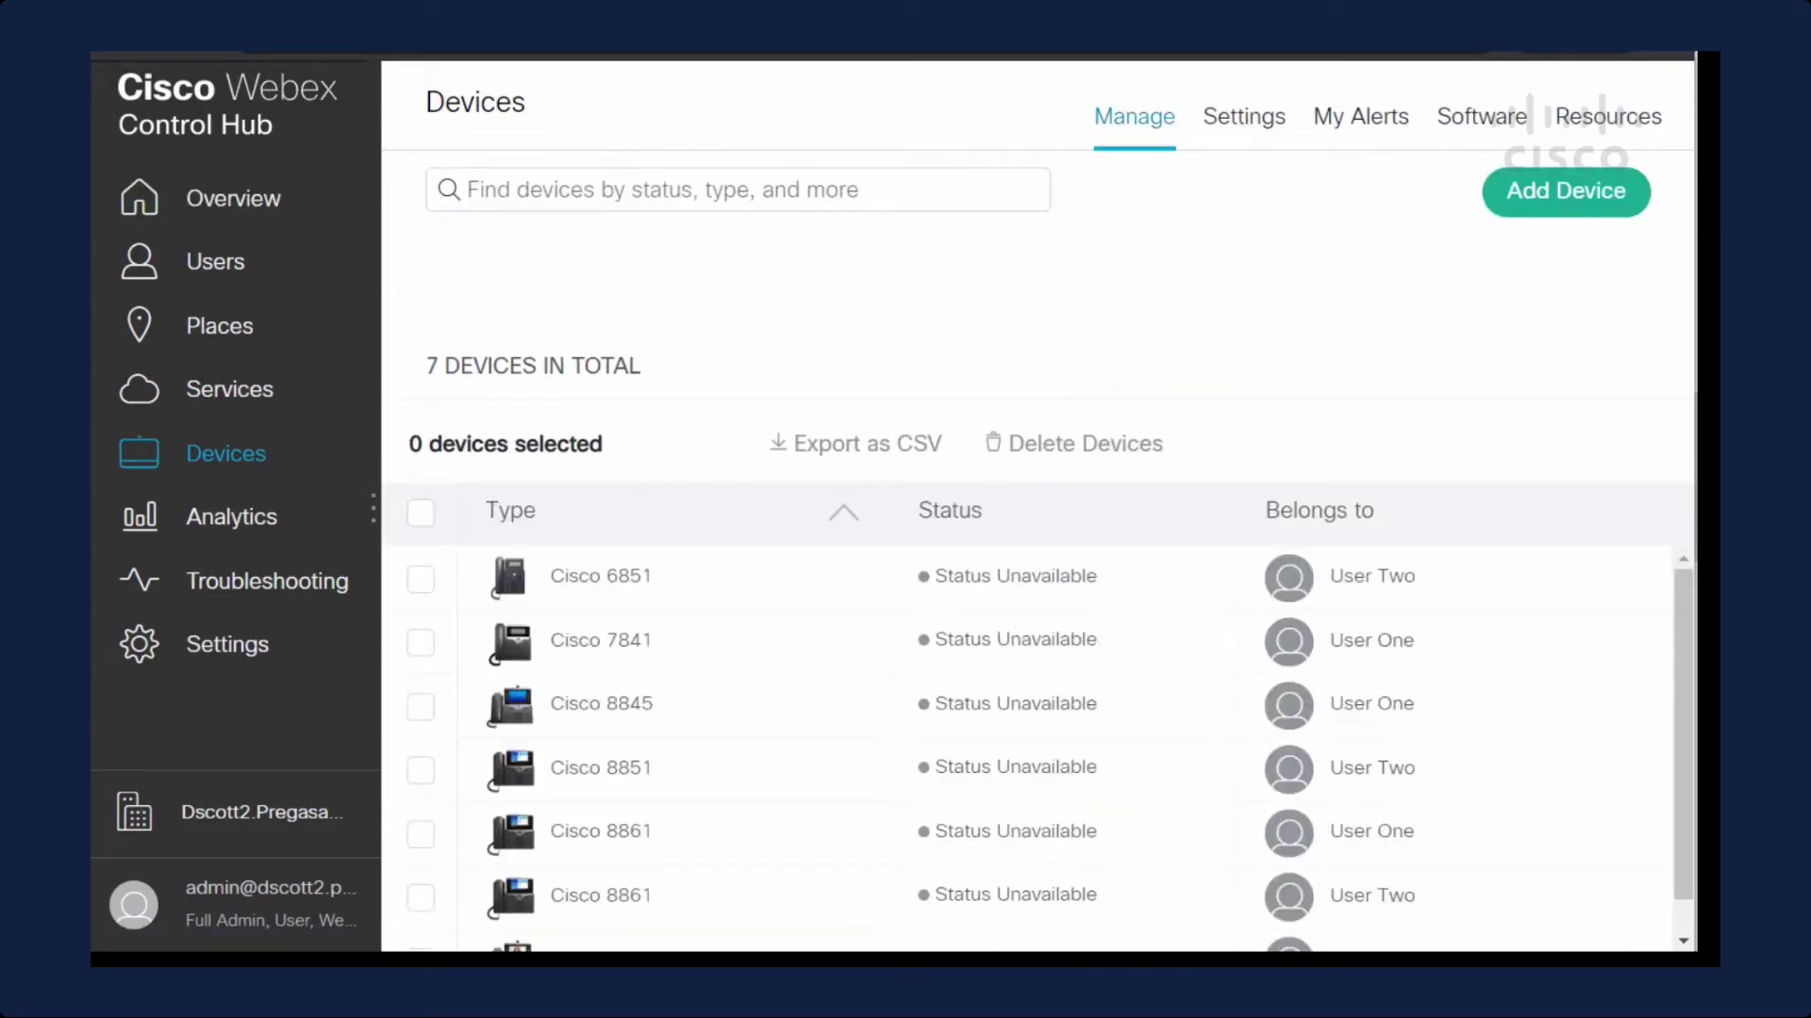
click(1554, 200)
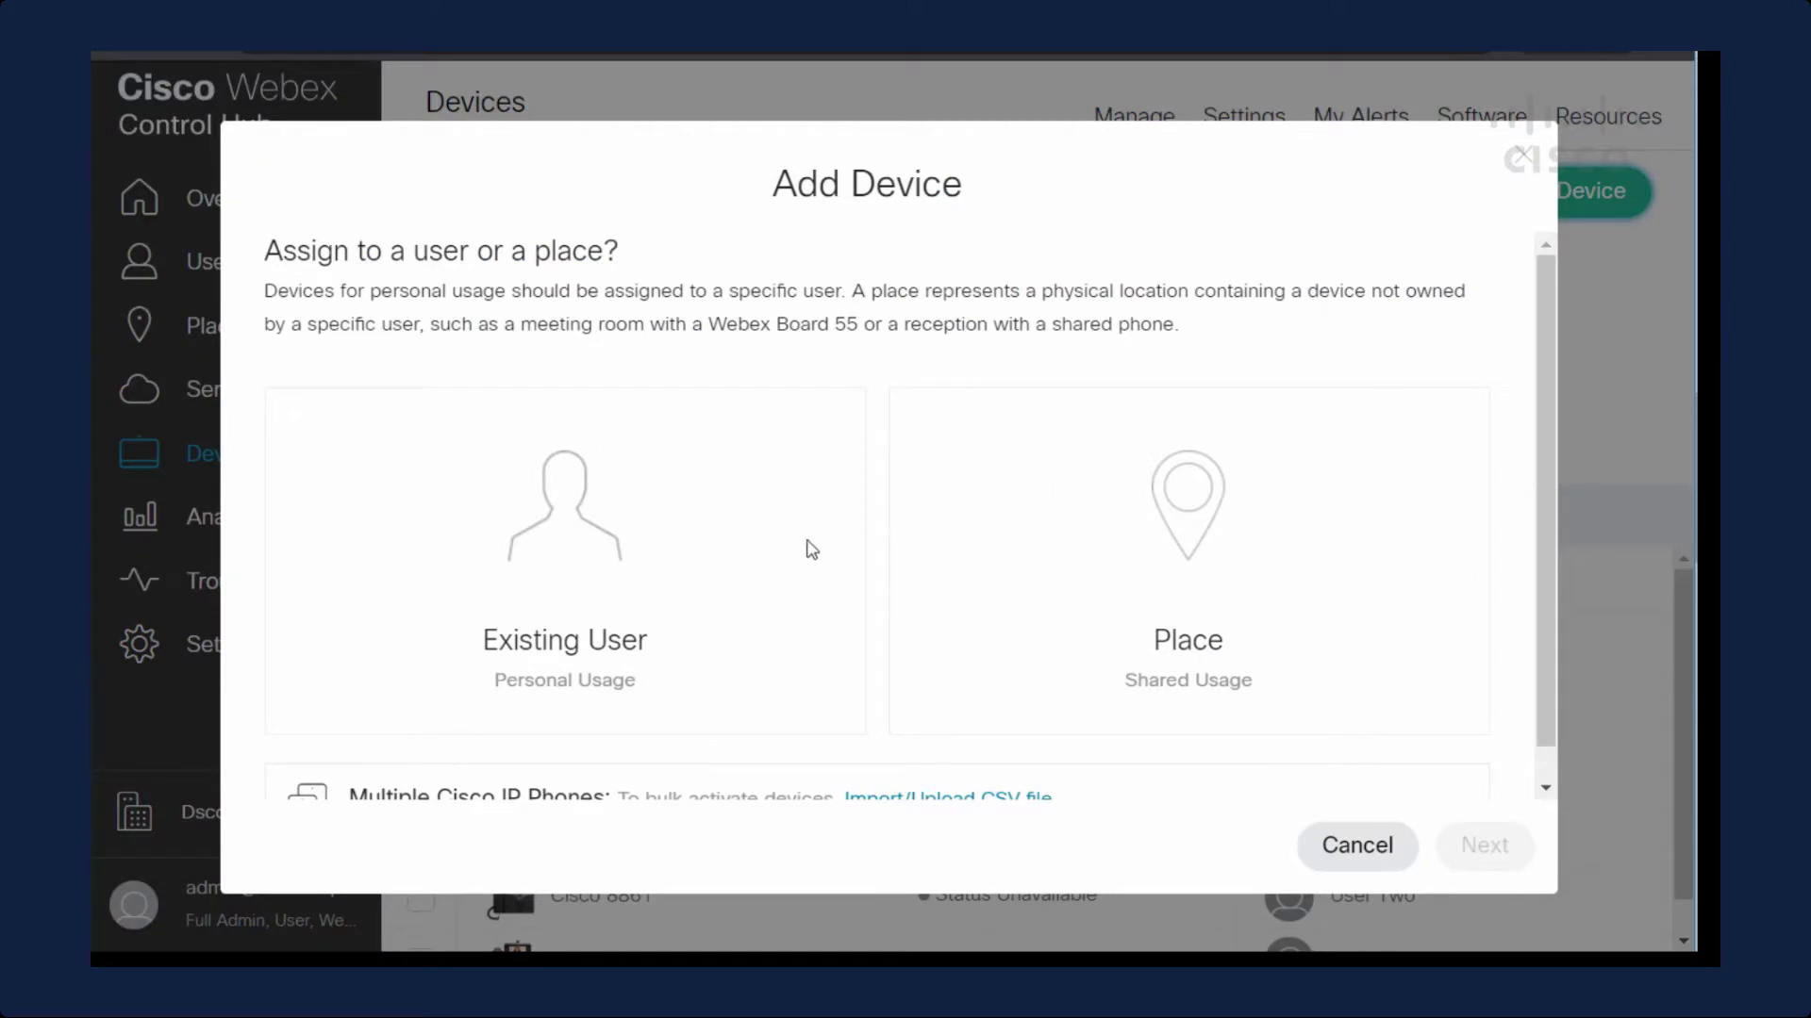
click(615, 540)
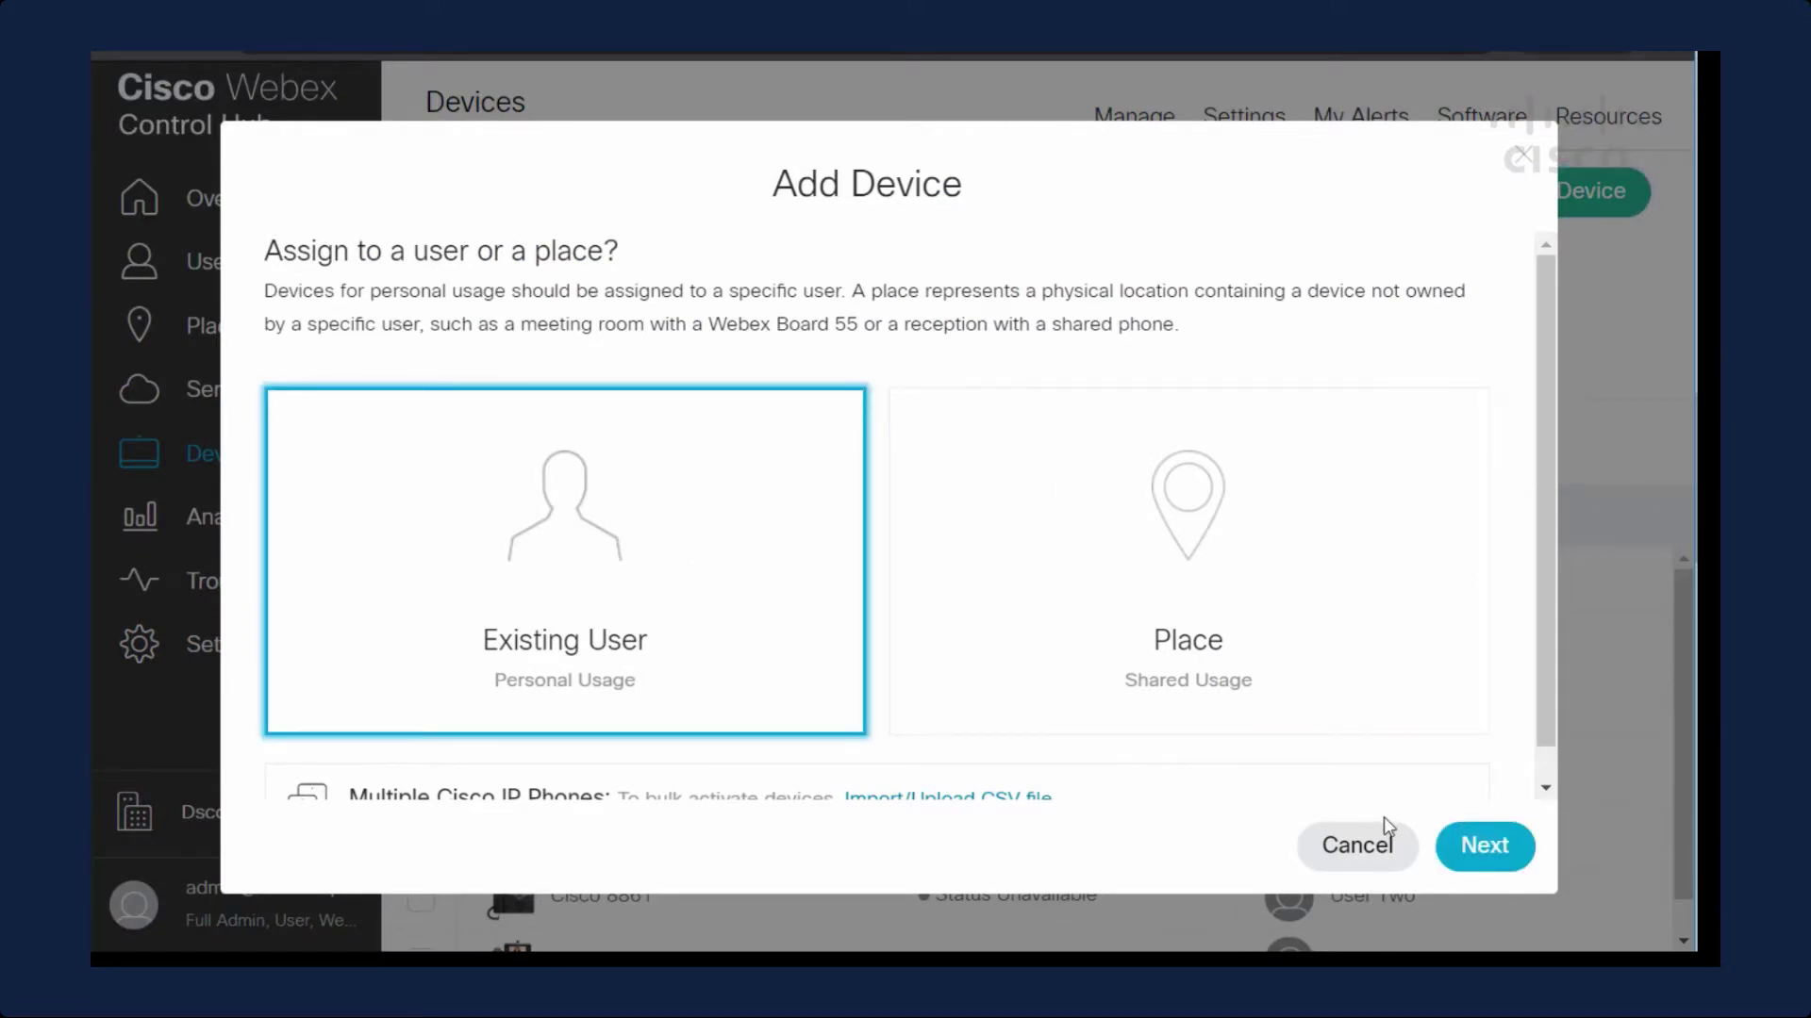
click(1469, 845)
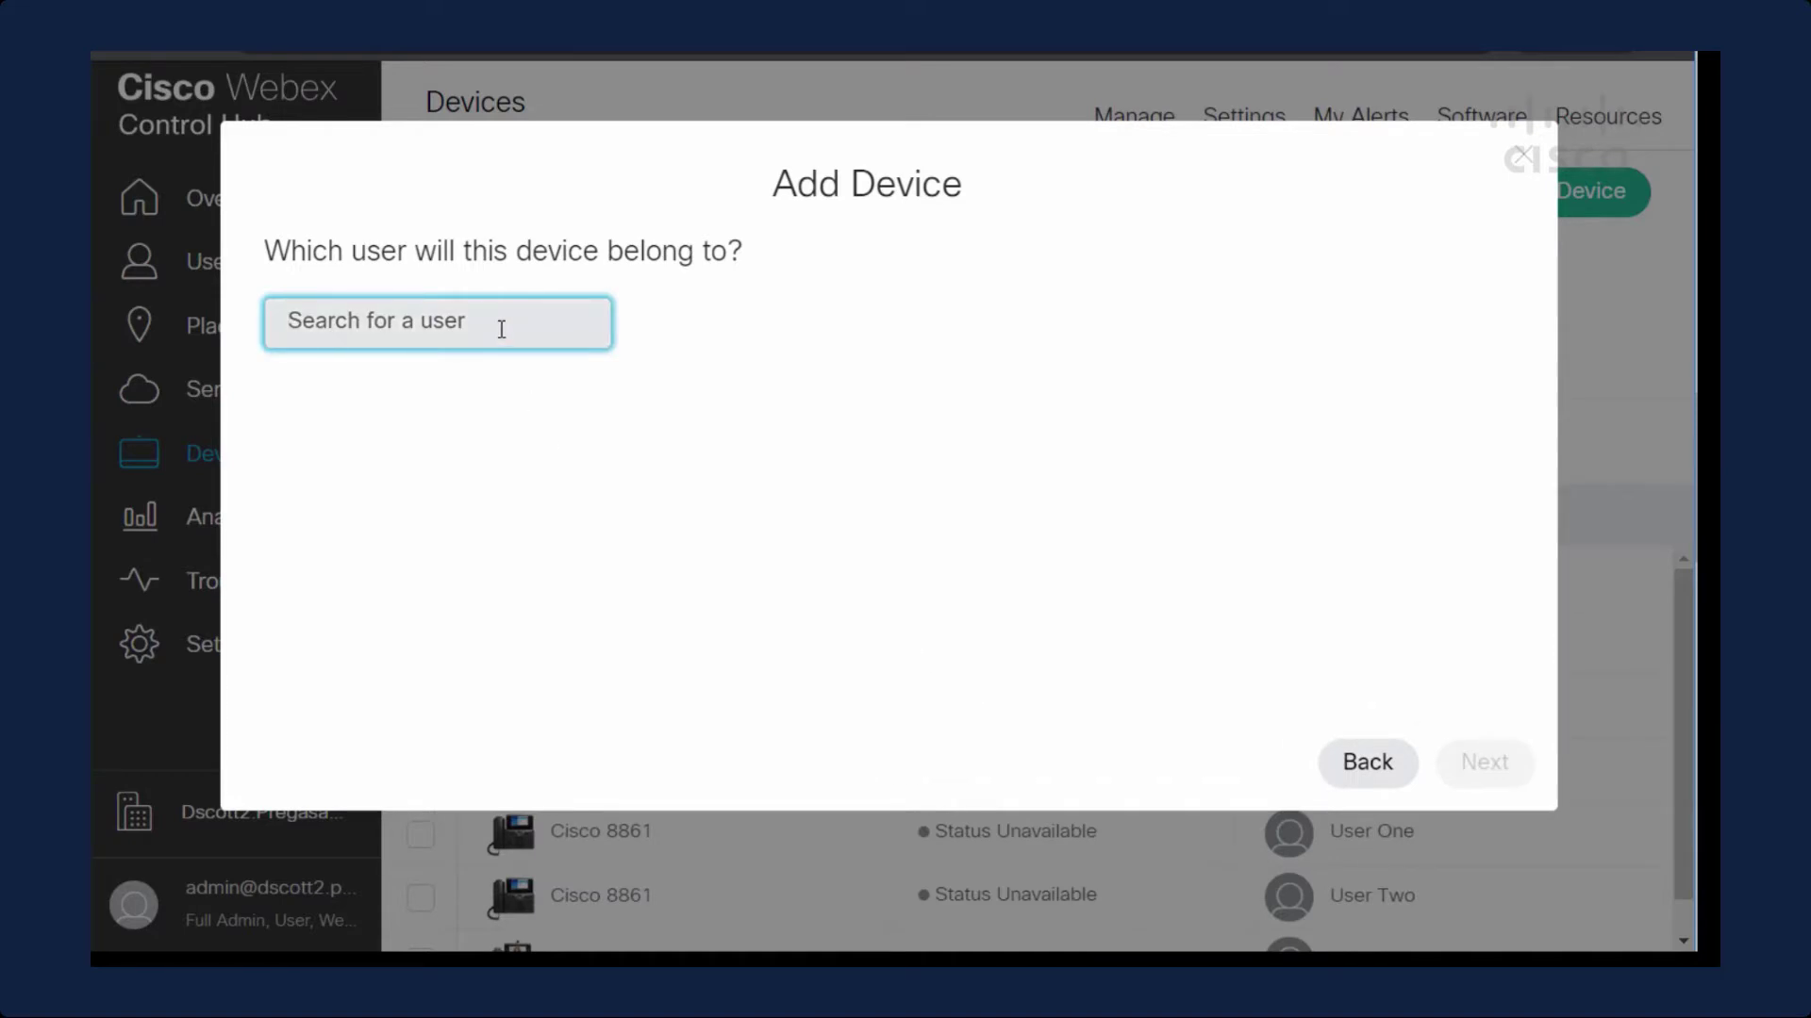
text(user)
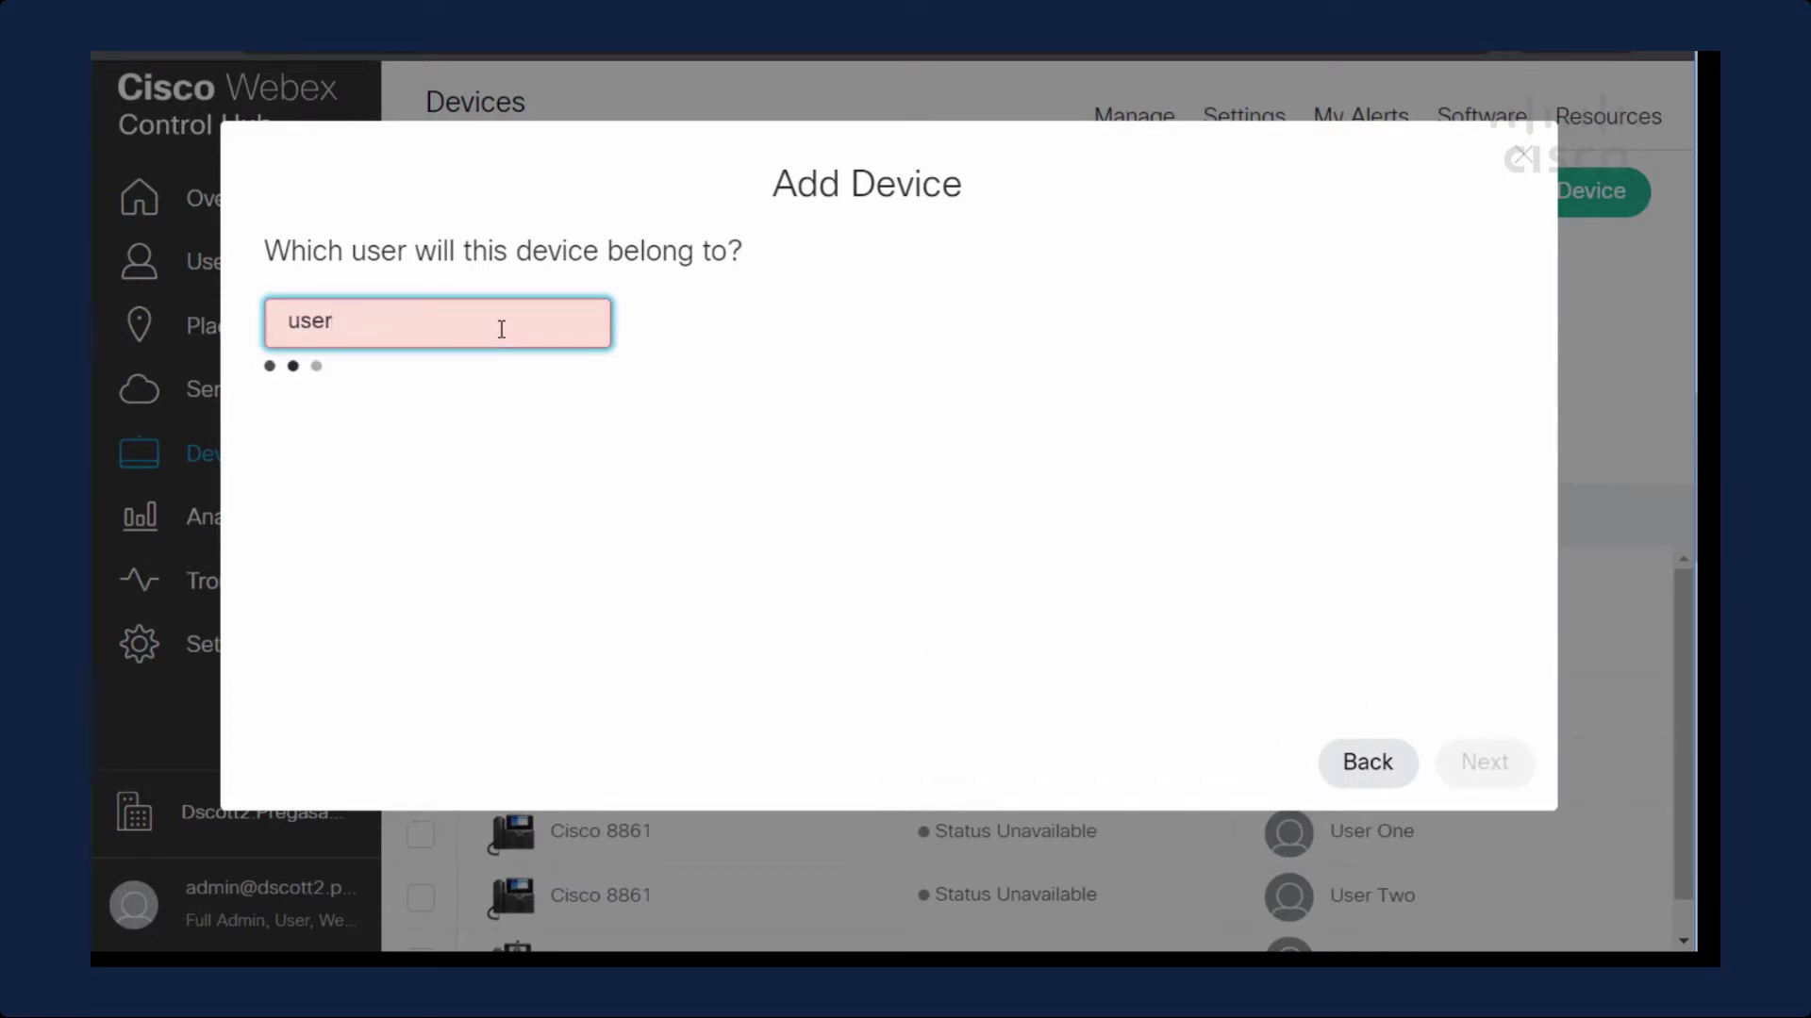
click(432, 451)
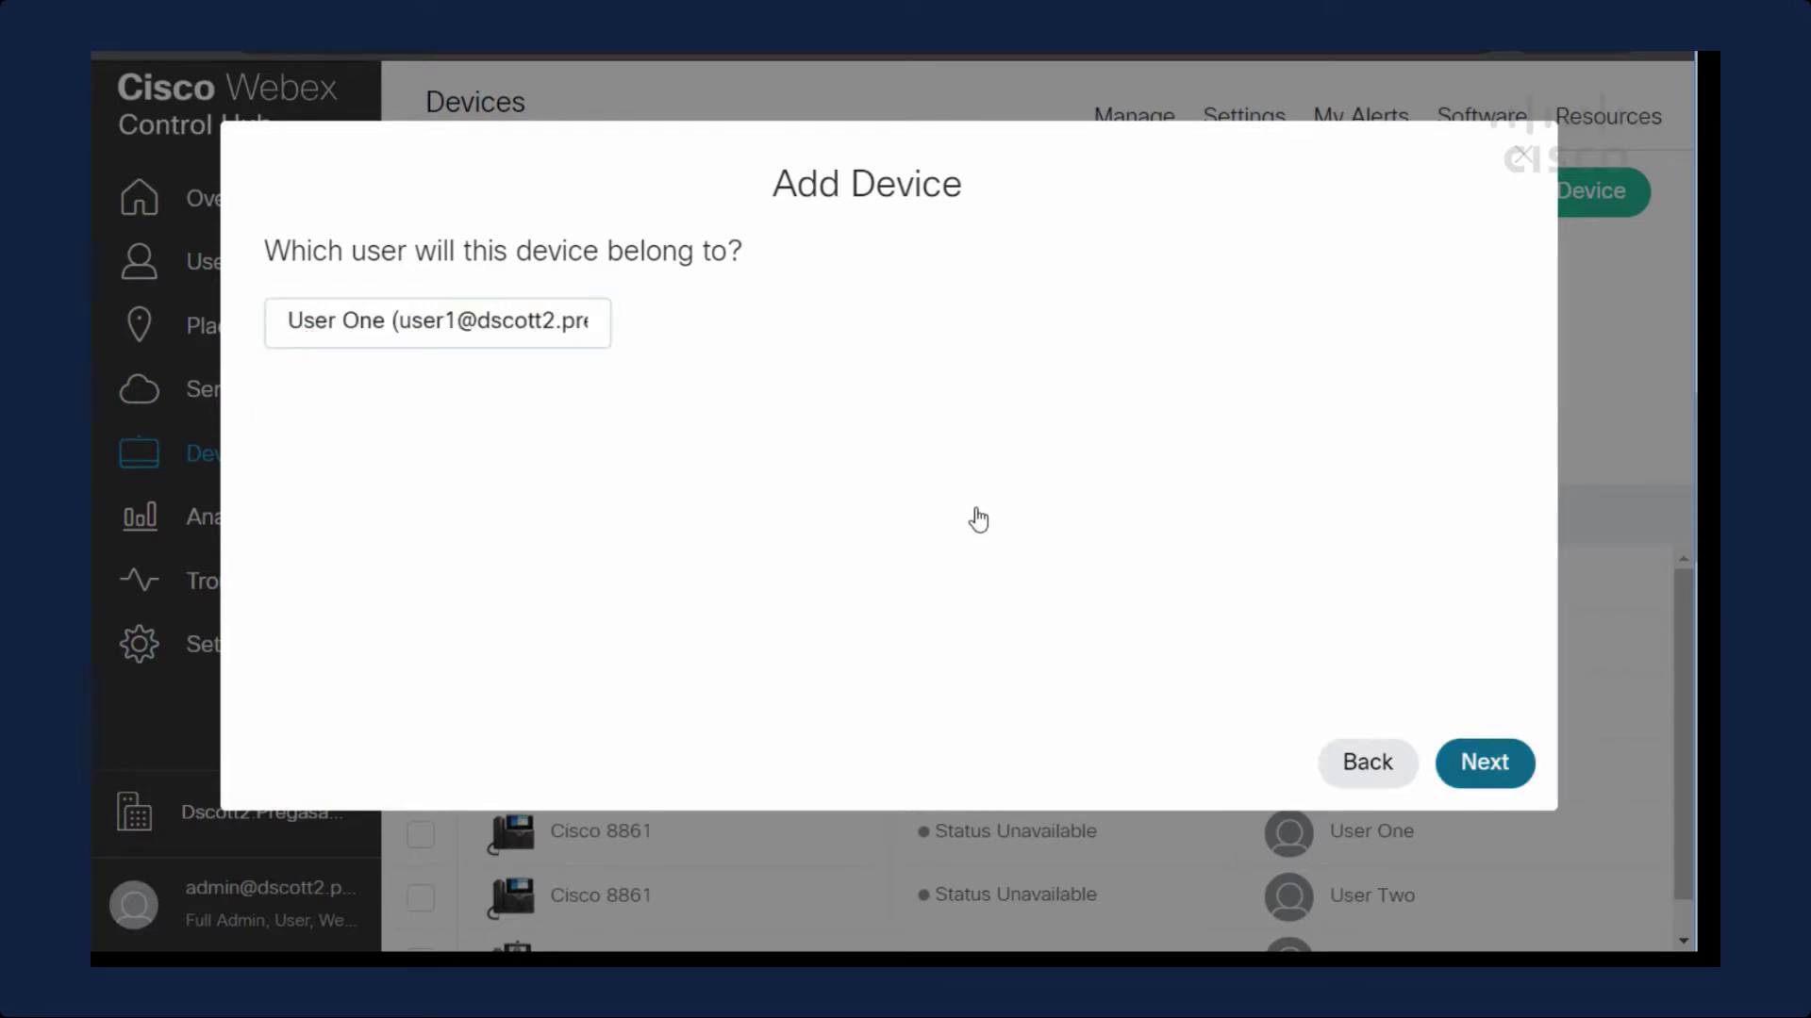
- Add a Cisco 8851 set up by MAC address B000B4BBA1D2 and save it
key(Return)
click(734, 314)
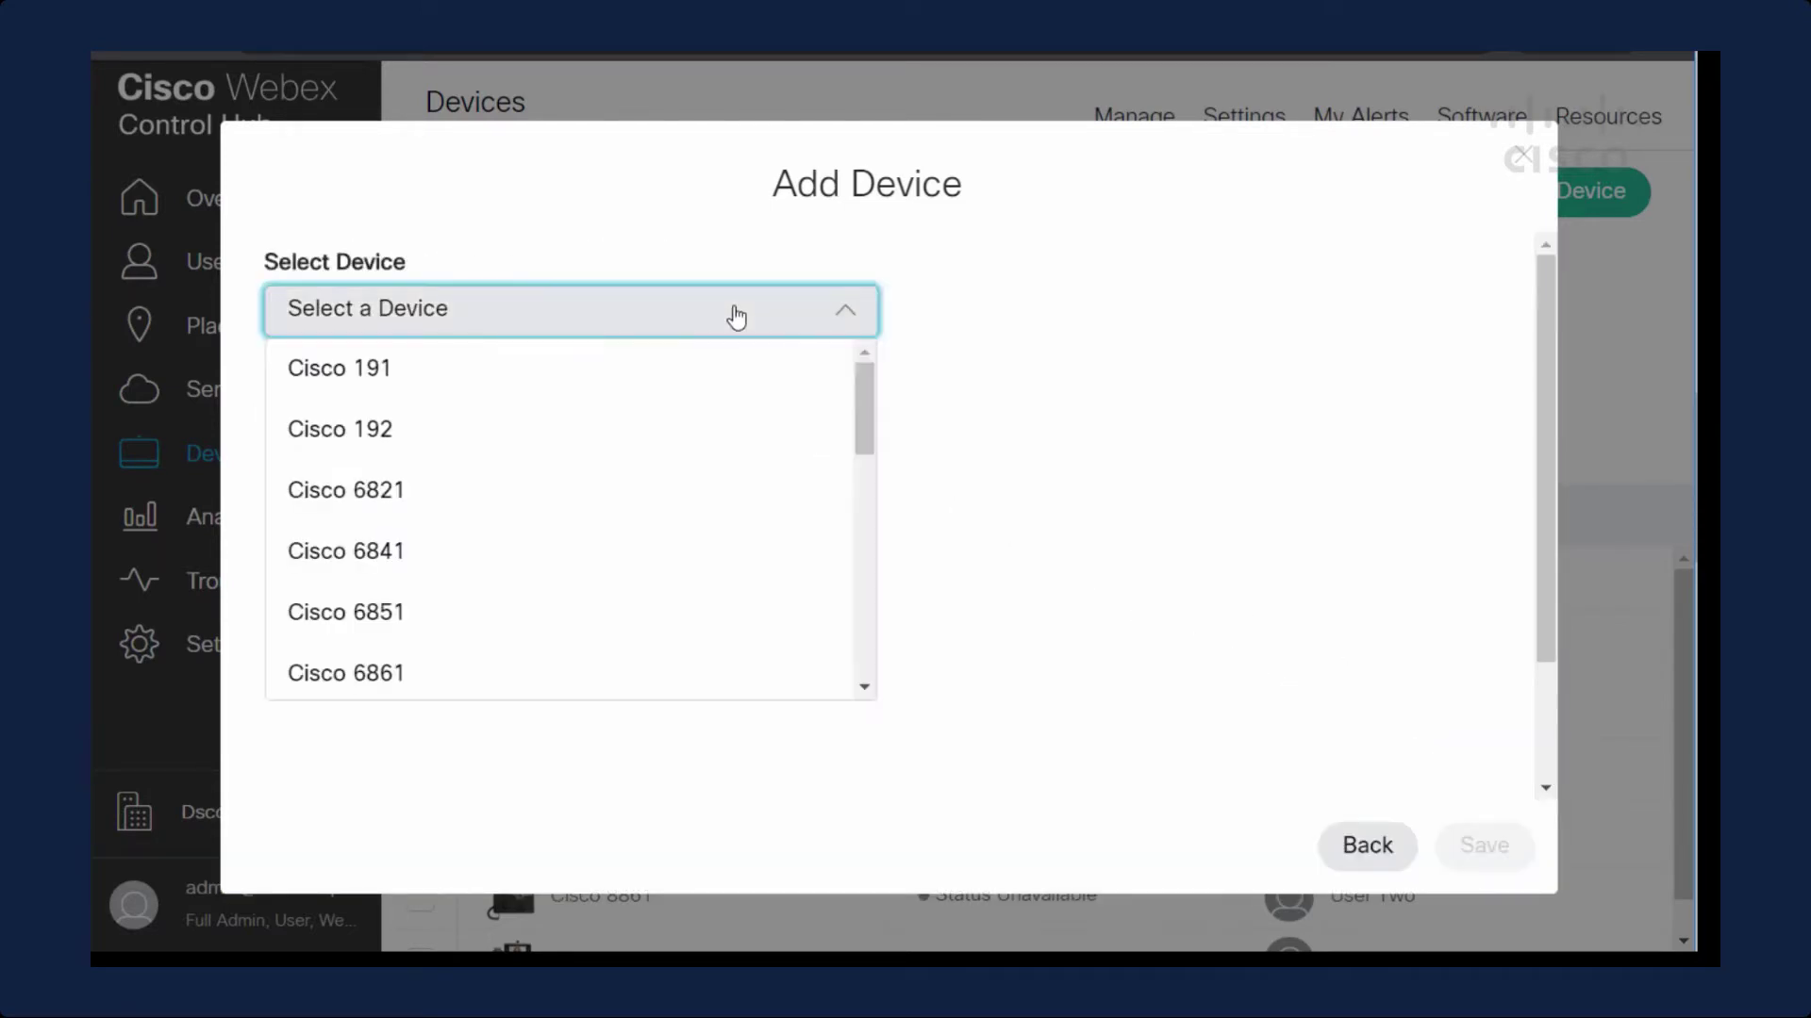
click(865, 572)
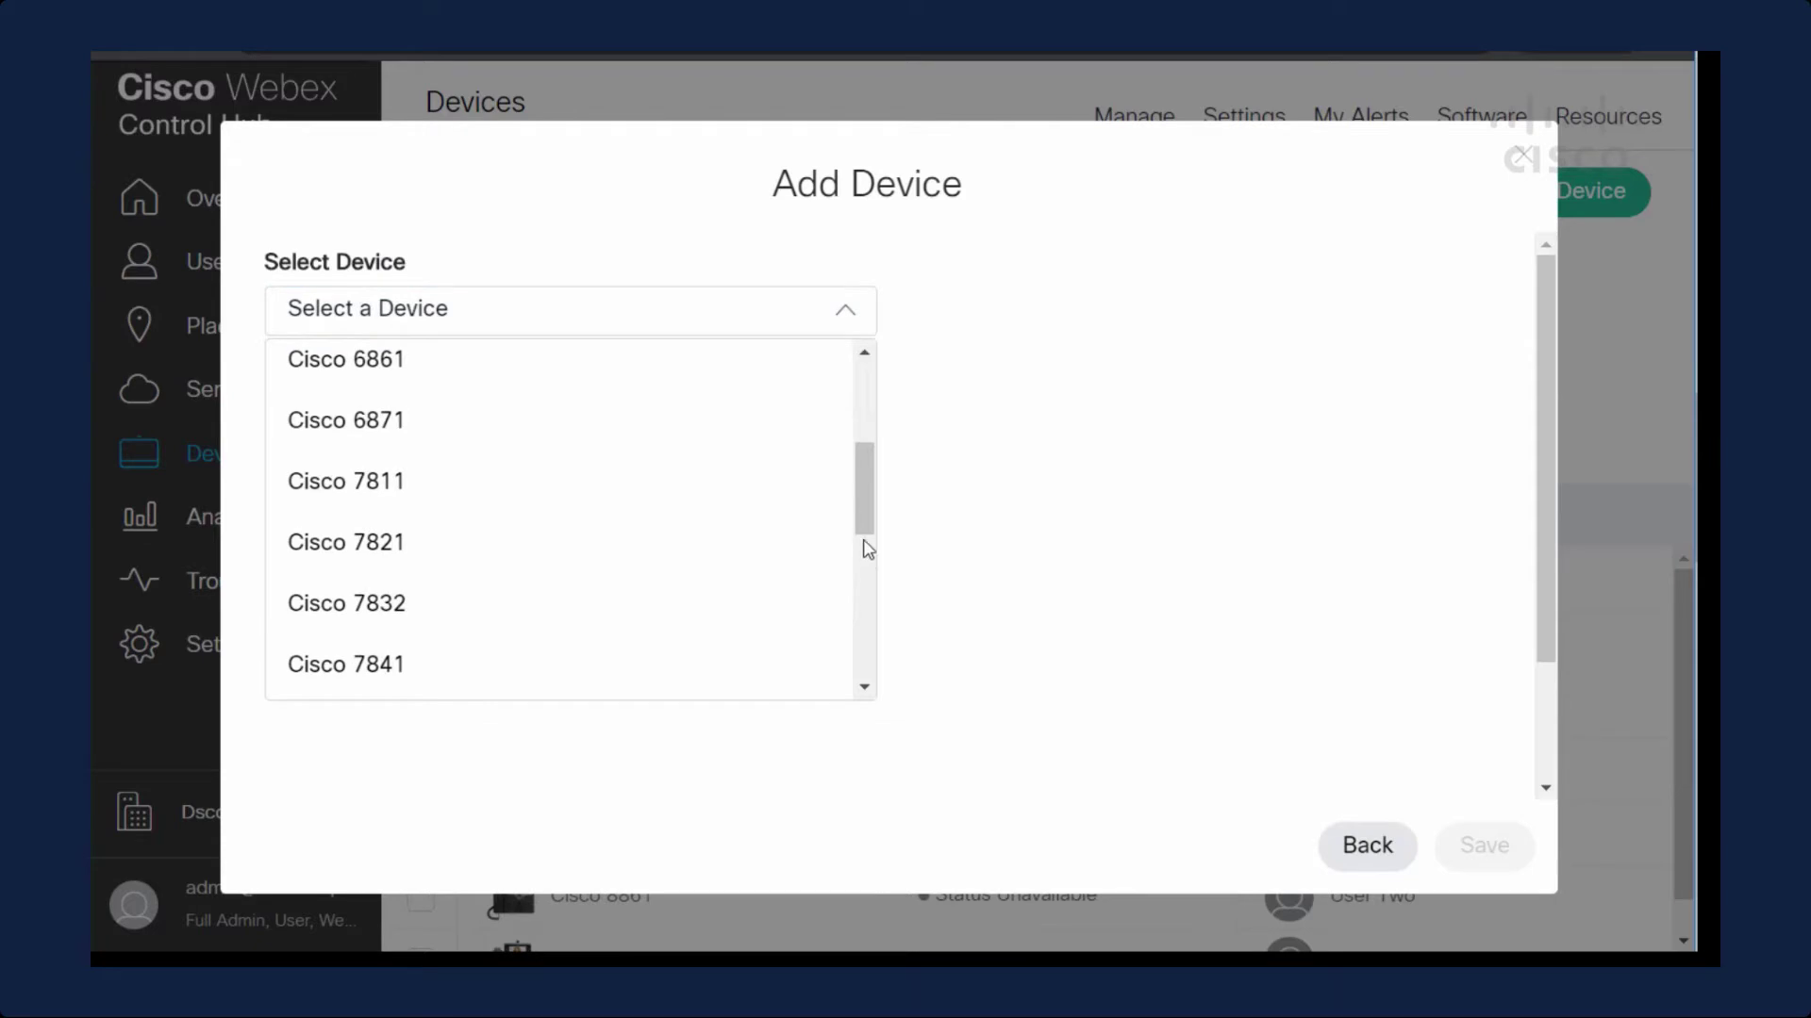
drag(865, 528, 873, 647)
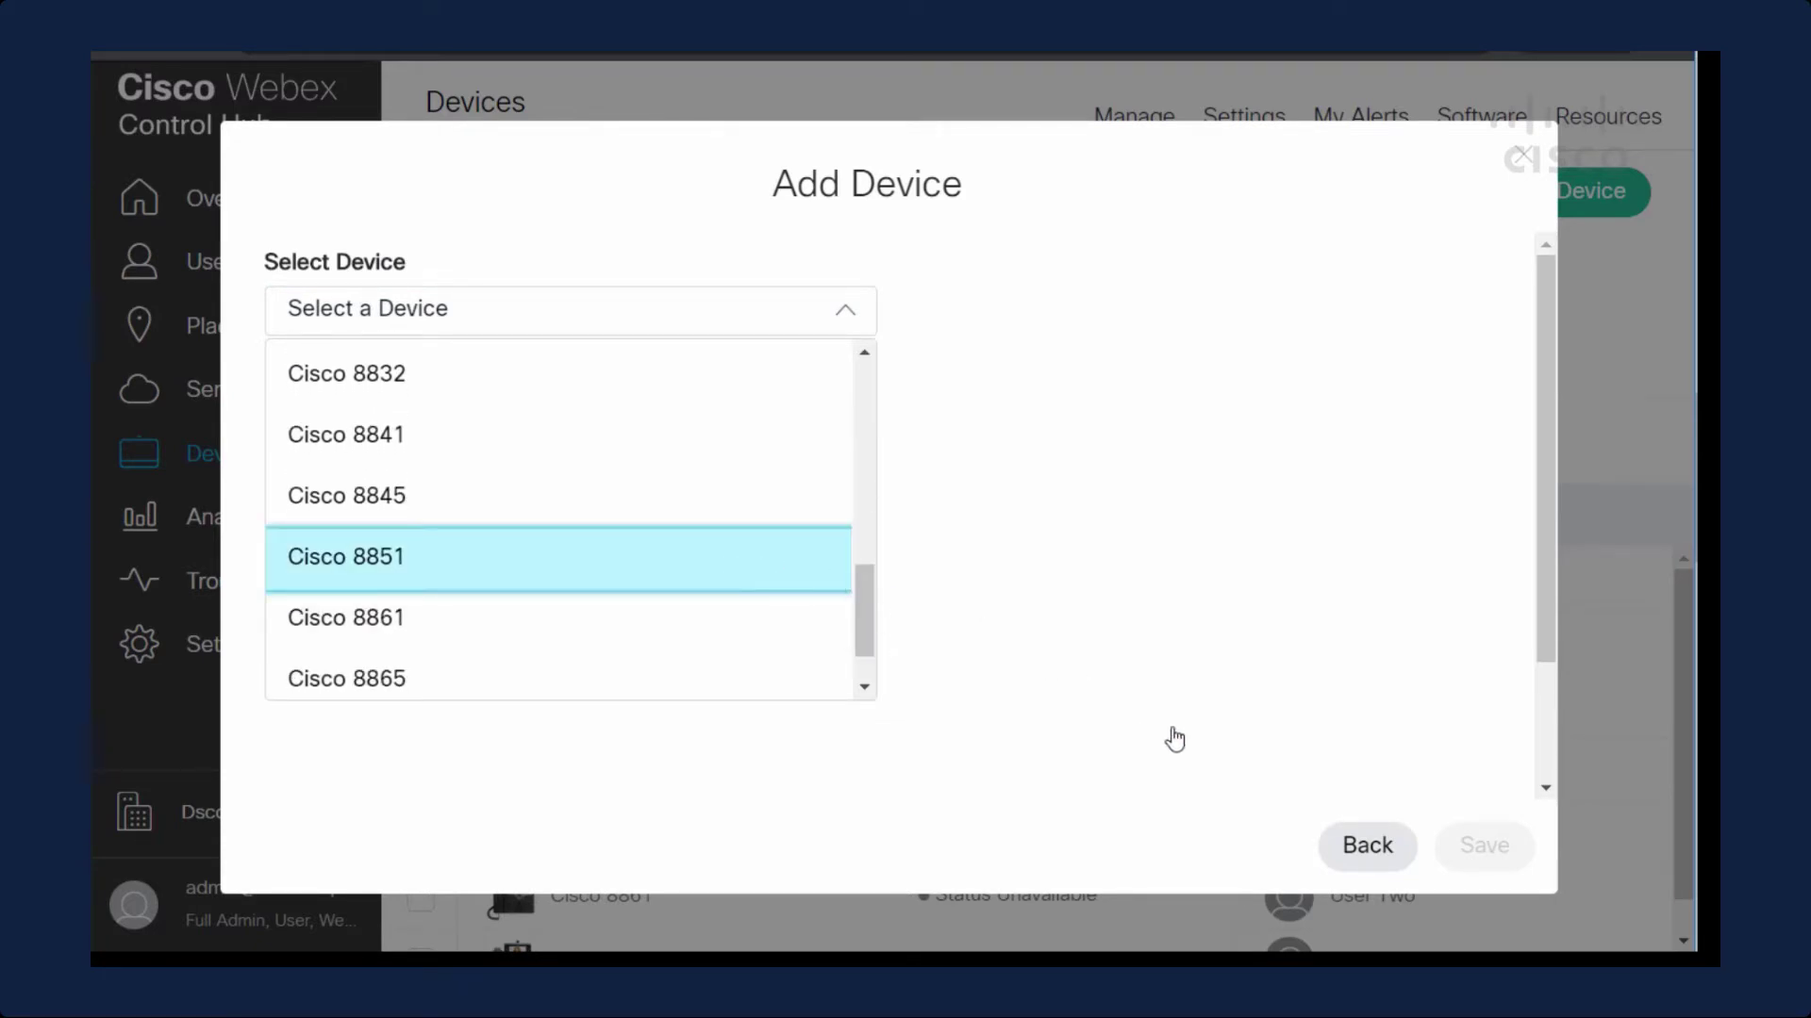
key(Return)
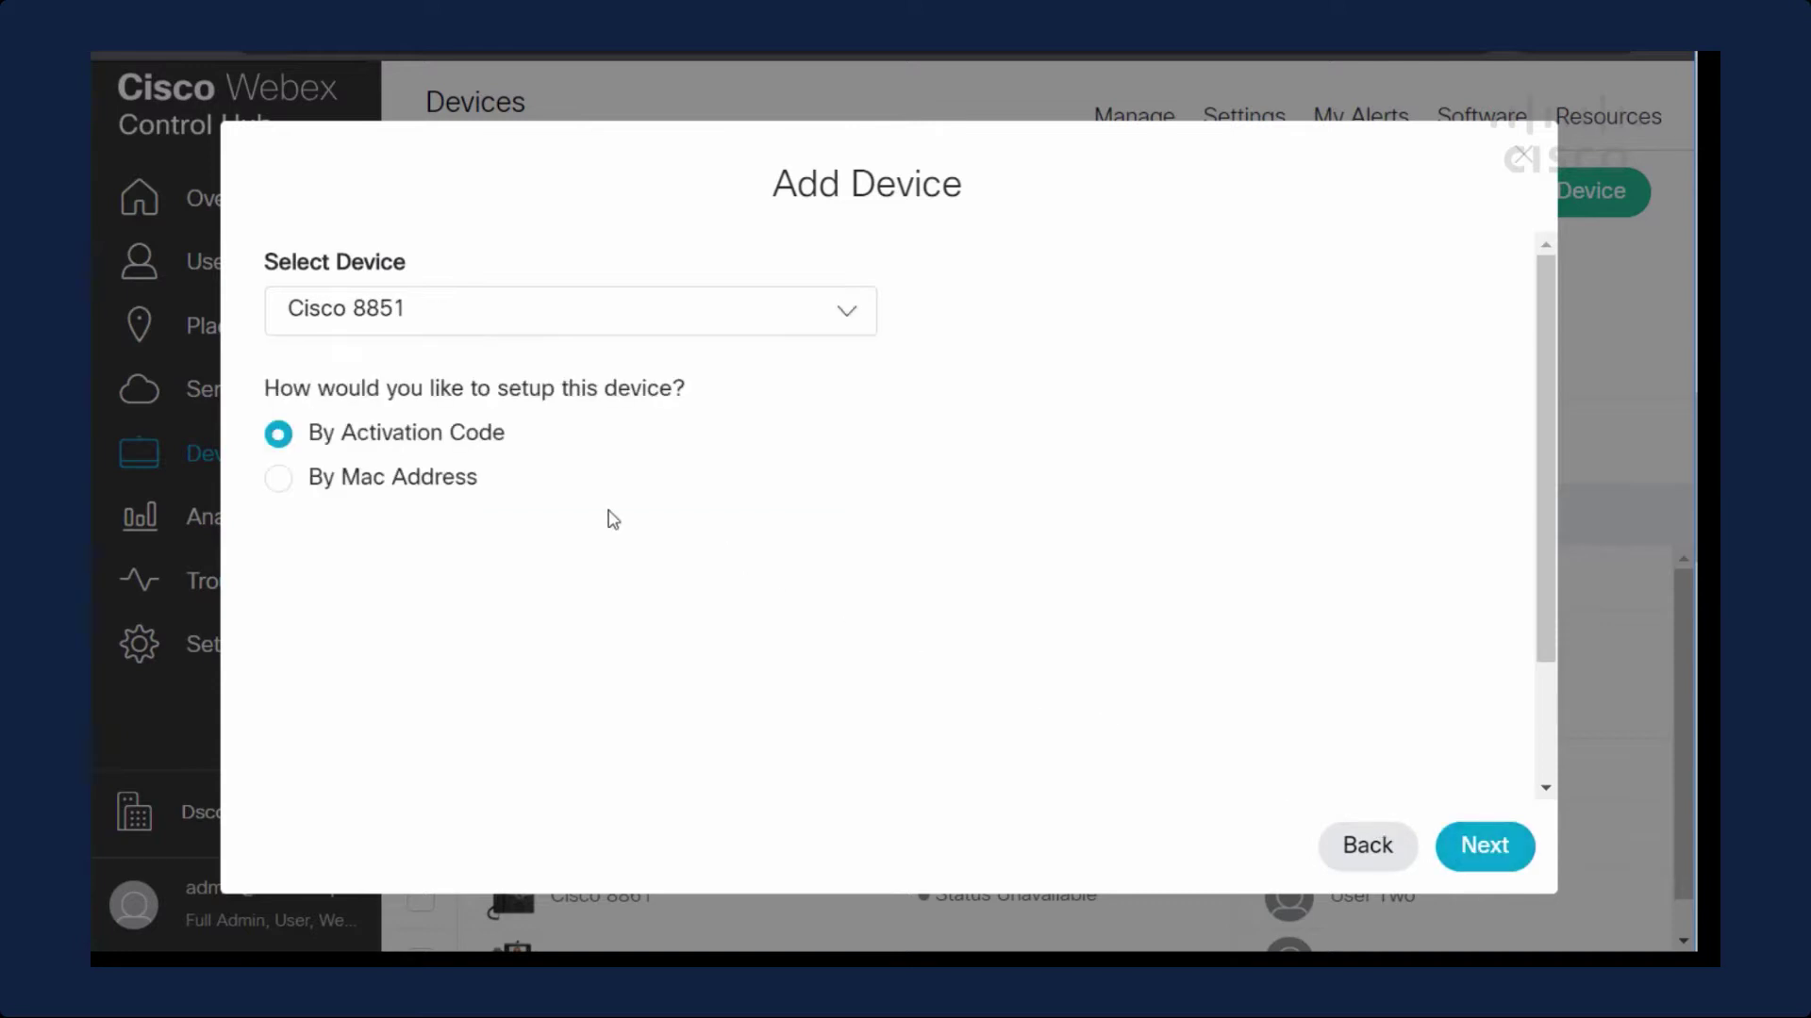
click(281, 481)
click(402, 640)
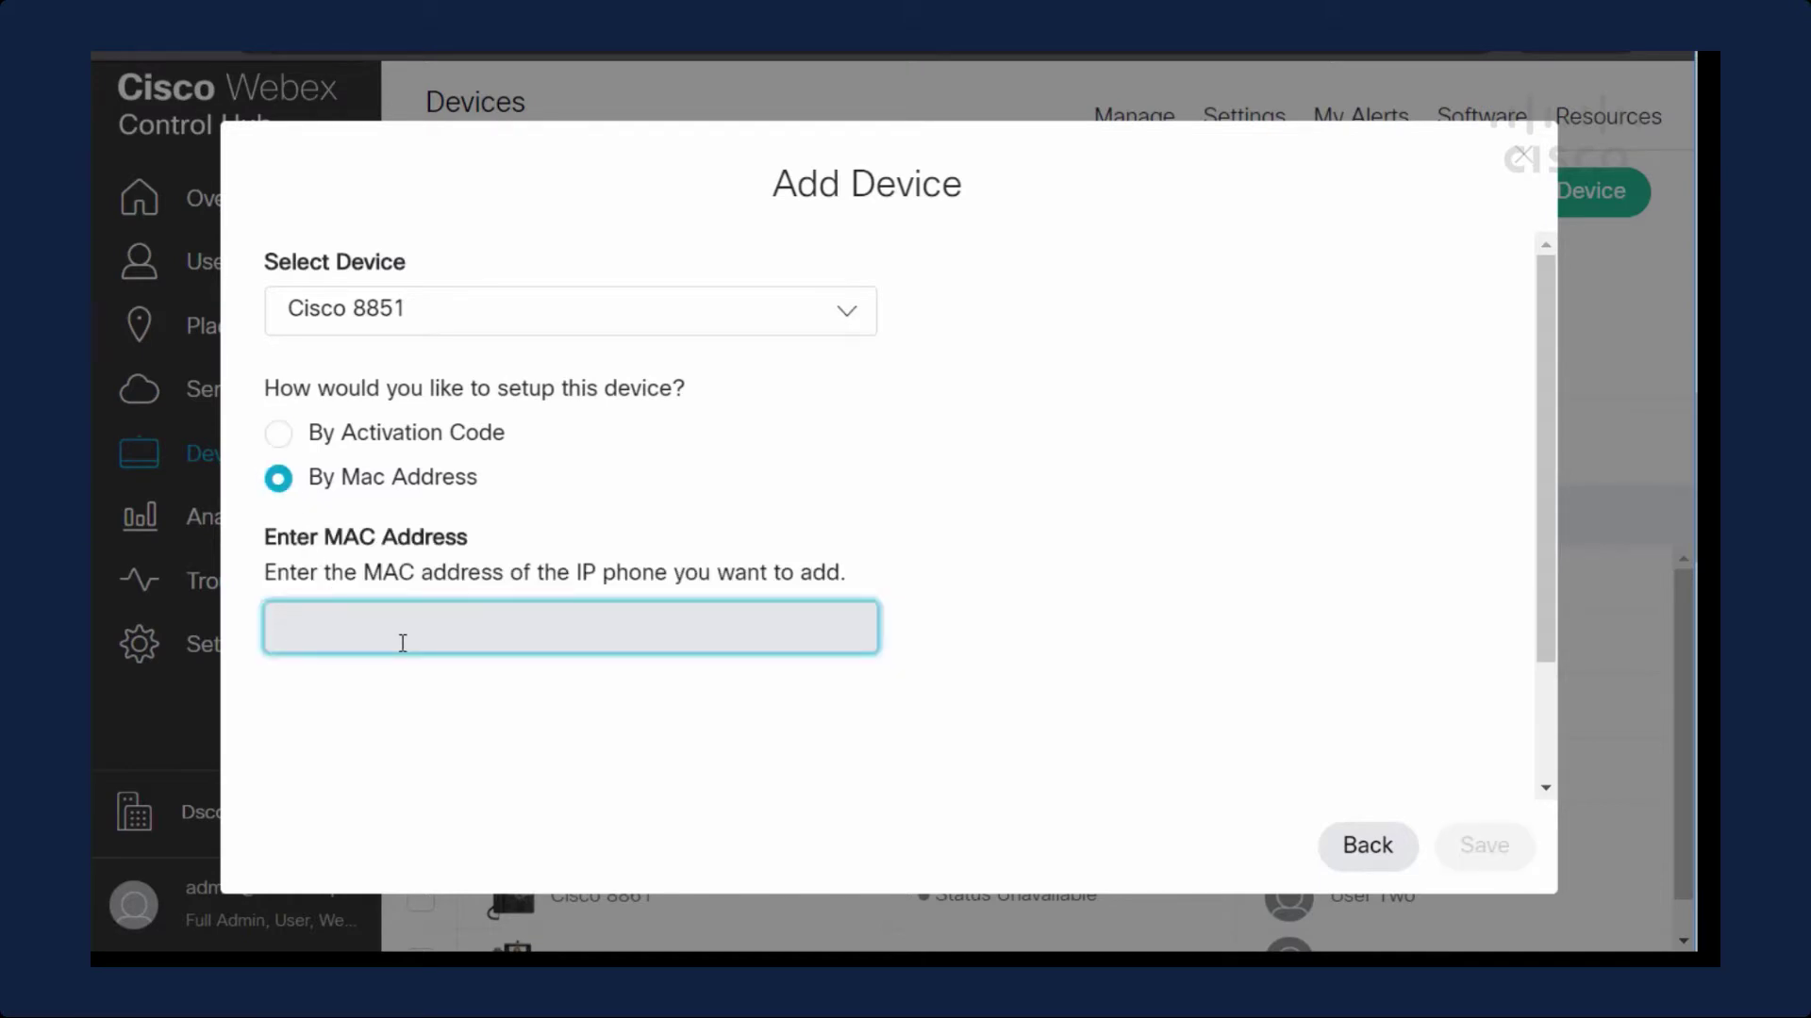
text(B000B4BBA1D2)
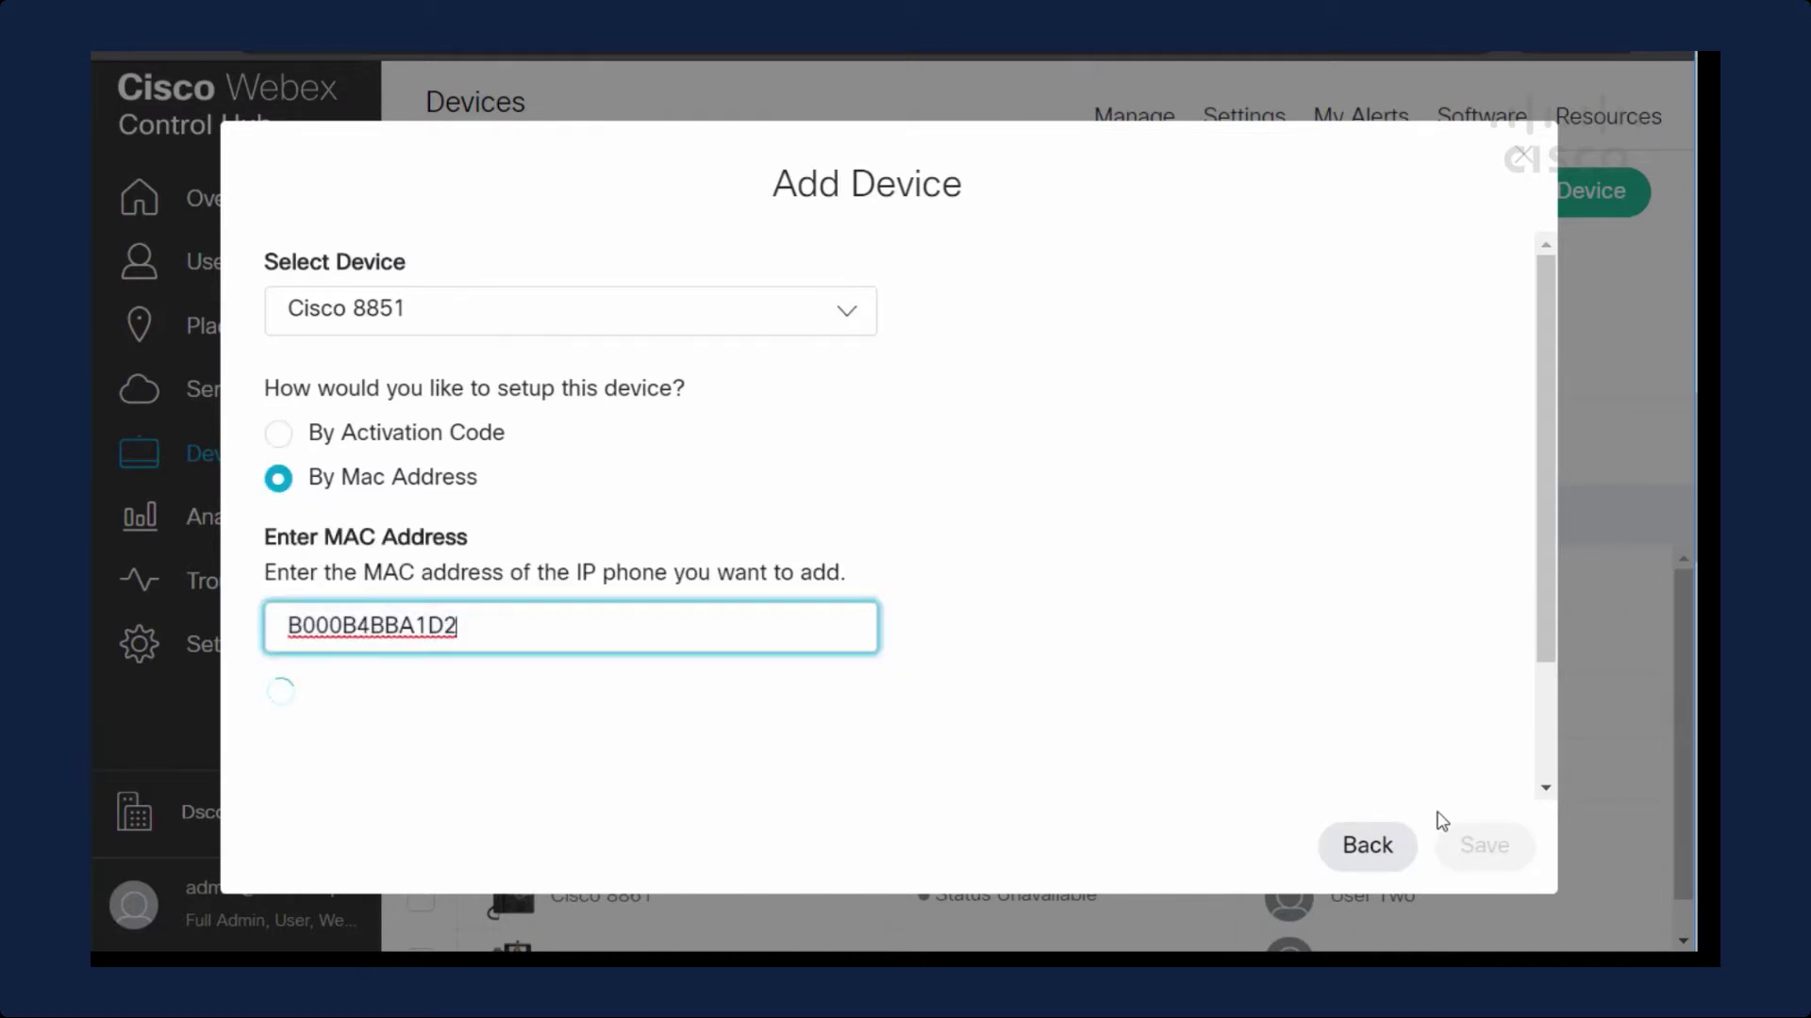
click(1460, 847)
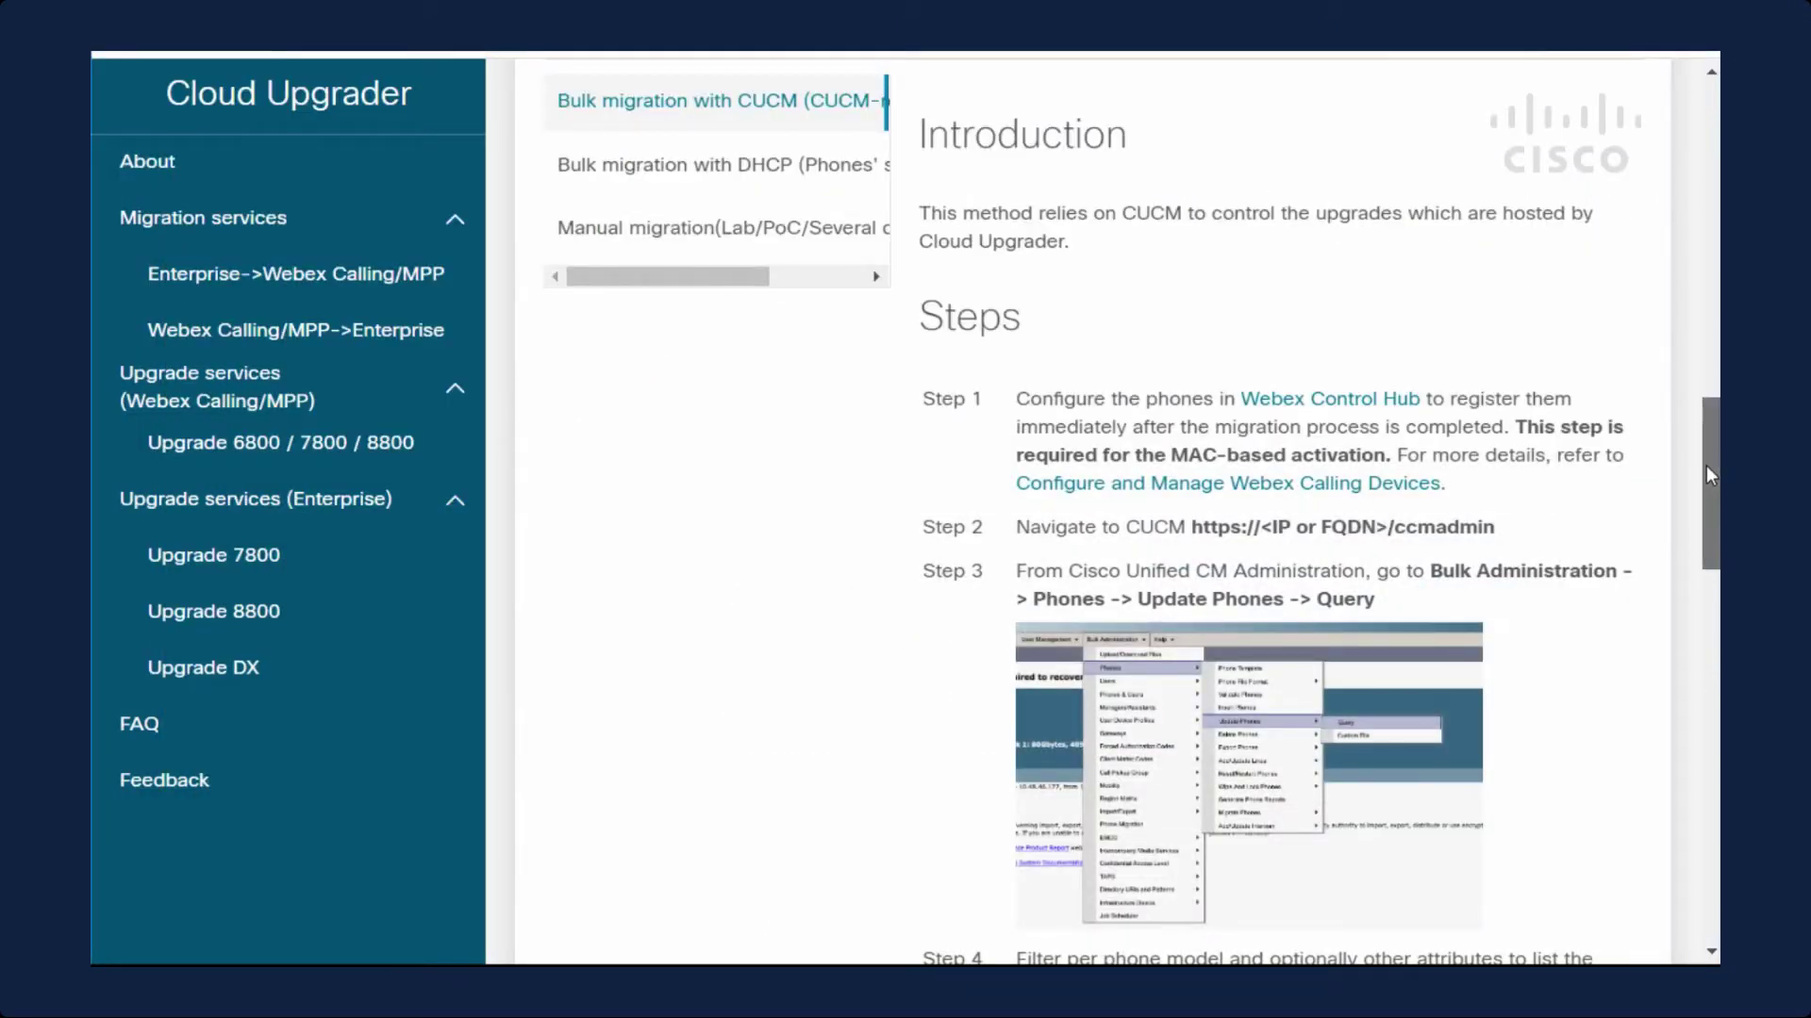
- Scroll the Cloud Upgrader guide to Step 3 showing the Update Phones query path
drag(1706, 466, 1702, 549)
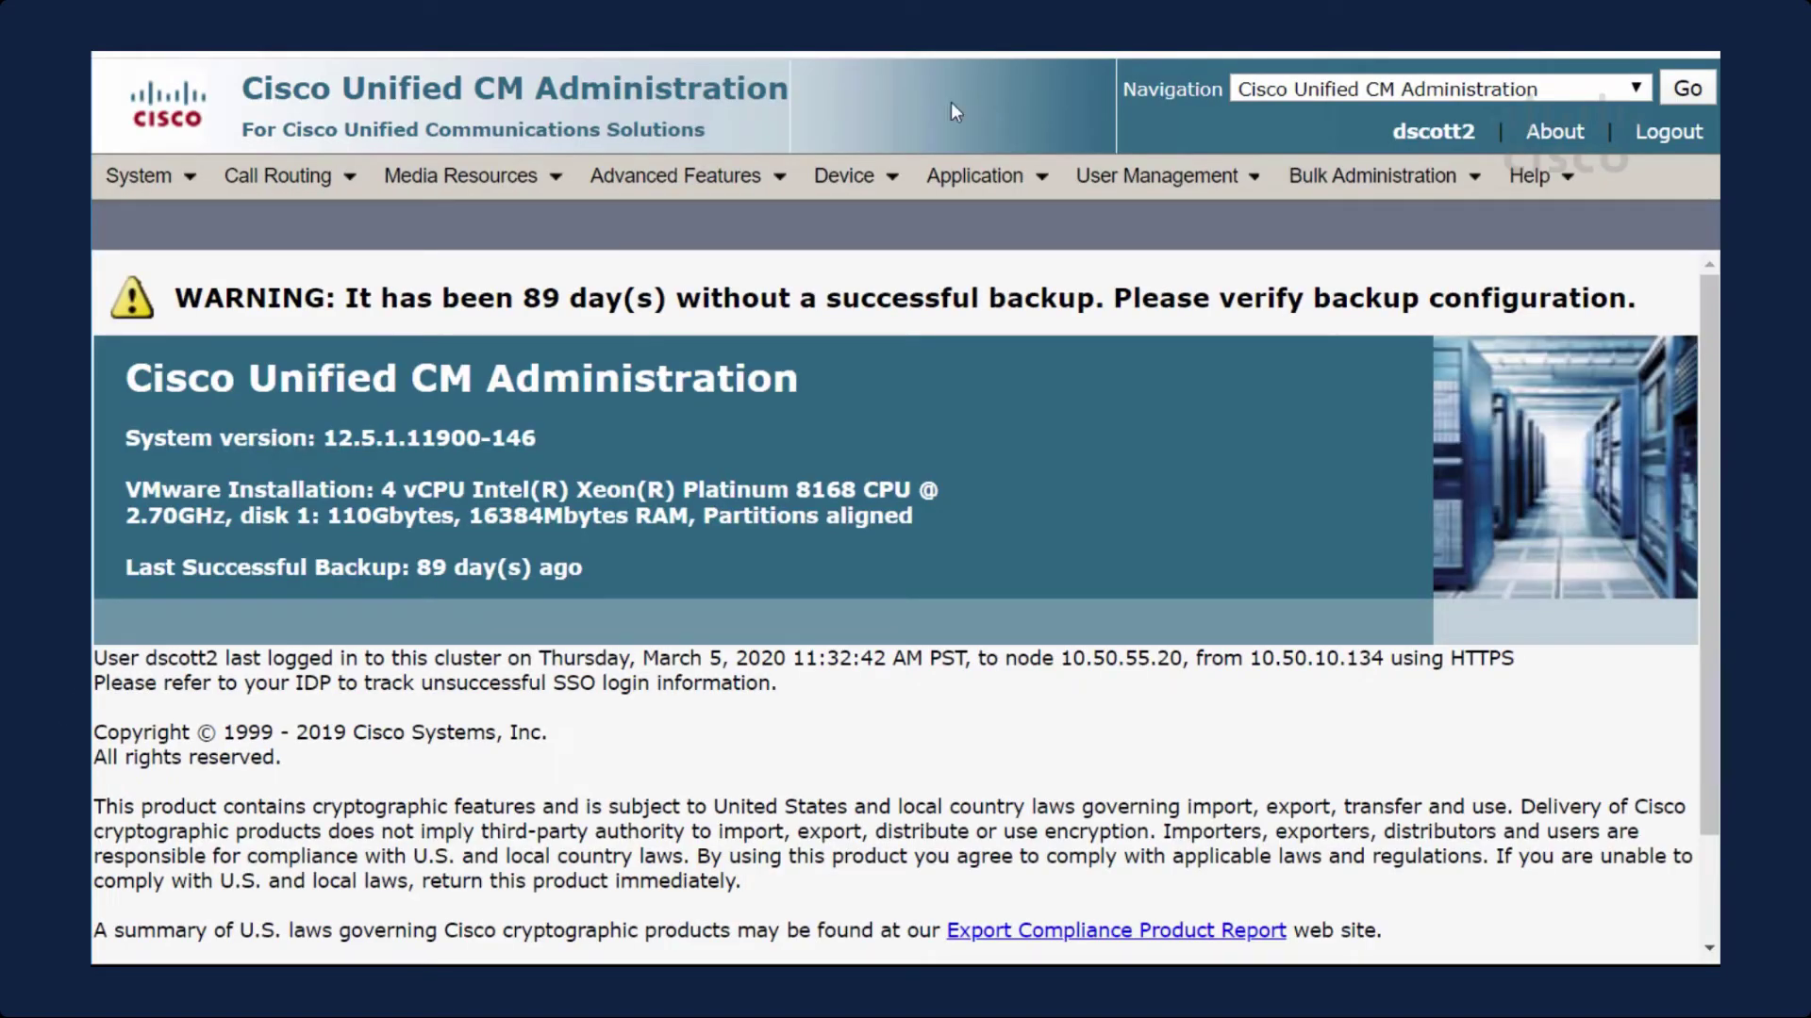
- Go to Bulk Administration > Phones > Update Phones > Query
mouse_move(1310, 177)
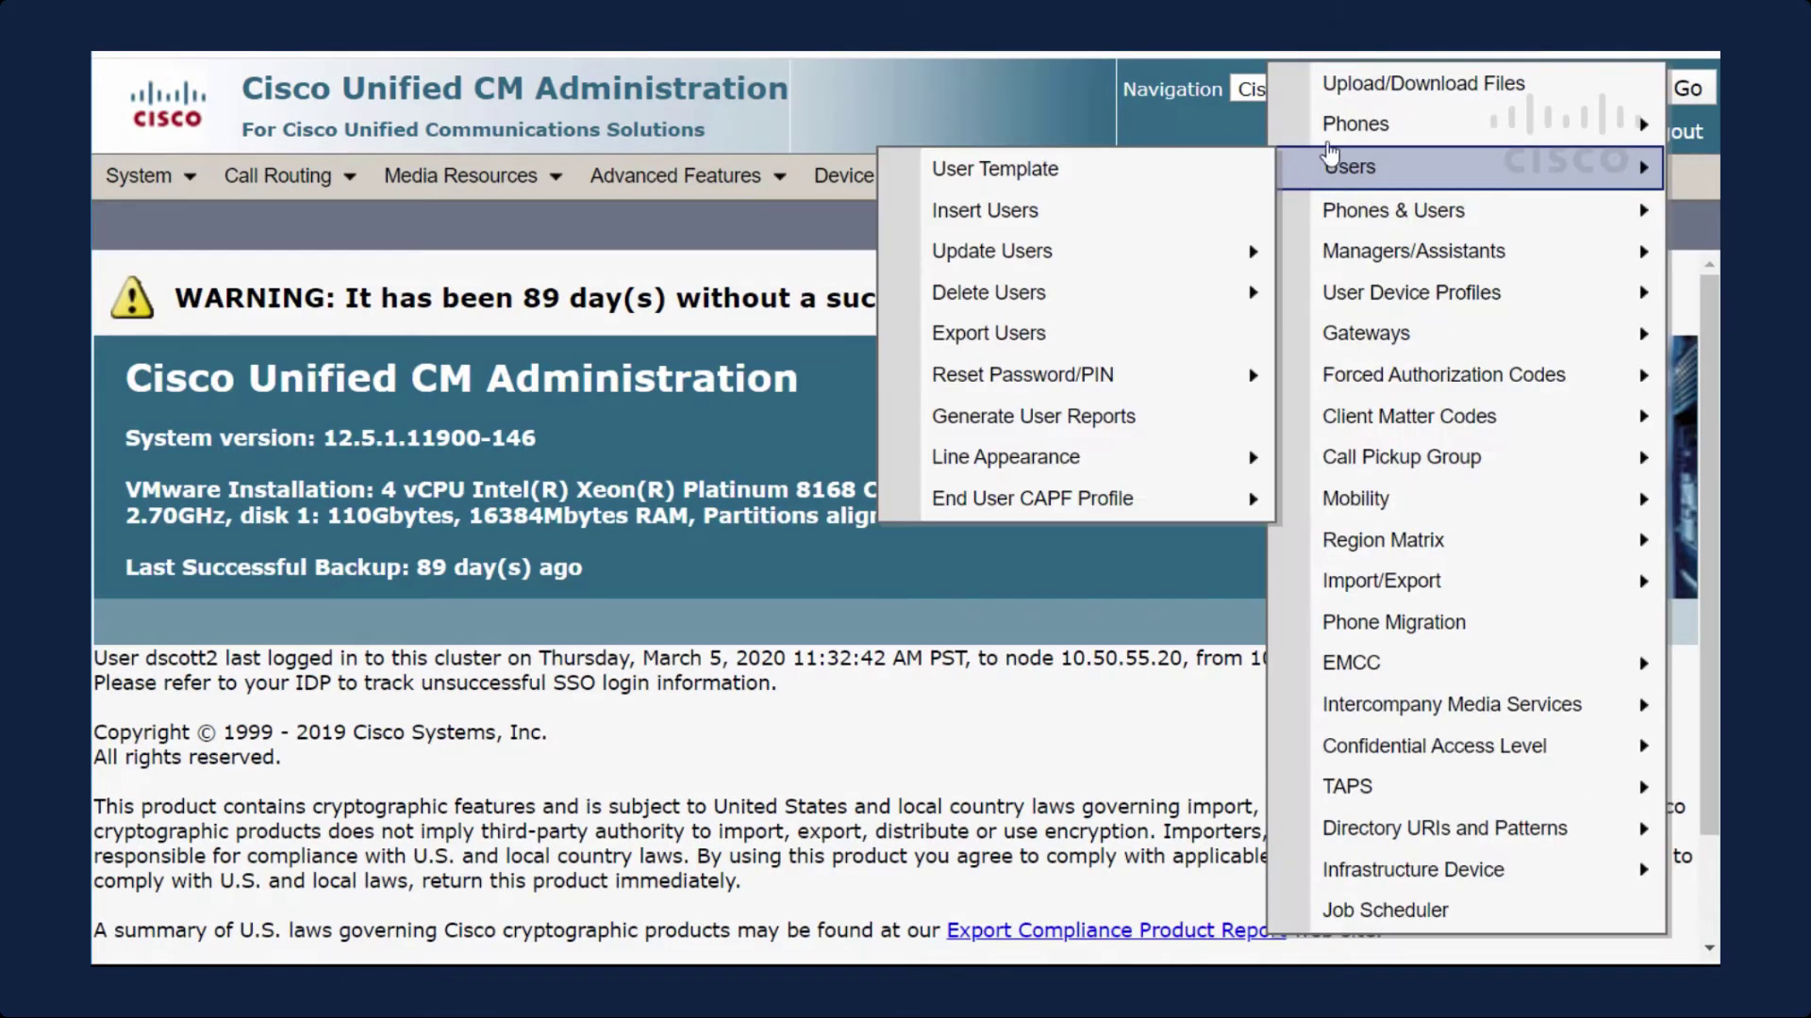
mouse_move(1330, 142)
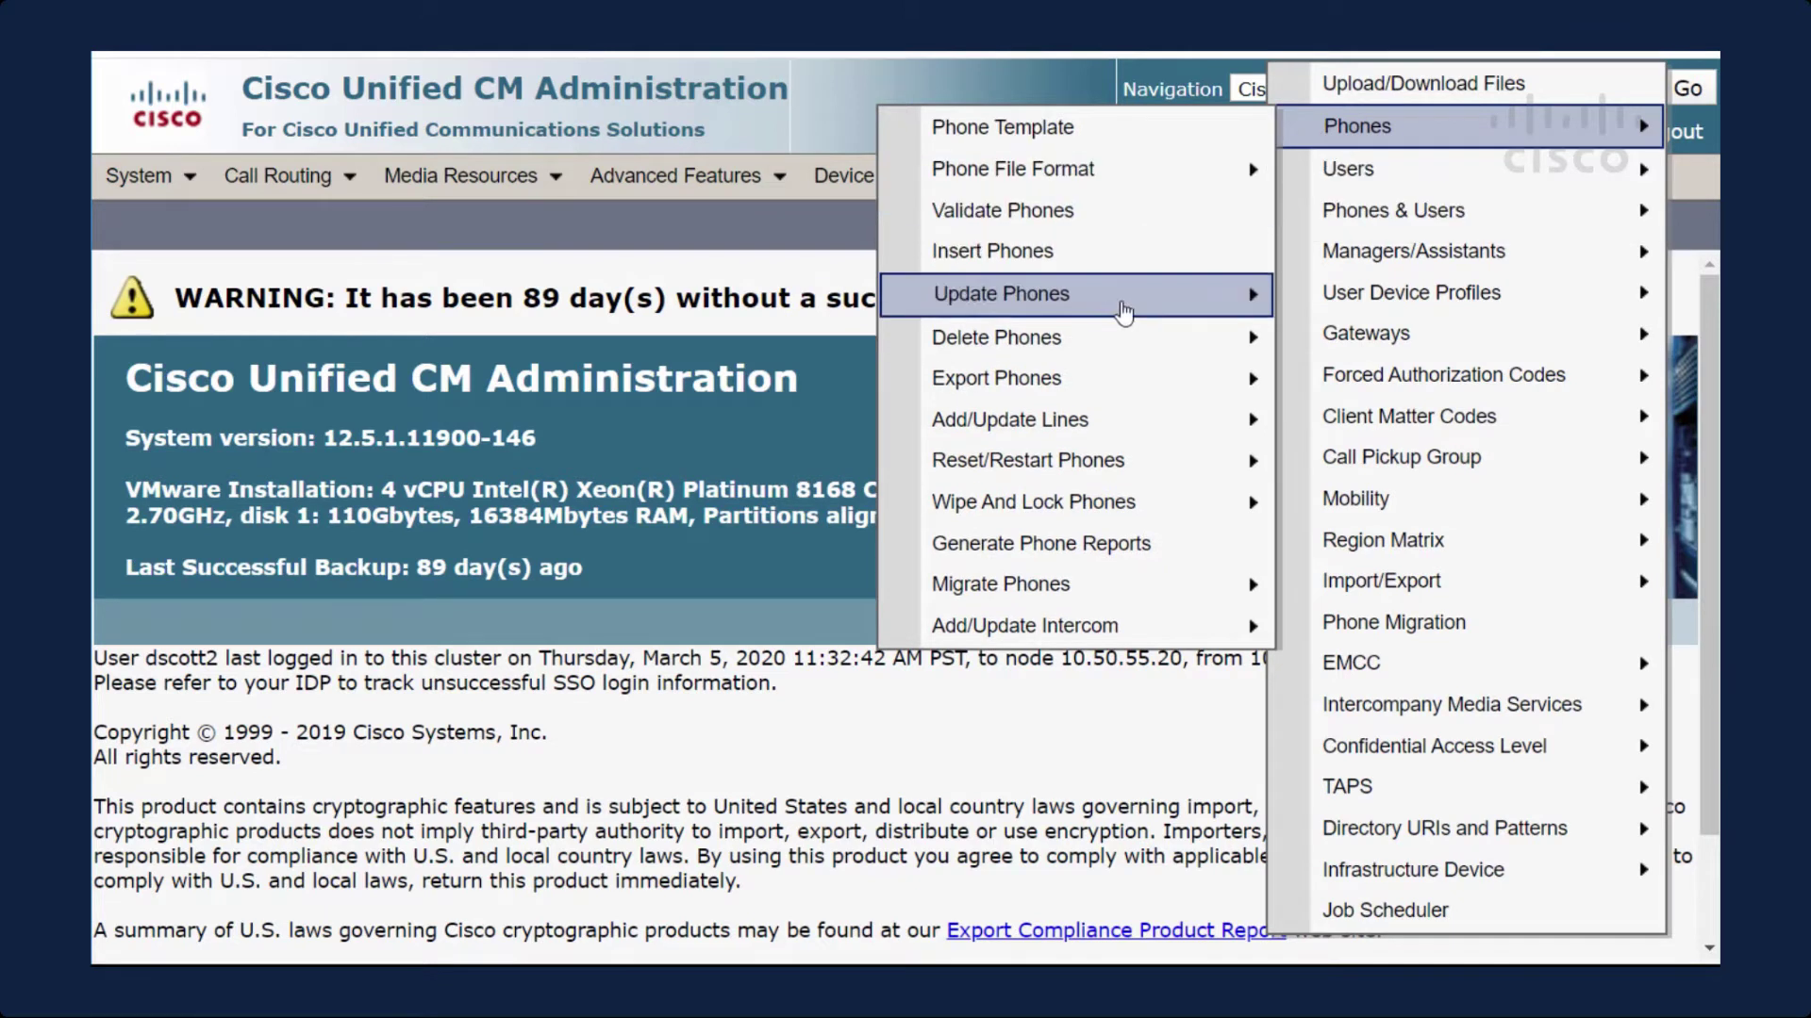
mouse_move(1122, 311)
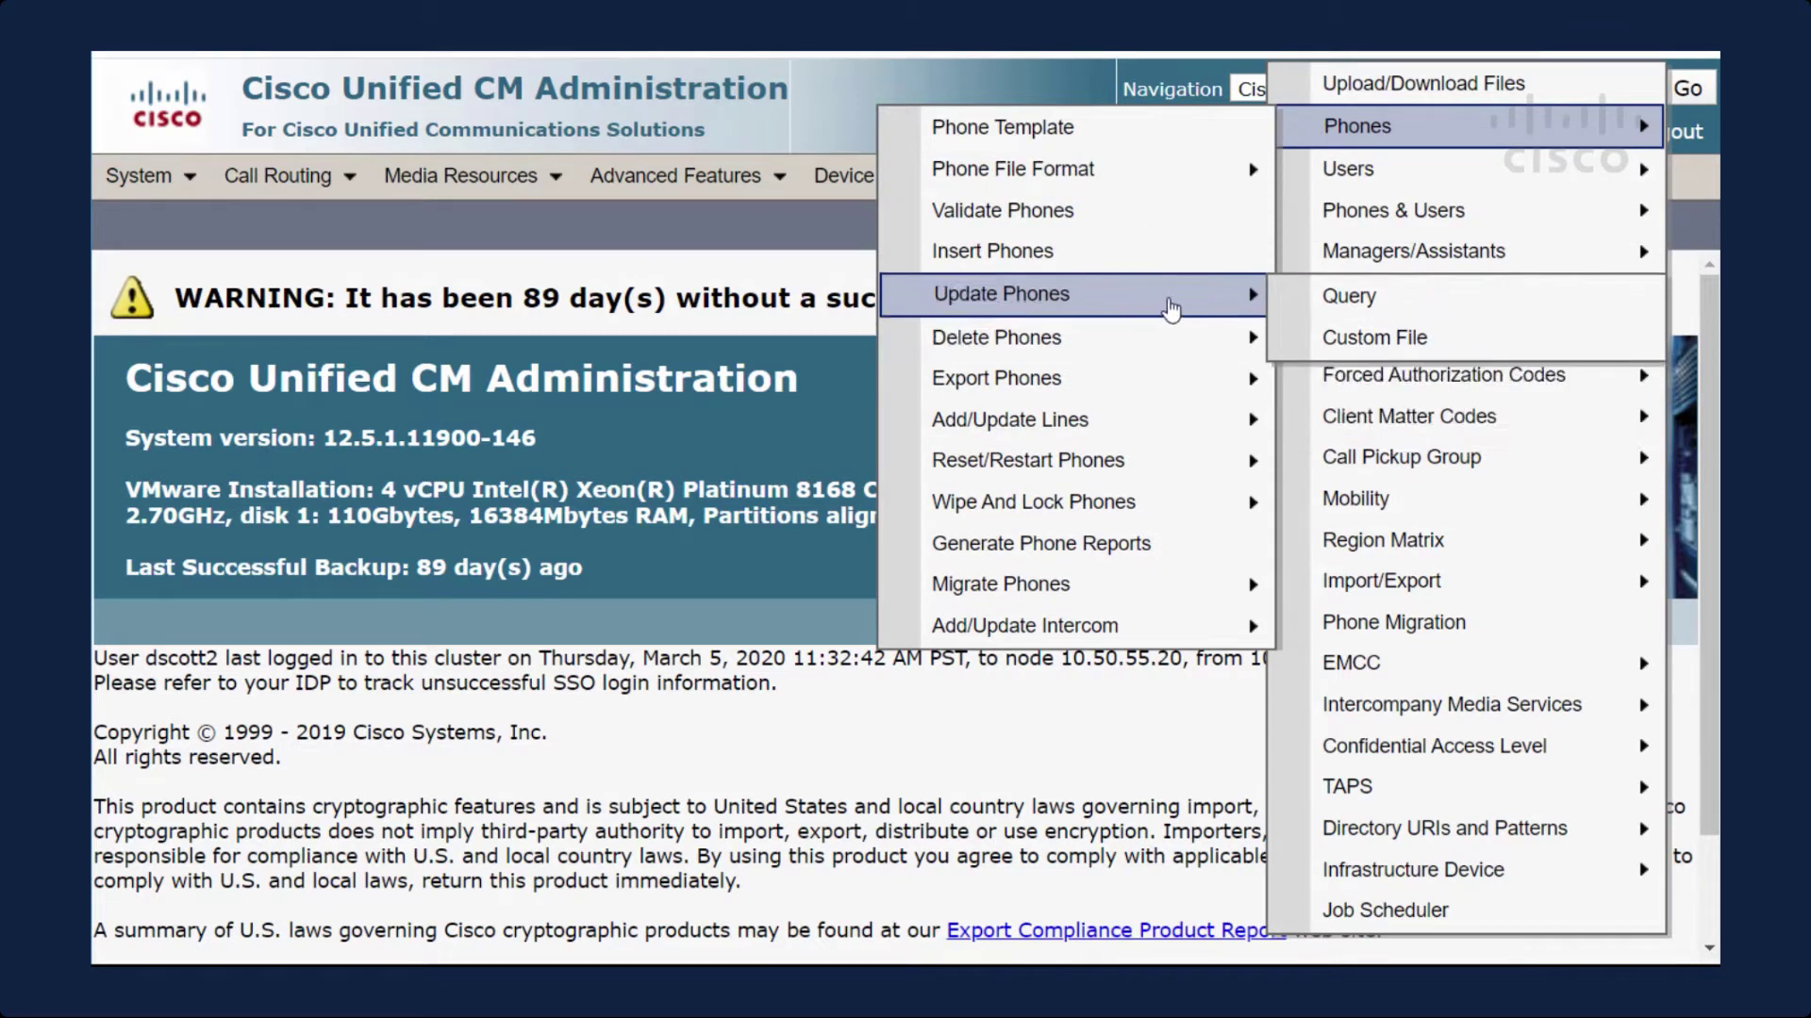
click(1327, 300)
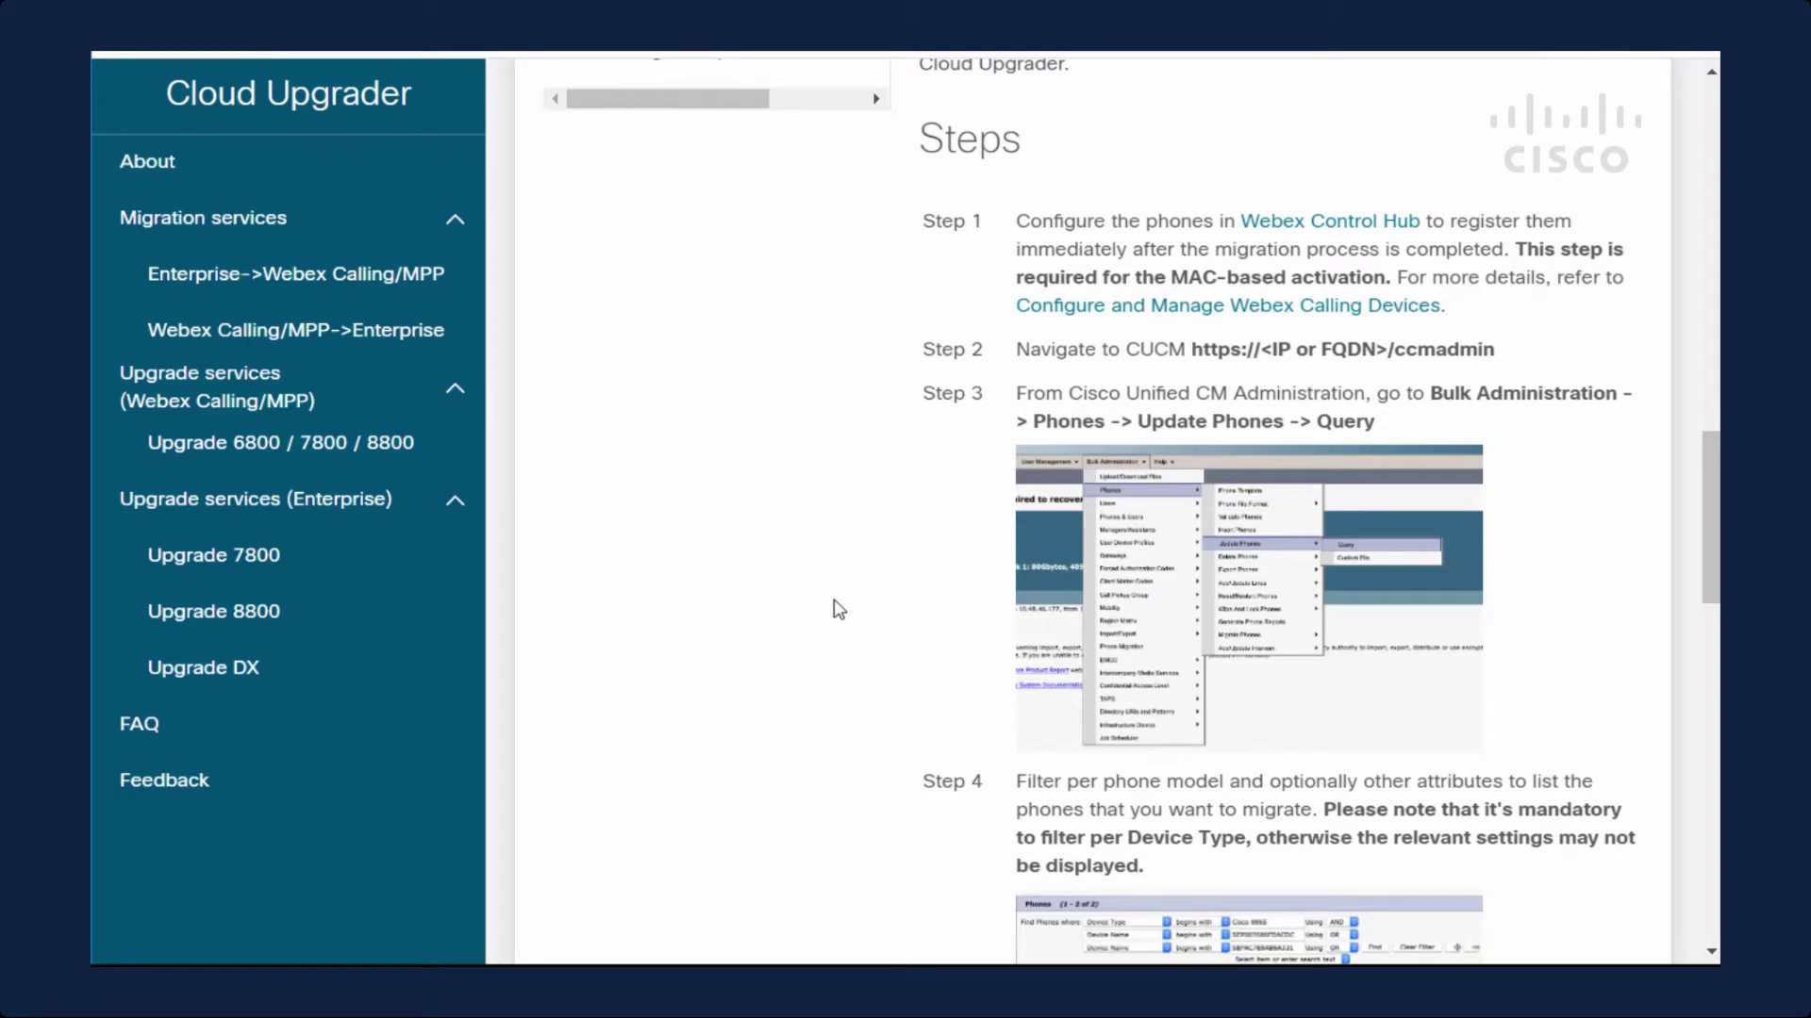
- Filter the phone list to Device Type contains 8851
scroll(838, 609, down, 5)
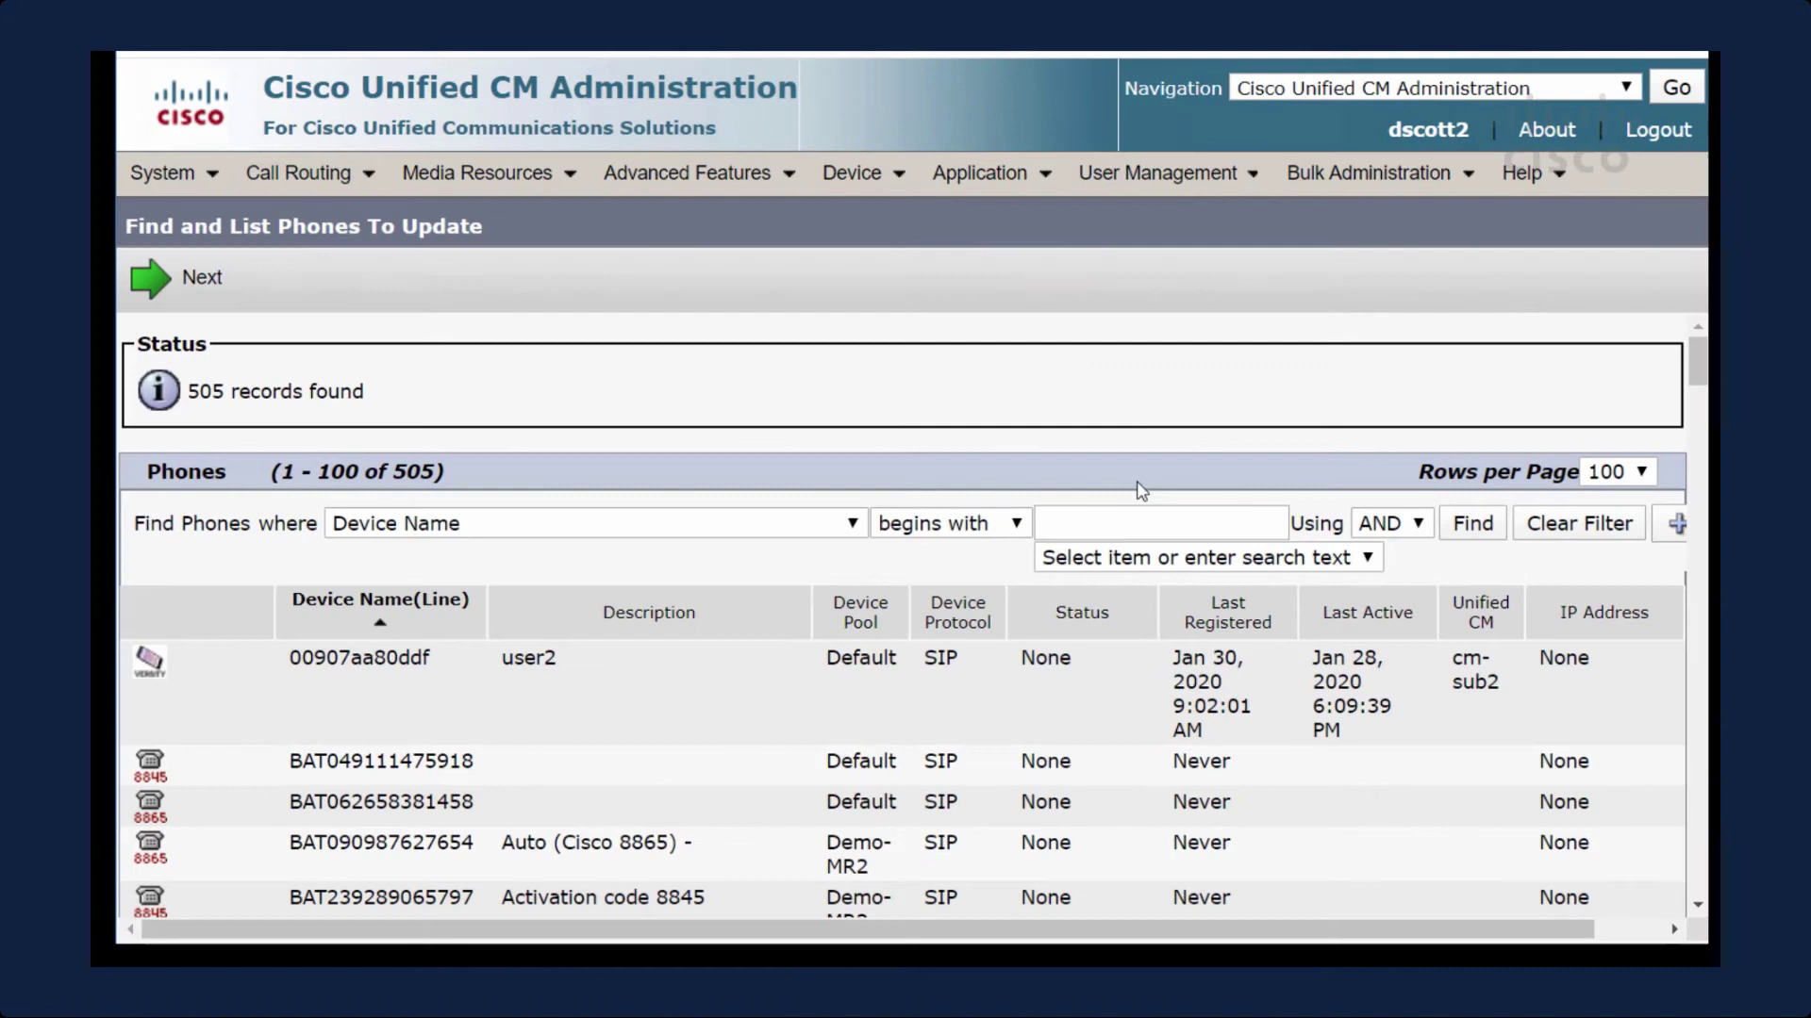
click(1166, 531)
text(8851)
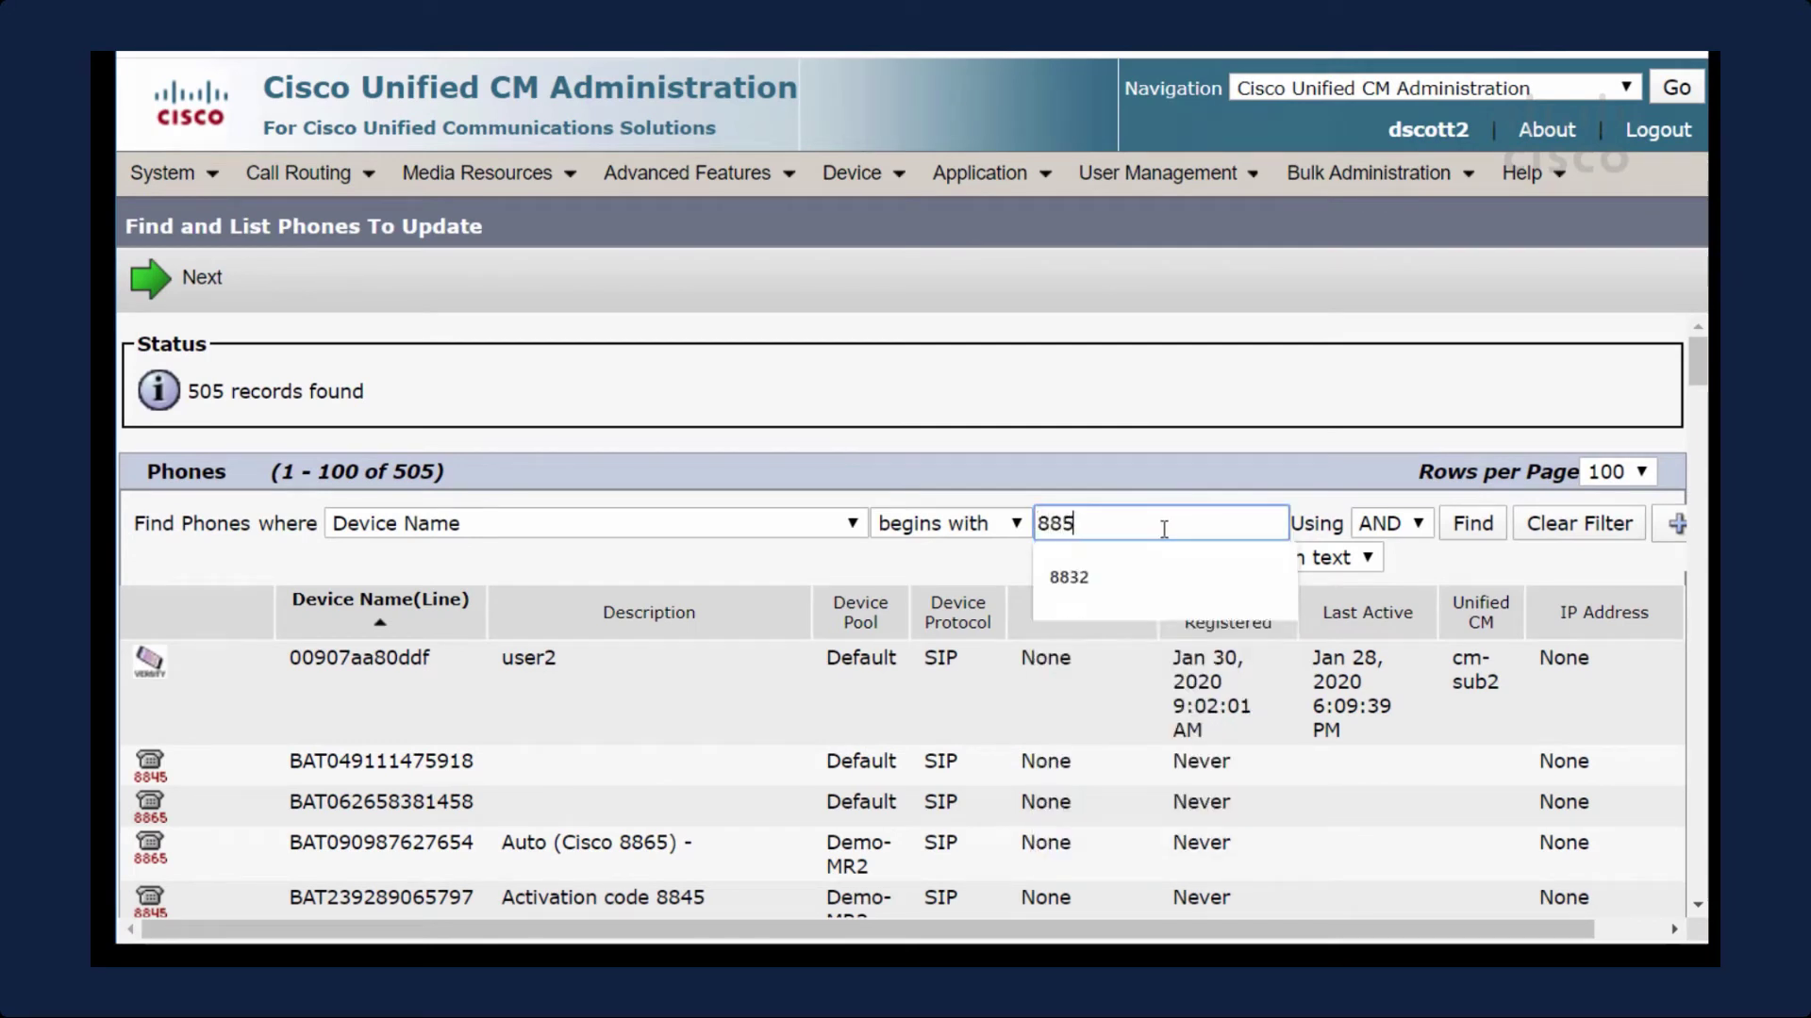
click(743, 524)
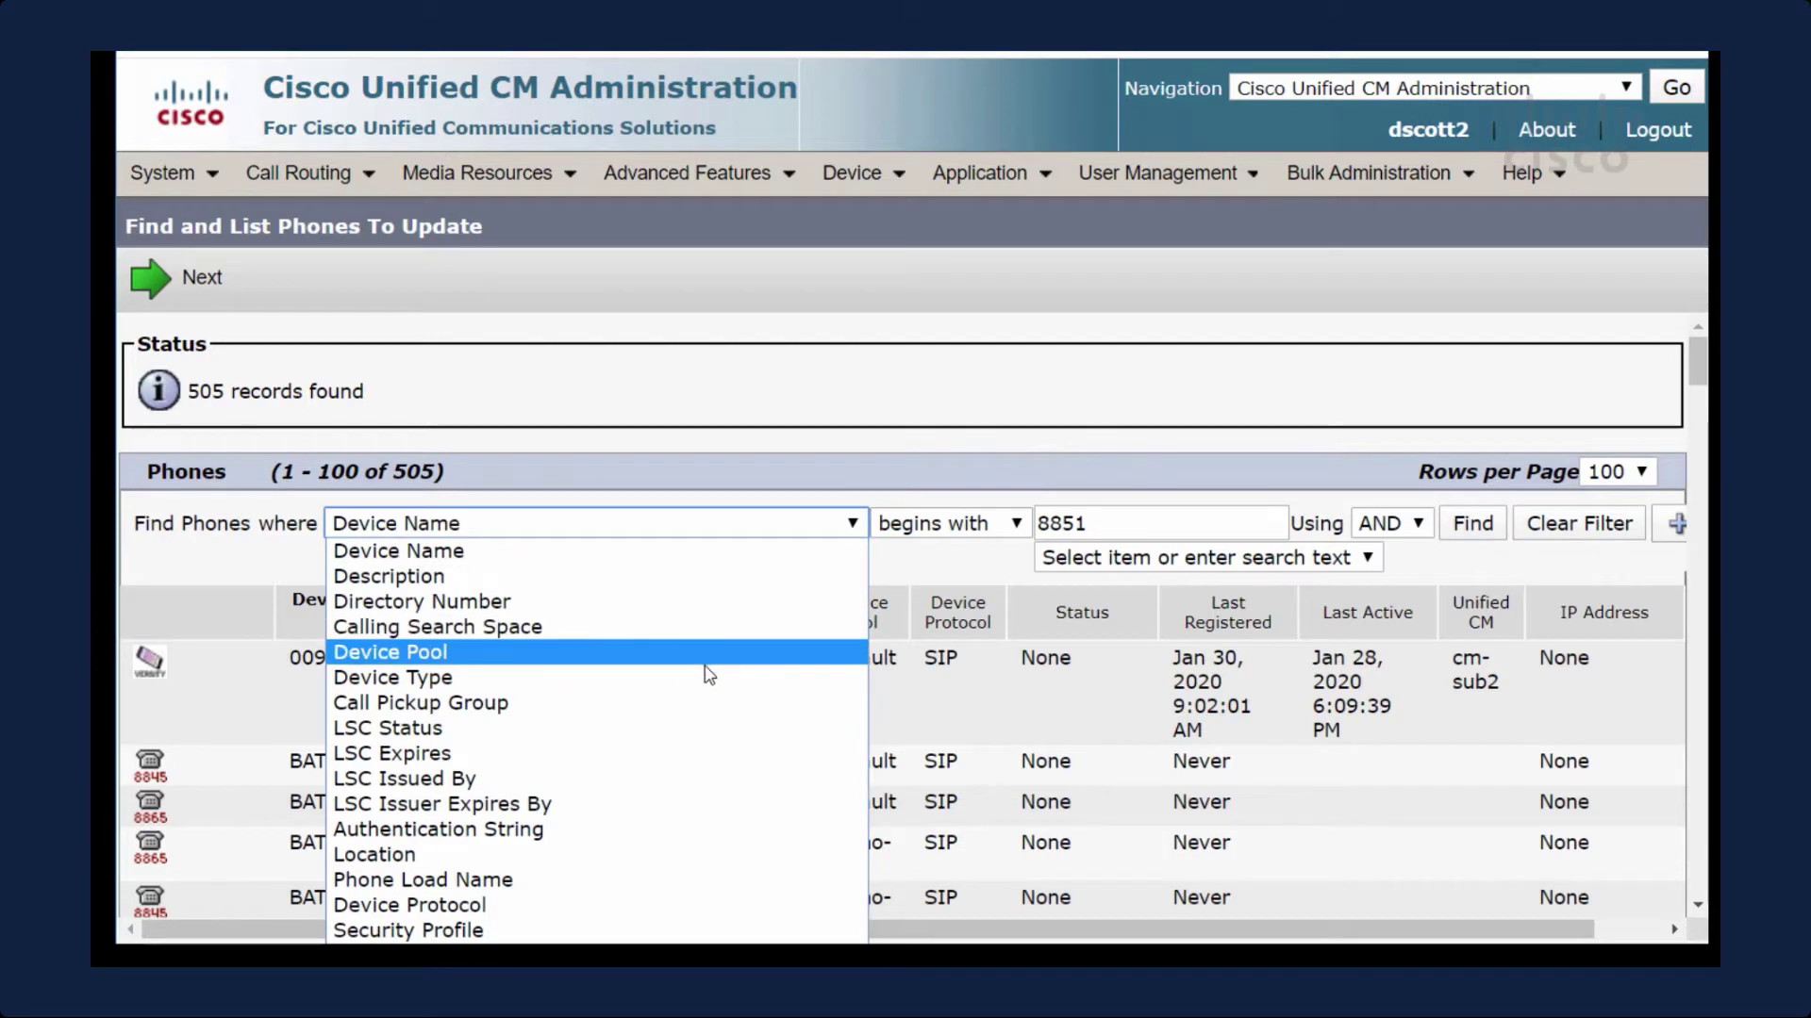
click(709, 677)
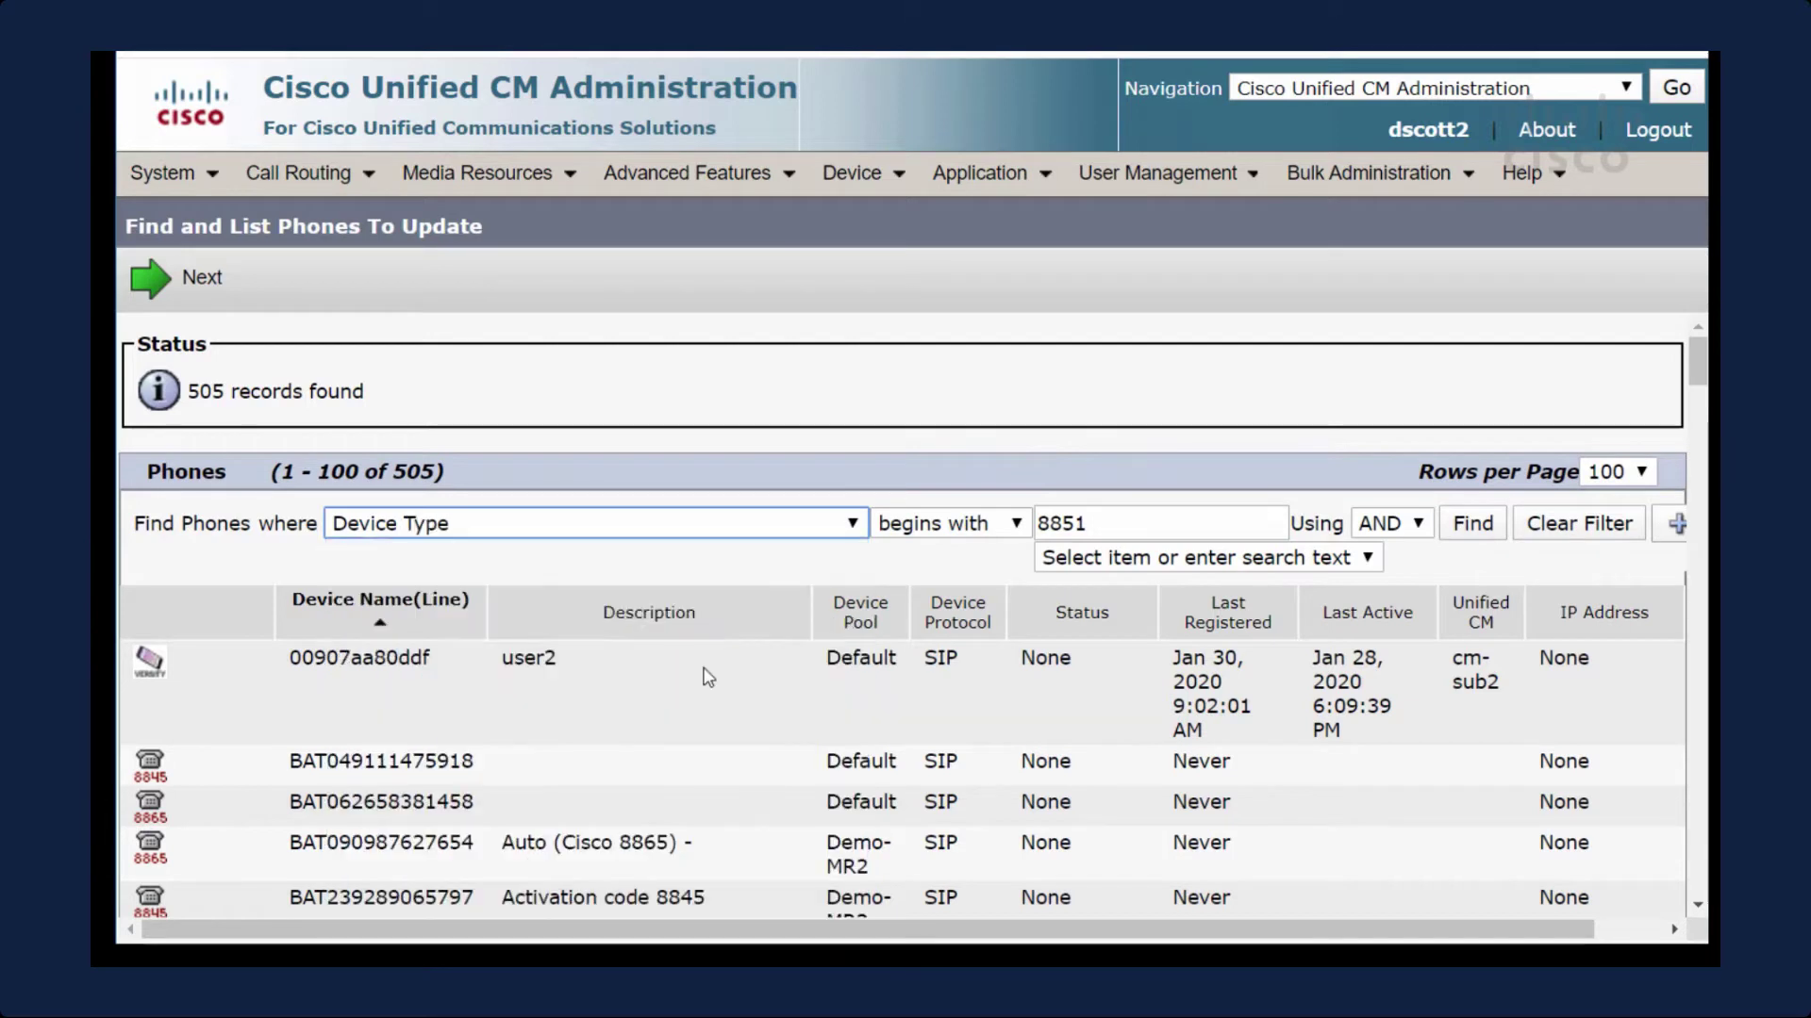
click(925, 538)
click(923, 577)
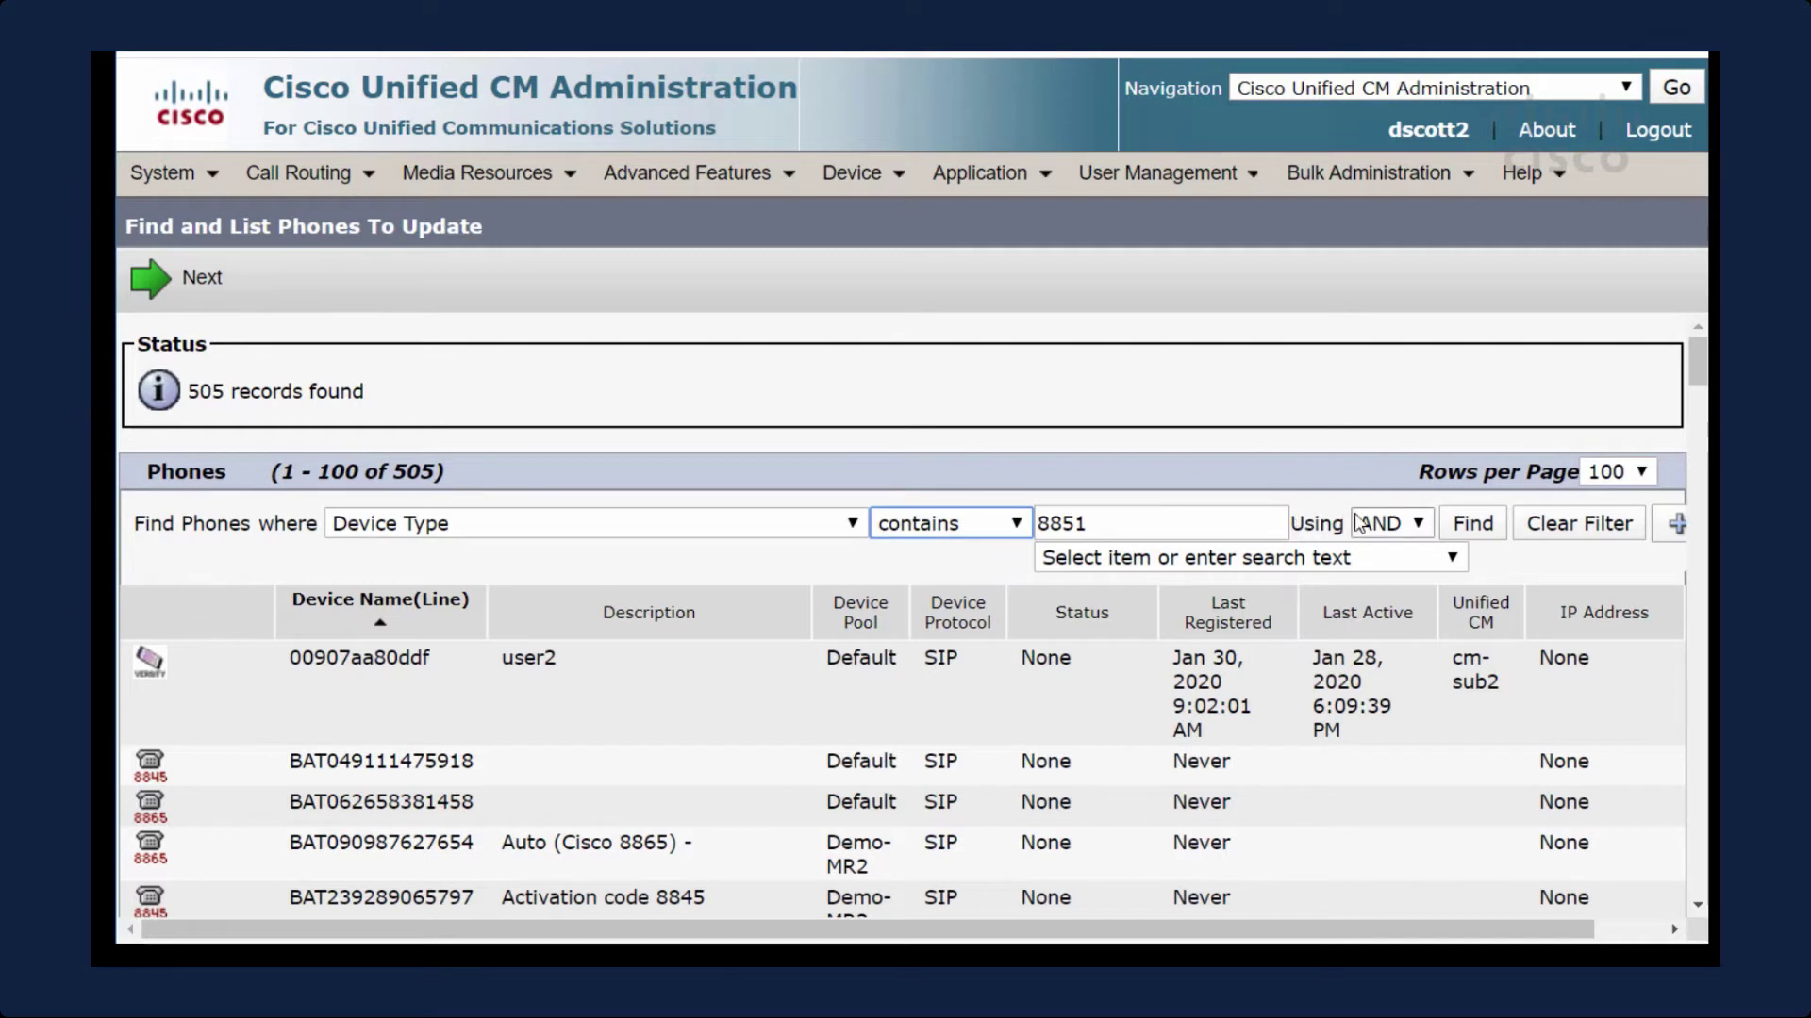
click(1471, 523)
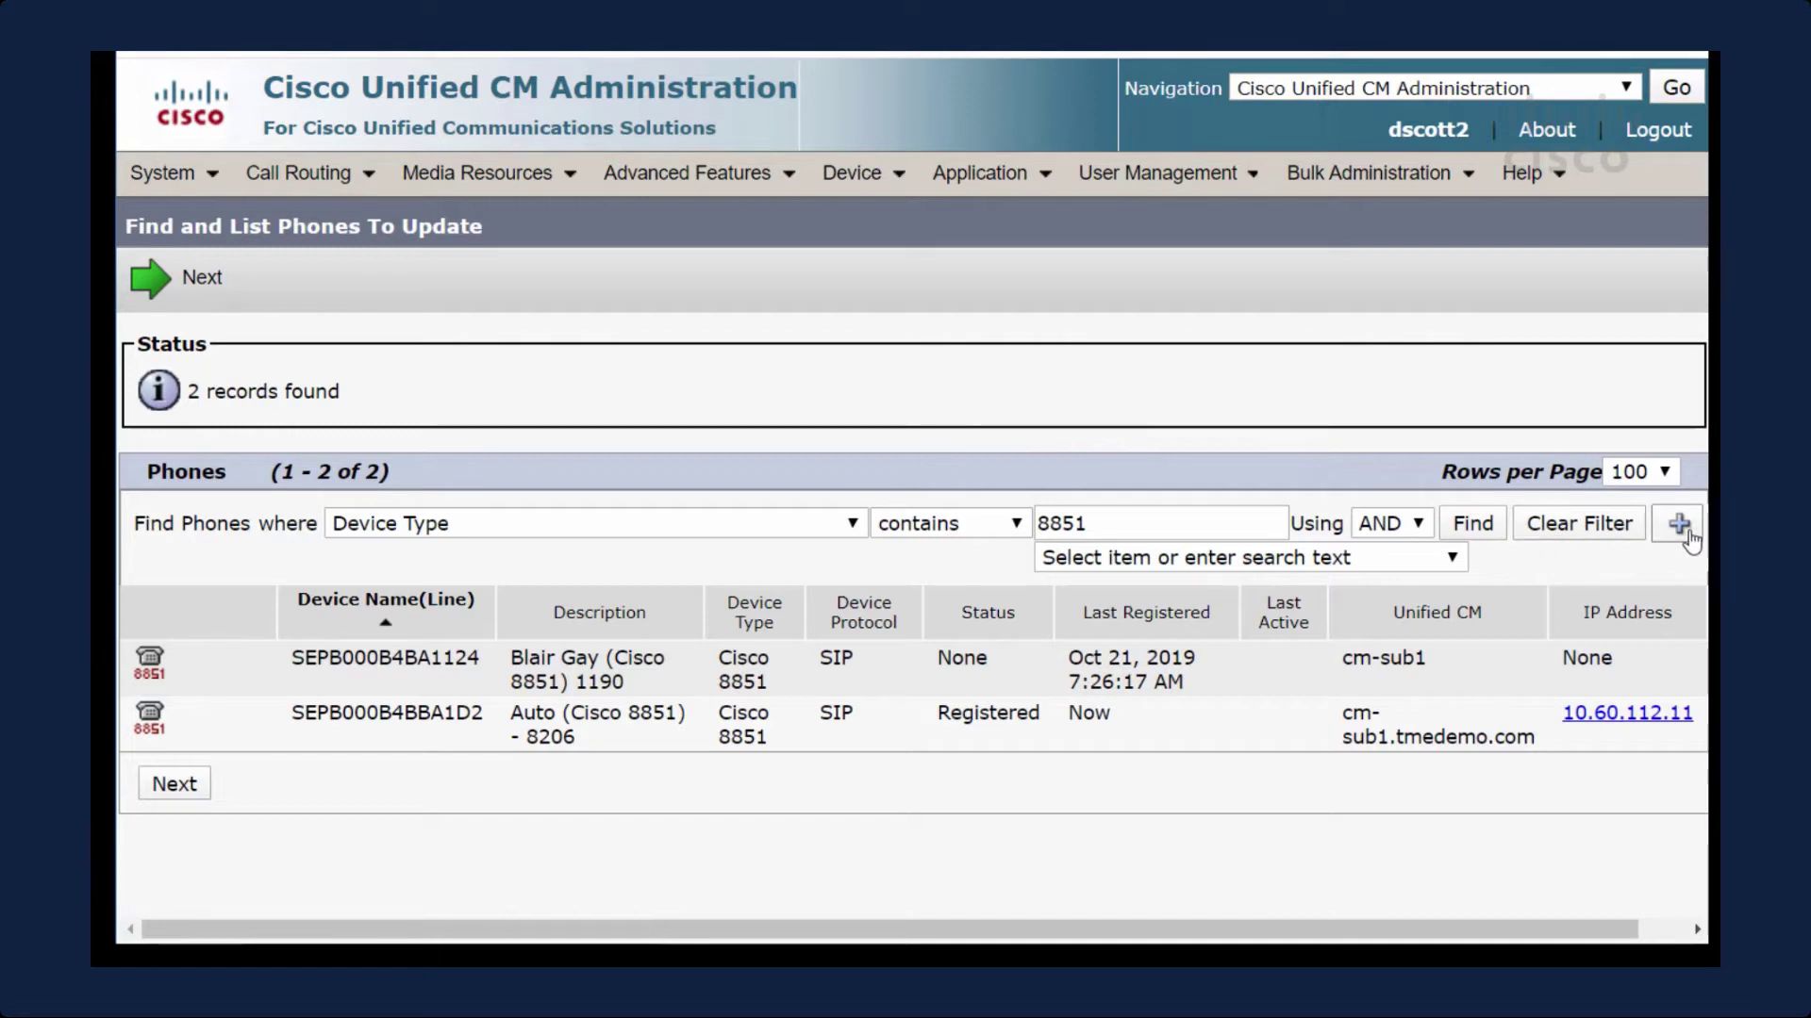
- Add a Device Name contains B000B4BBA1D2 condition to narrow the list to one phone
click(1679, 525)
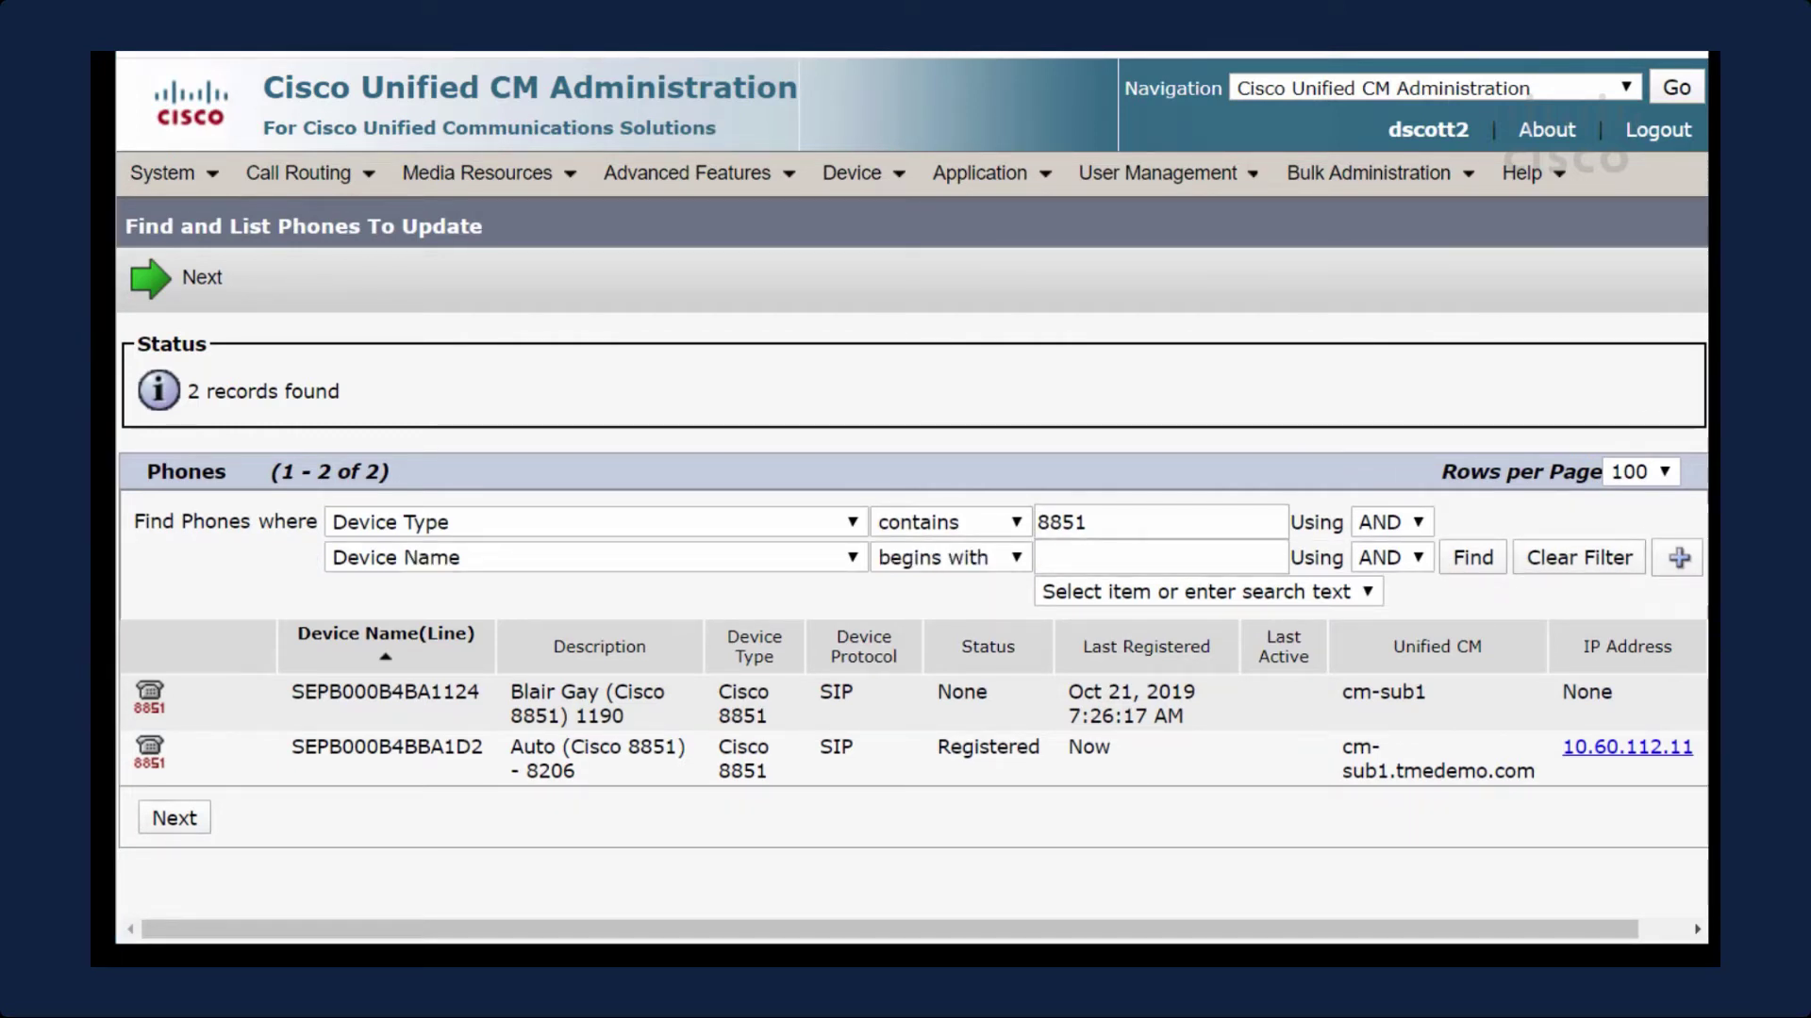
click(1149, 561)
text(B000B4BBA1D2)
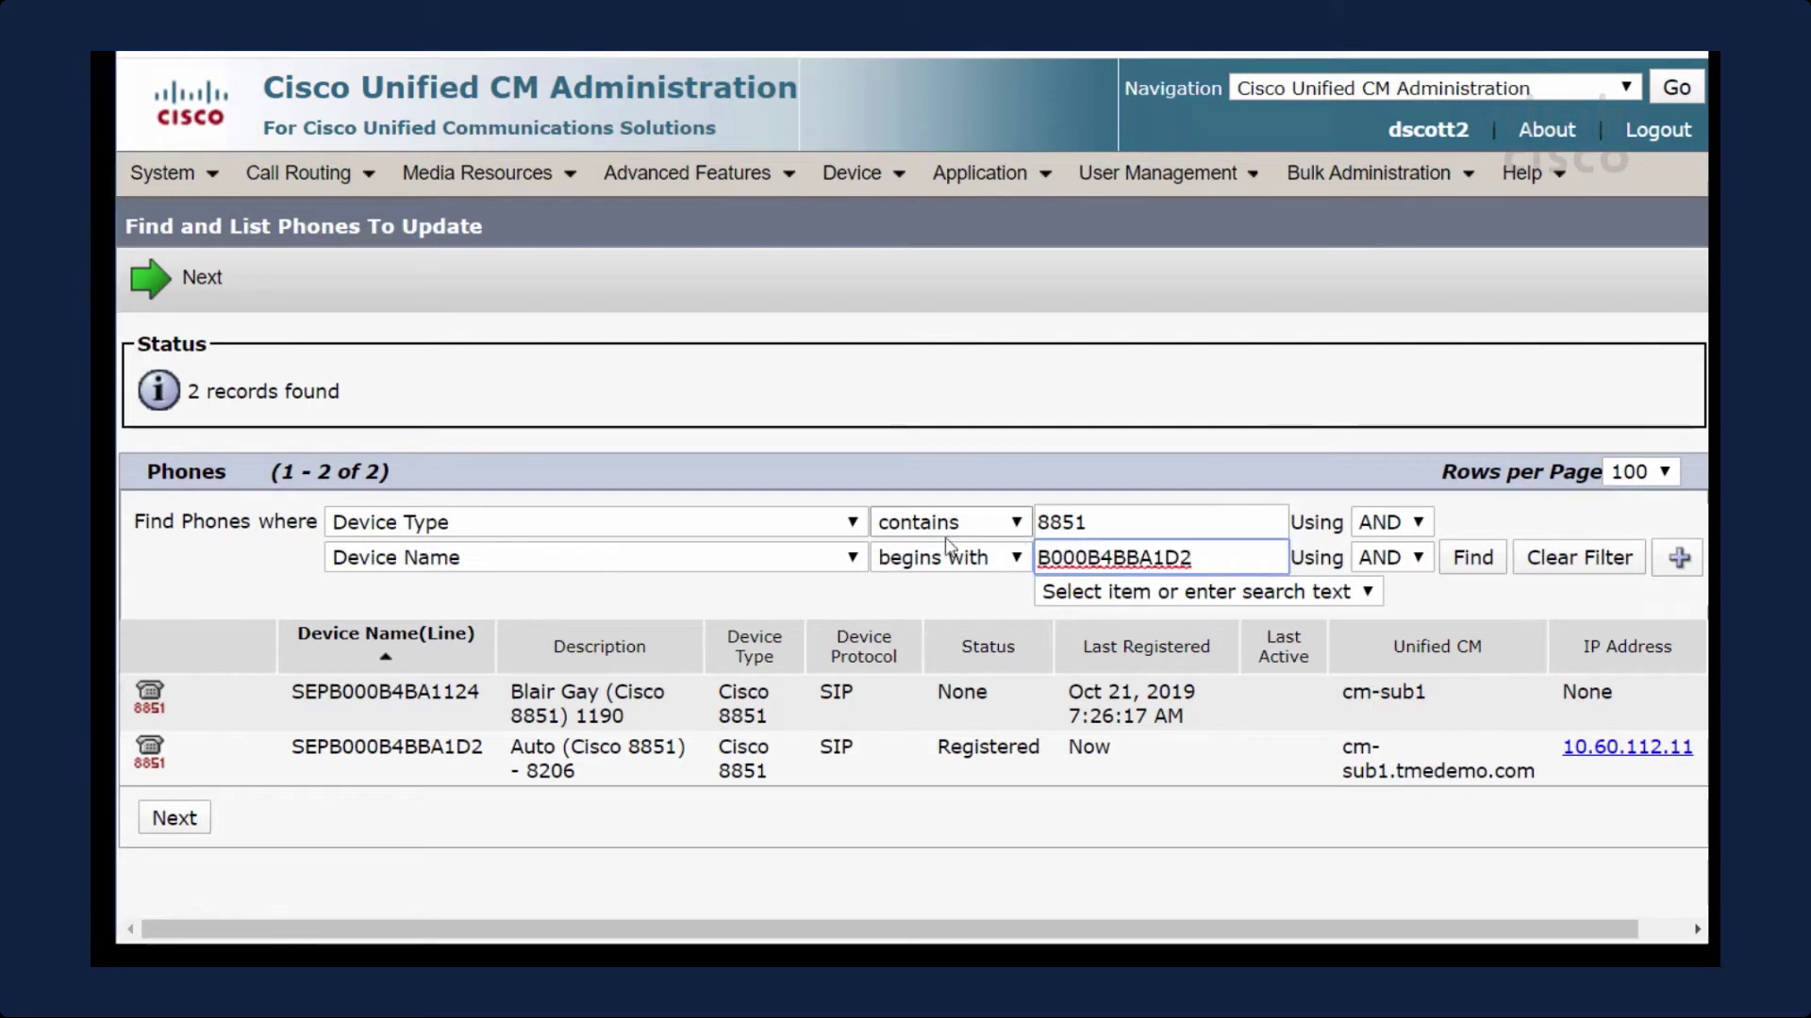
click(927, 563)
click(933, 609)
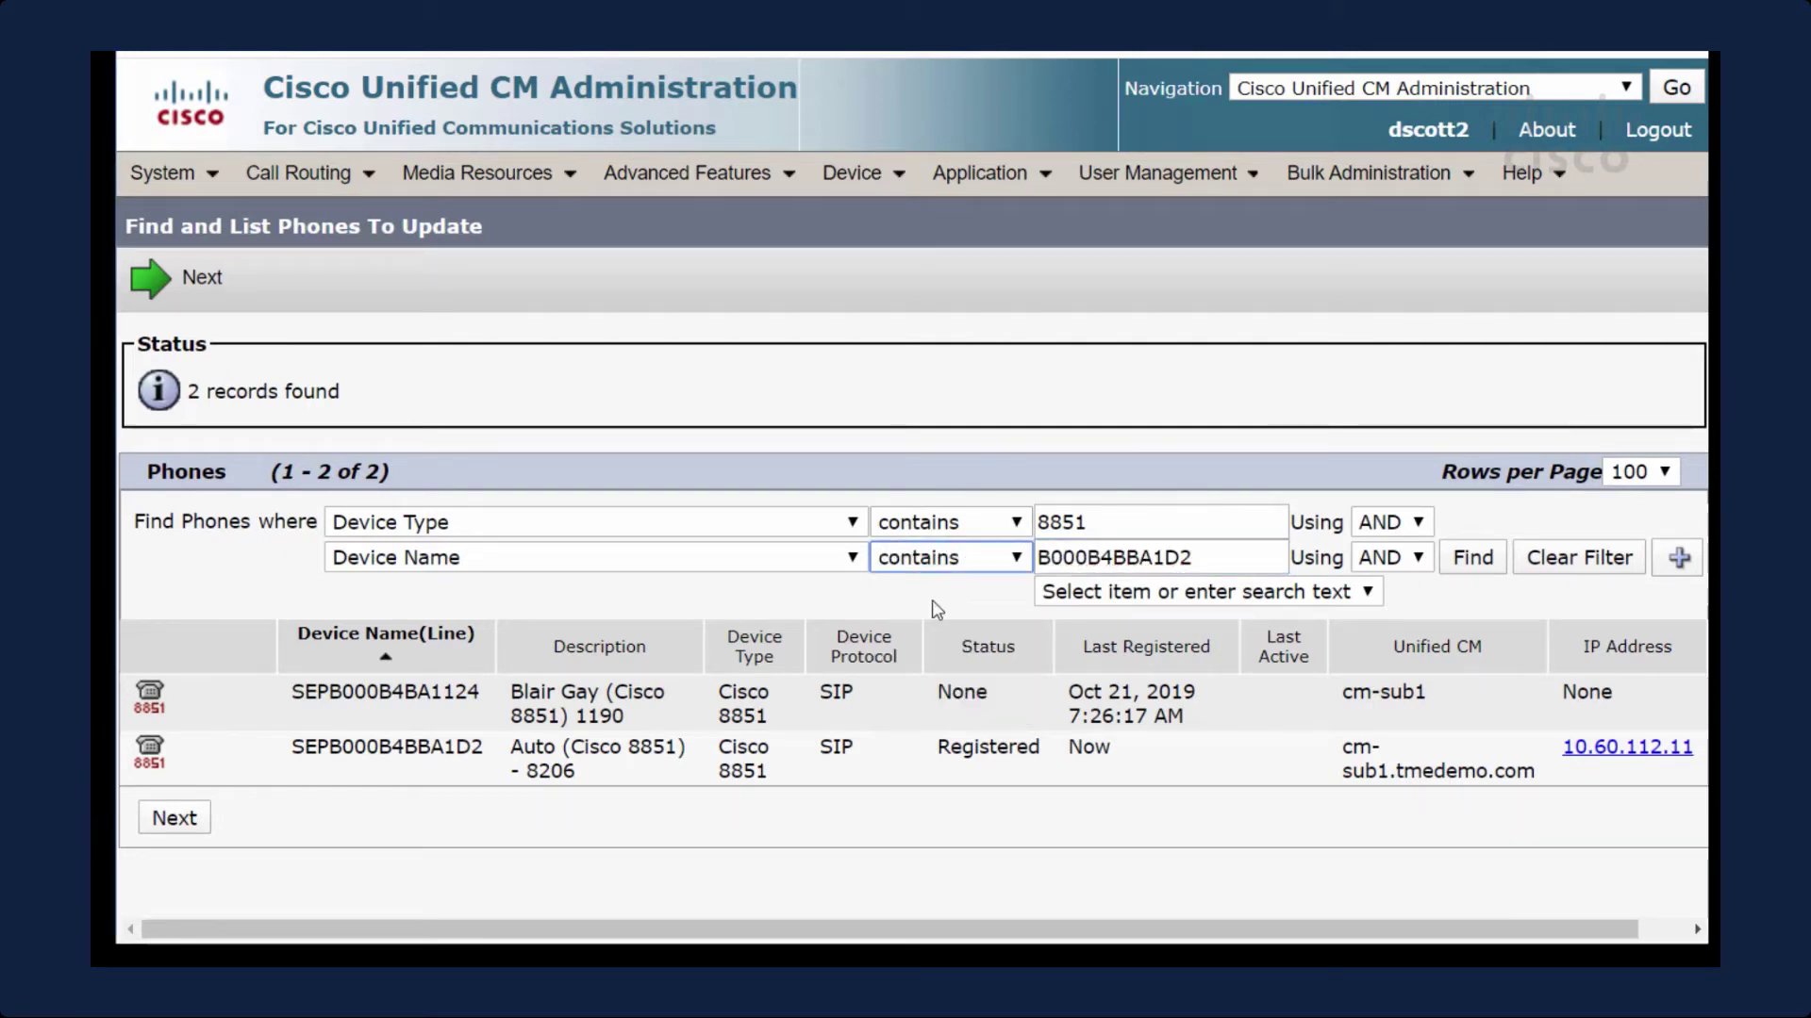
click(1472, 558)
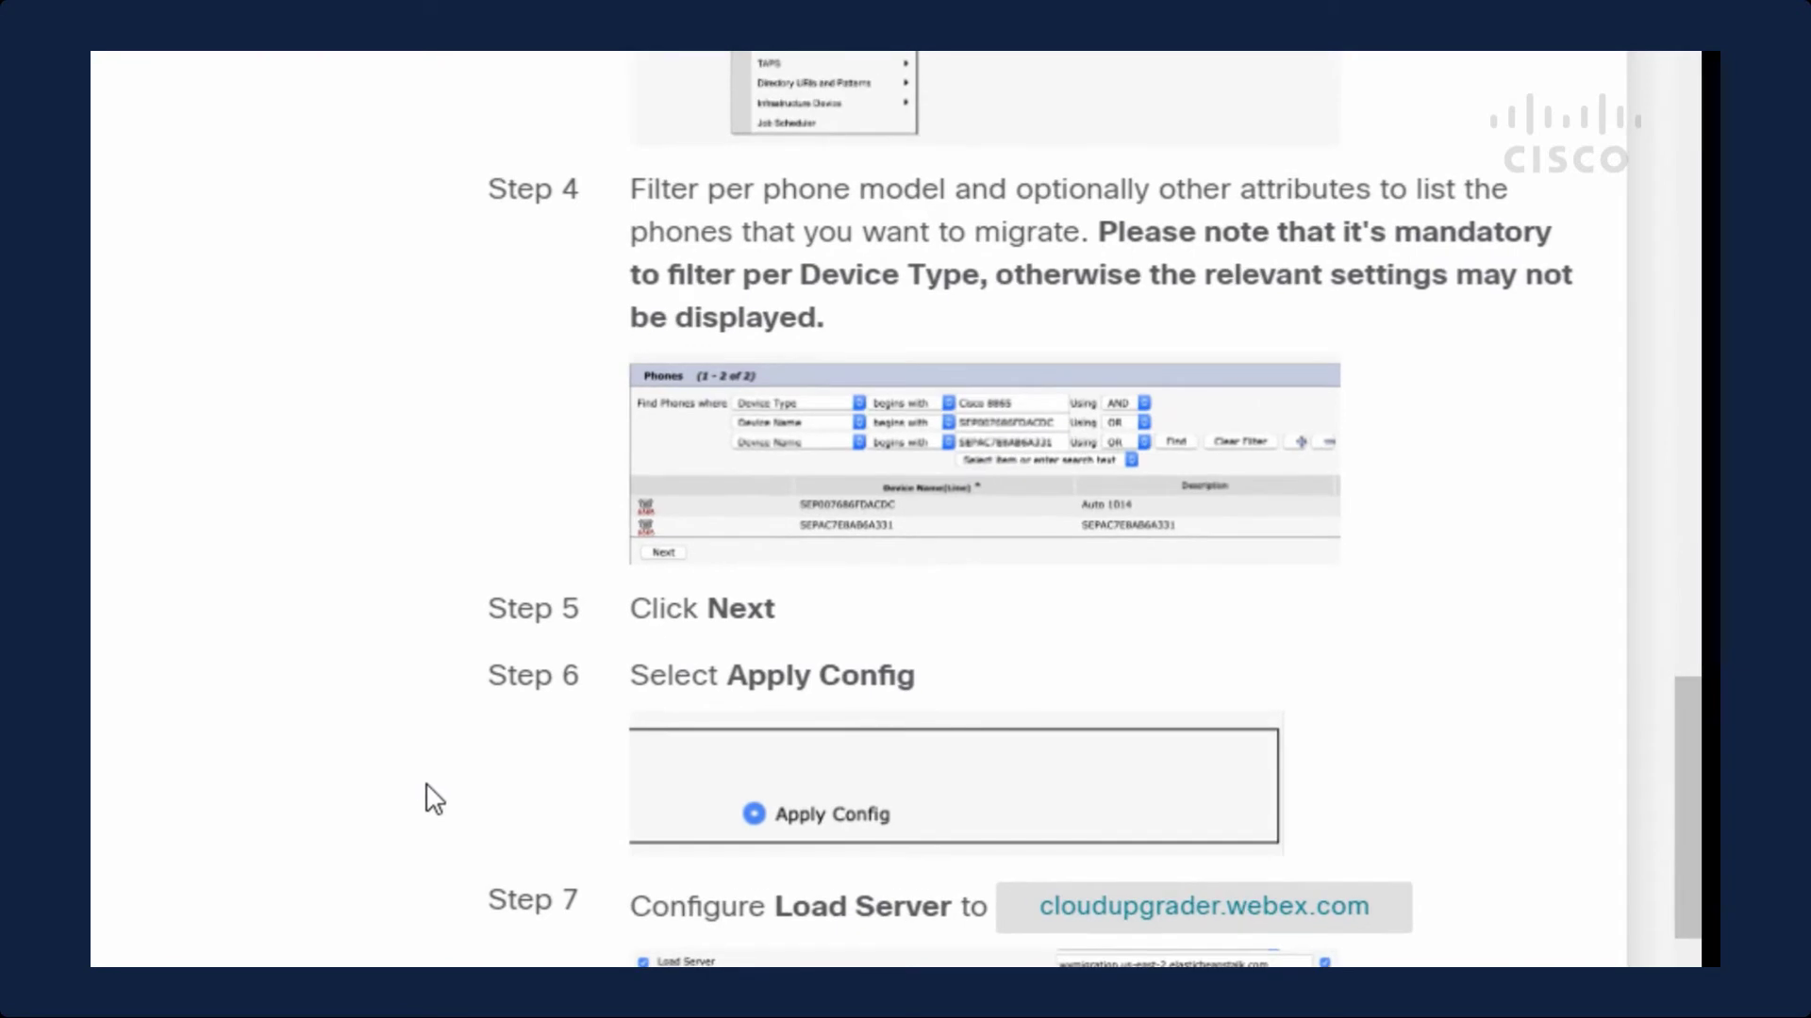
scroll(434, 799, down, 4)
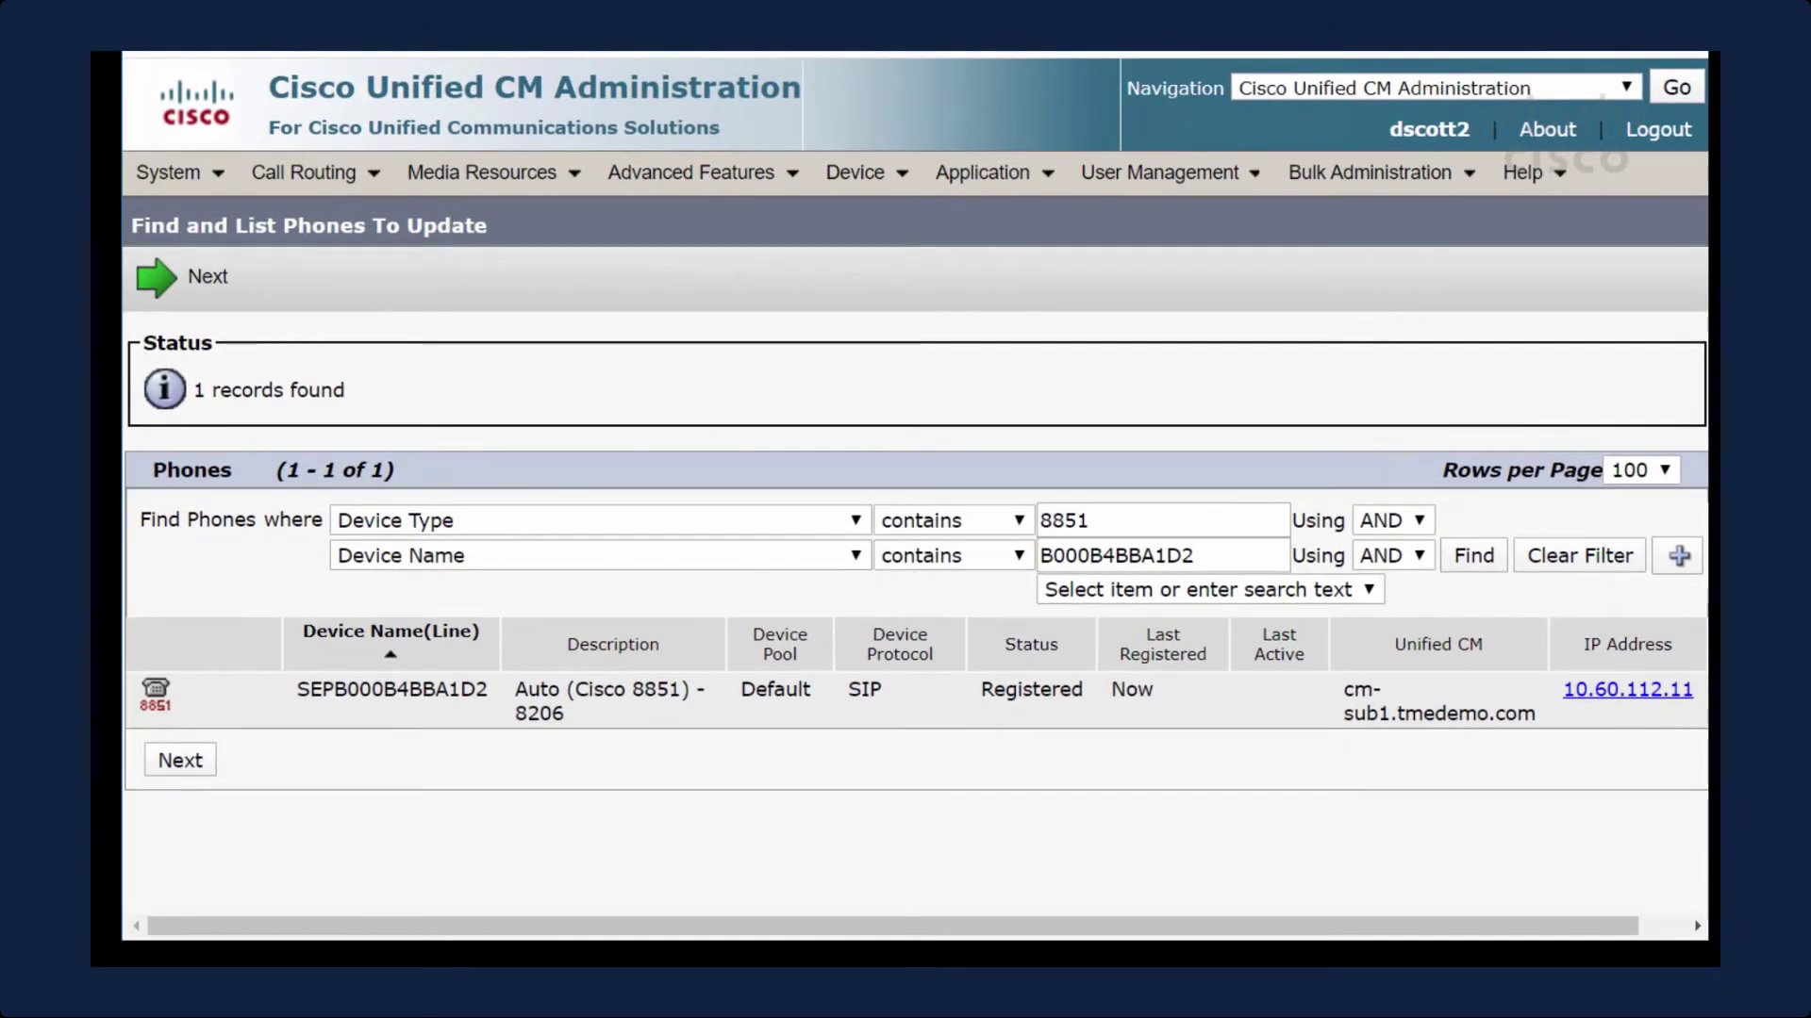
- Set the update job to Apply Config with an overriding Load Server of cloudupgrader.webex.com
click(179, 760)
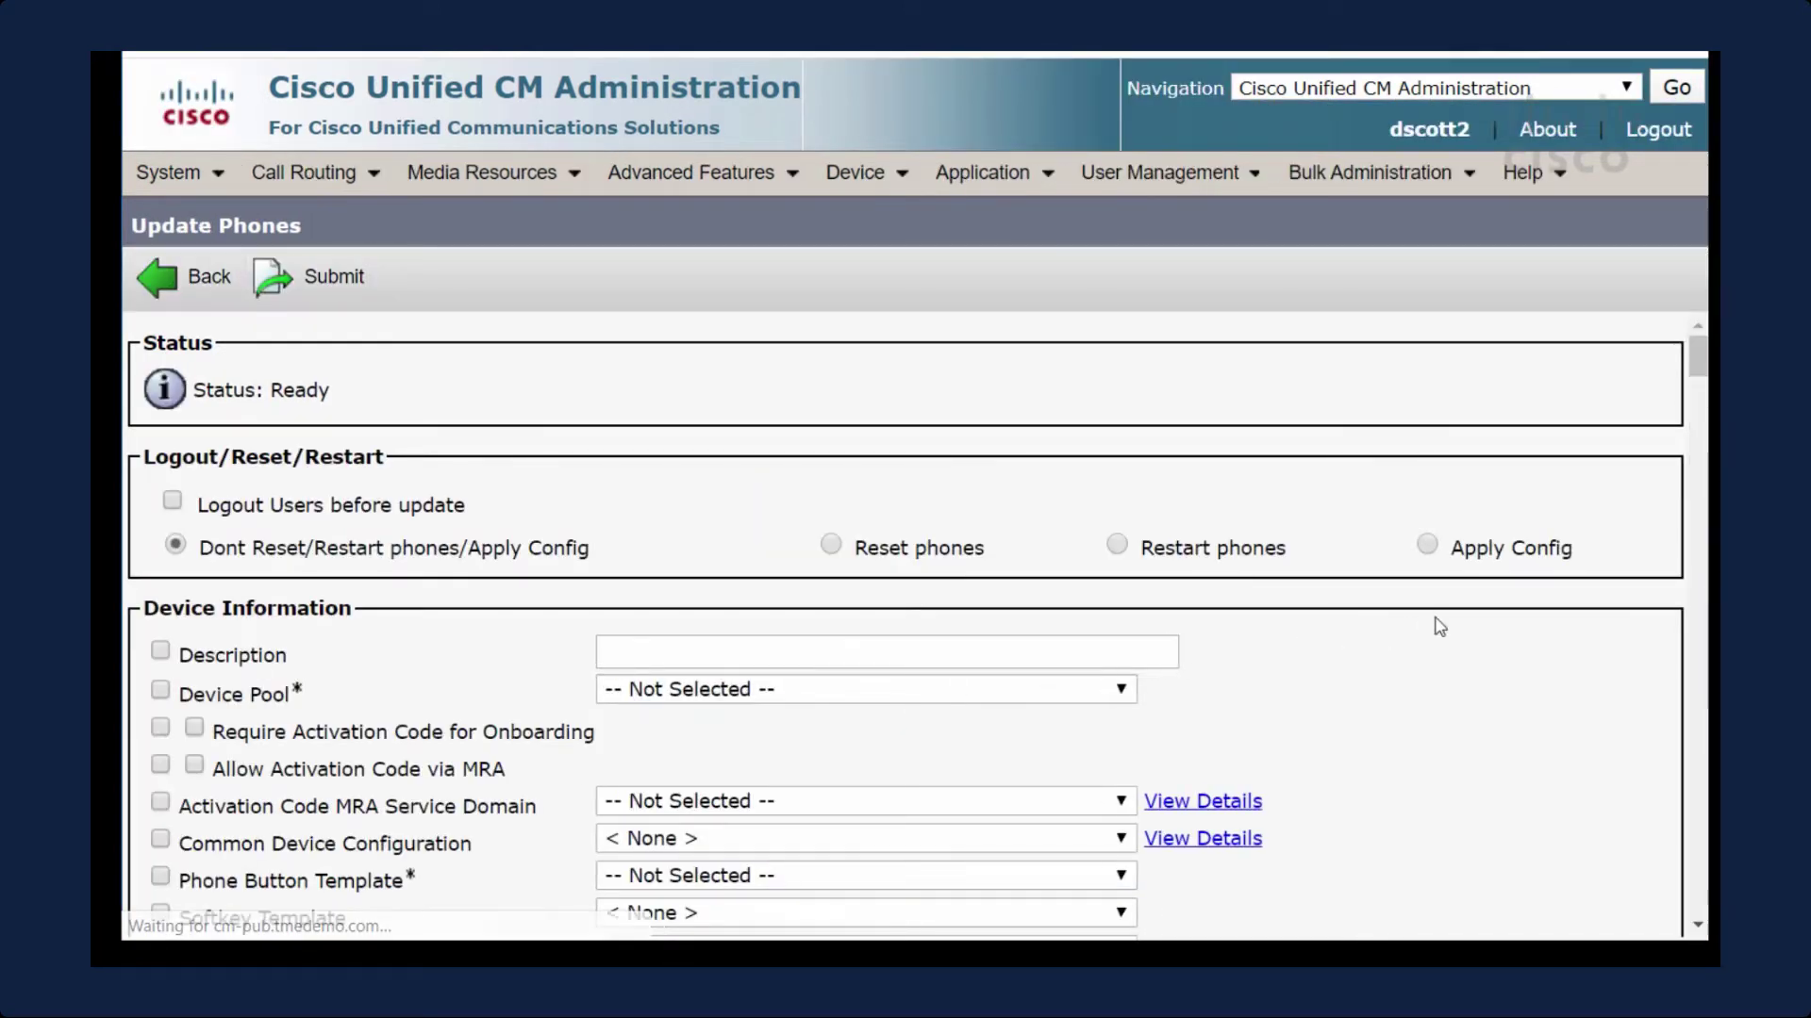
click(1426, 546)
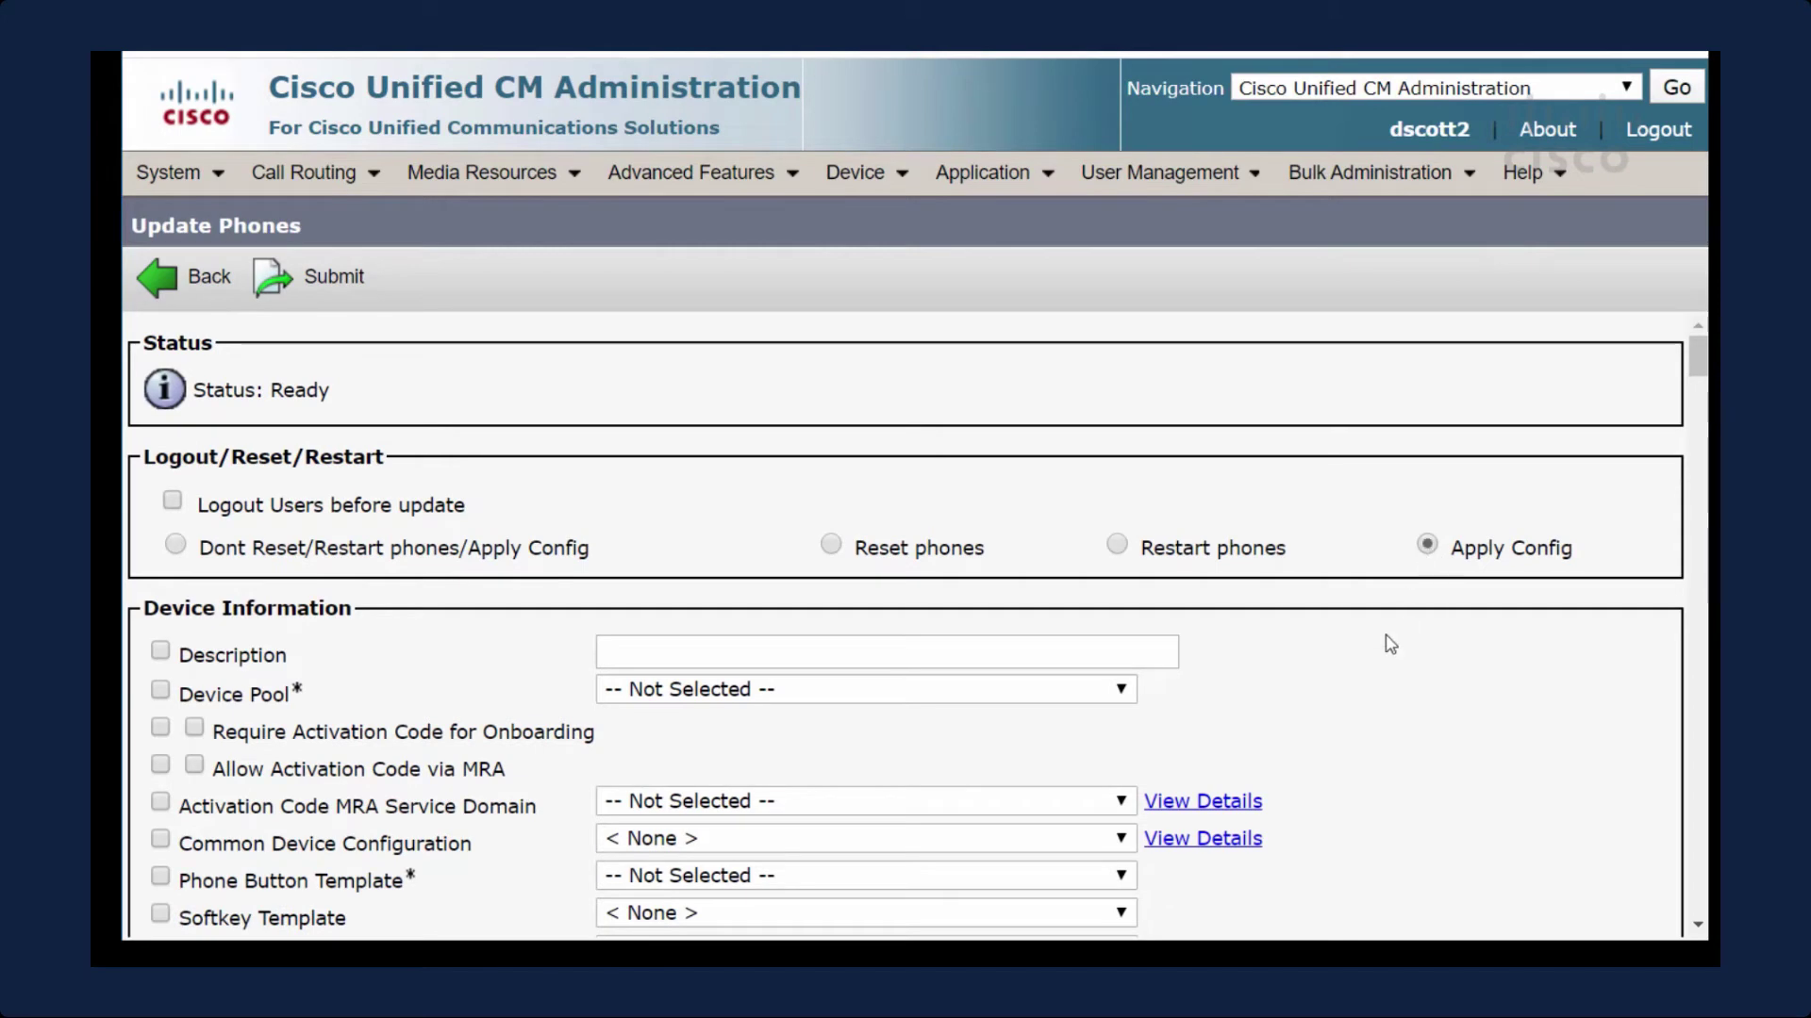
key(ctrl+f)
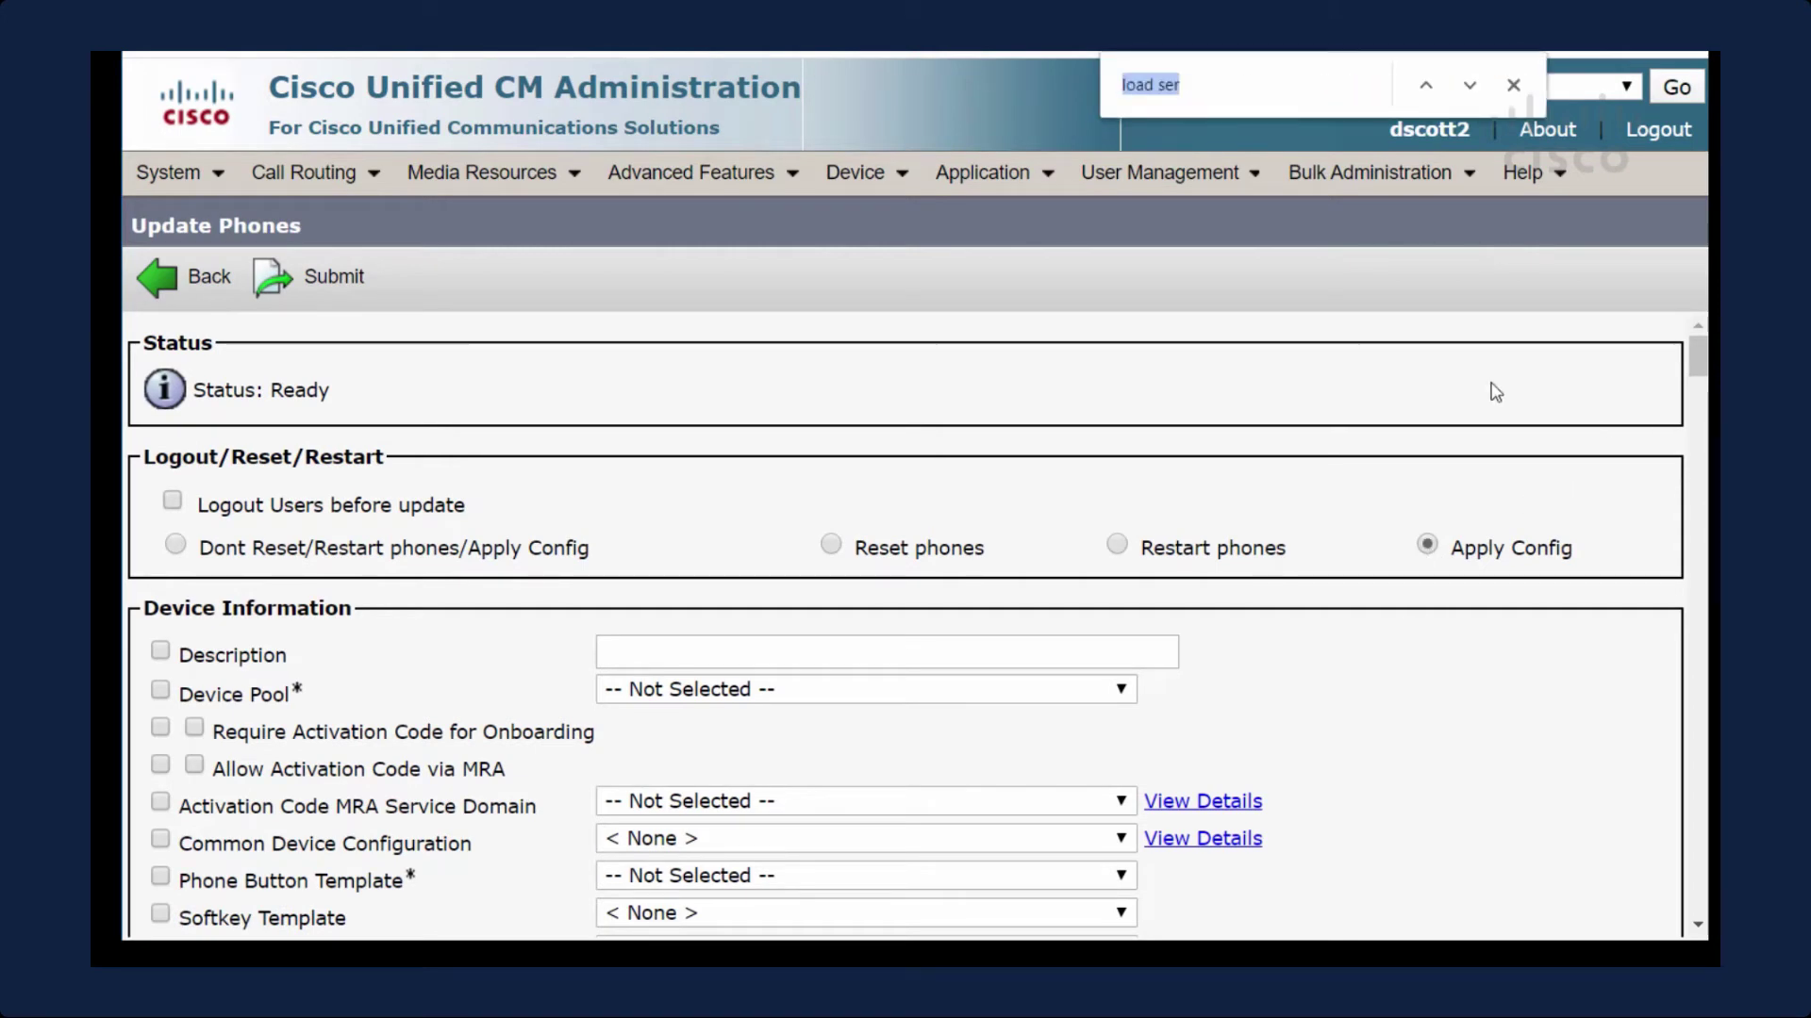
text(load ser)
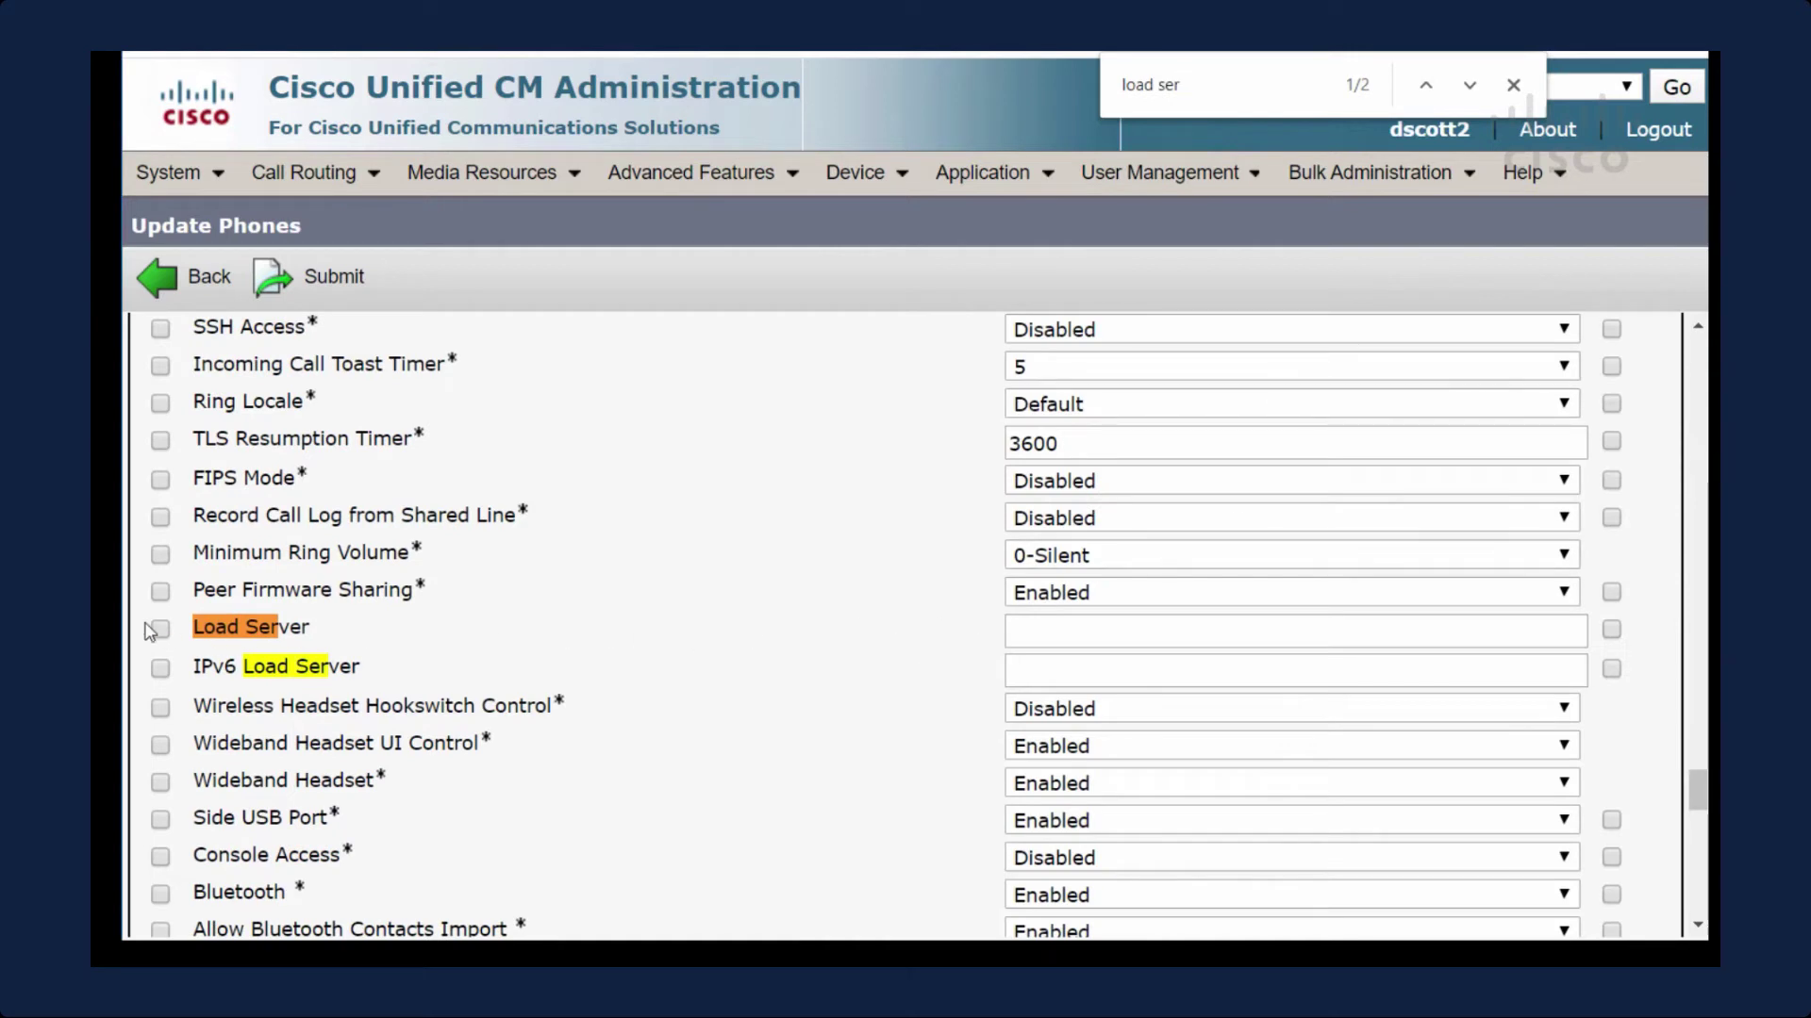
click(160, 629)
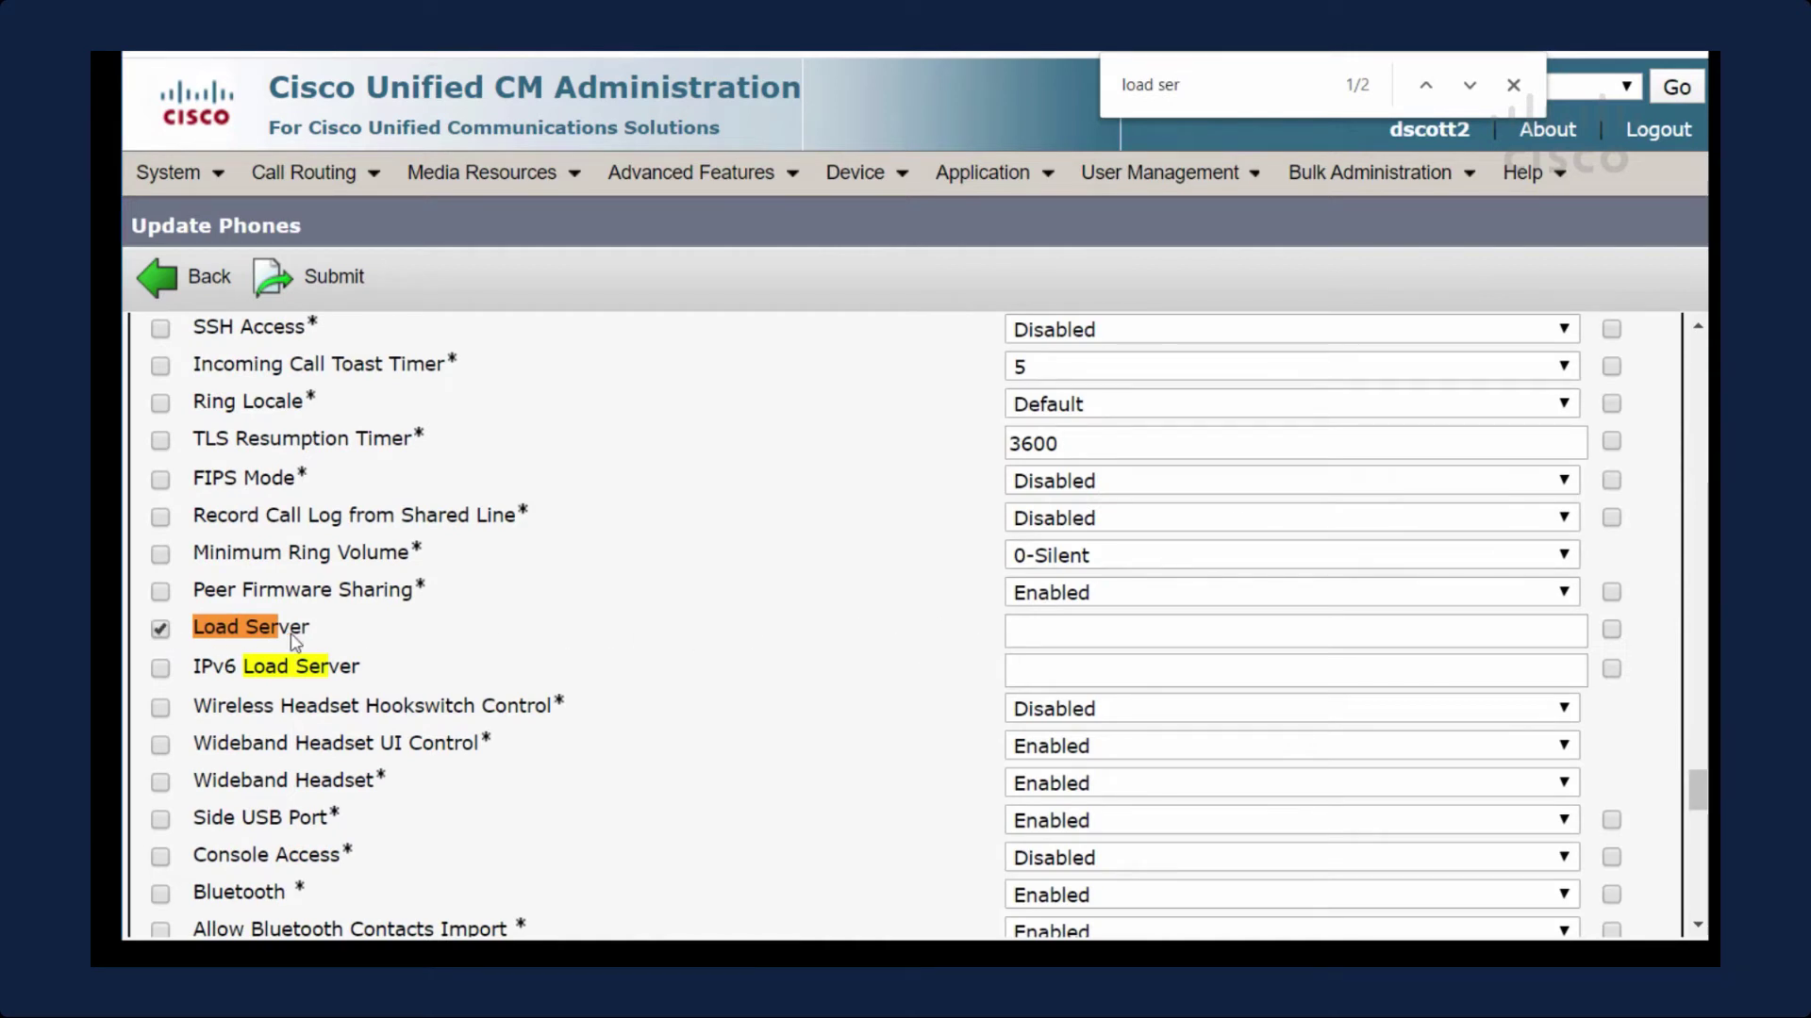
click(1061, 622)
text(cloudupgrader.webex.com)
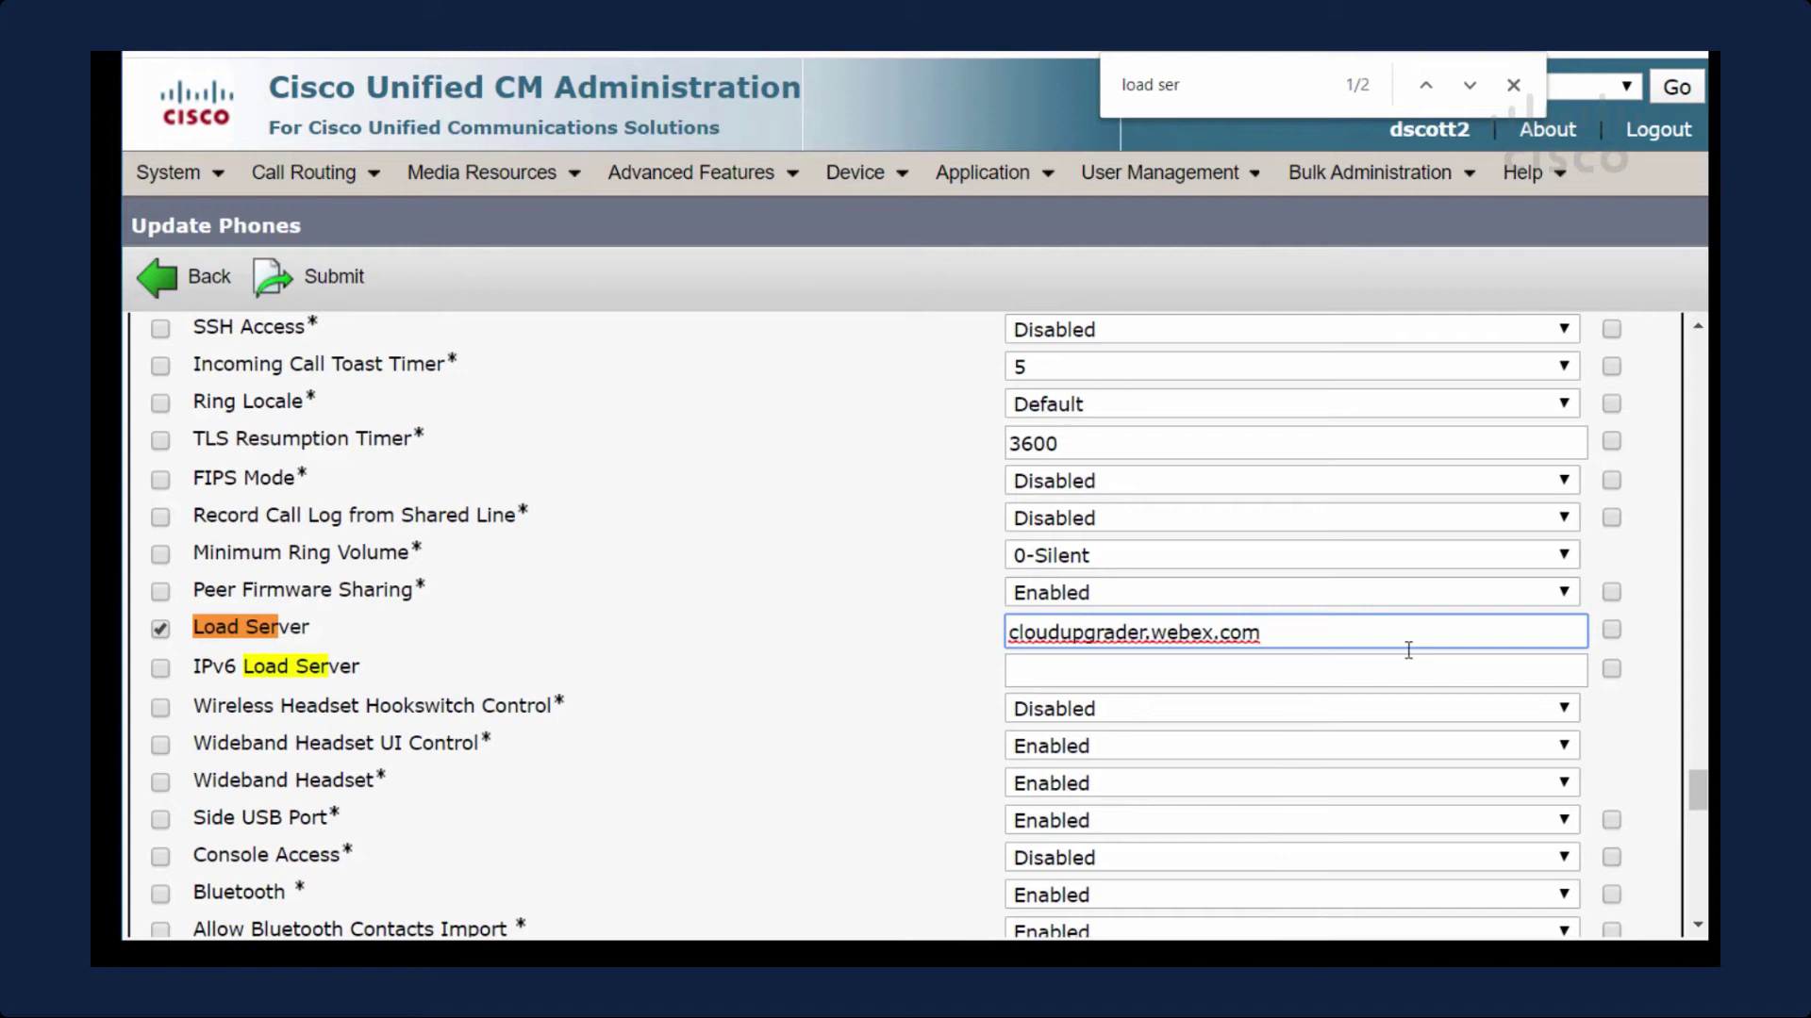
click(1613, 638)
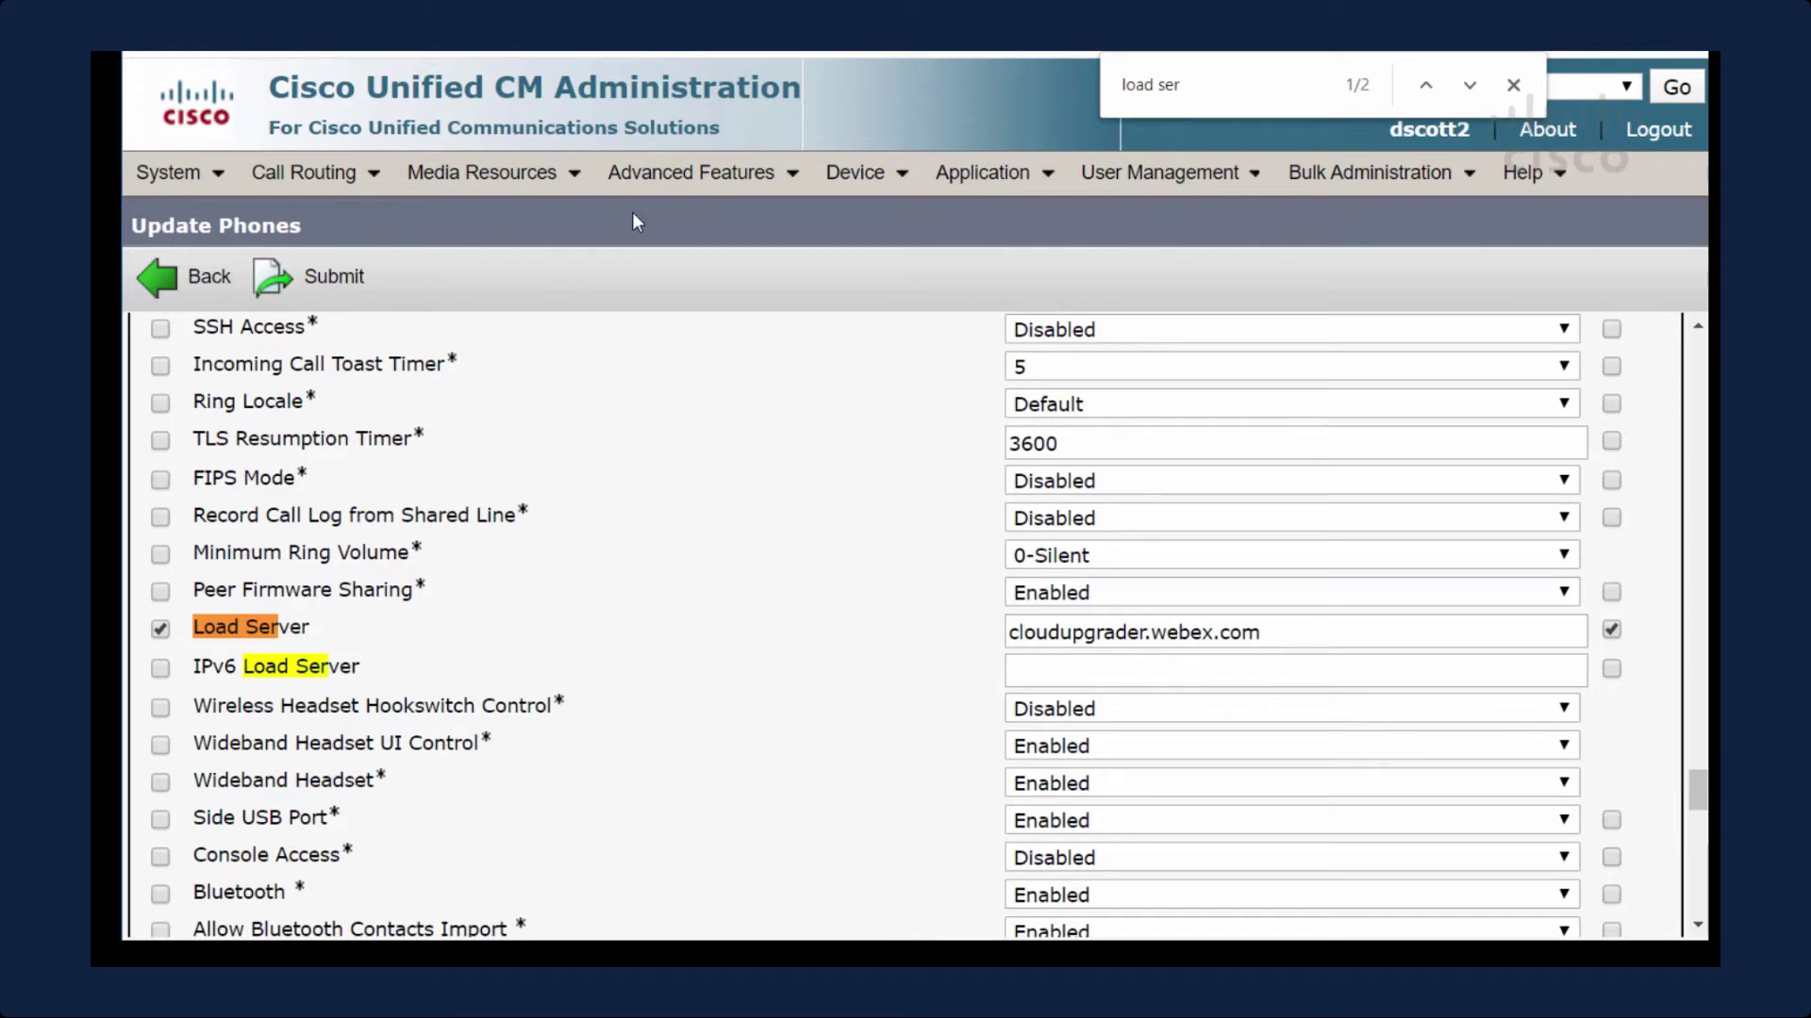
click(528, 53)
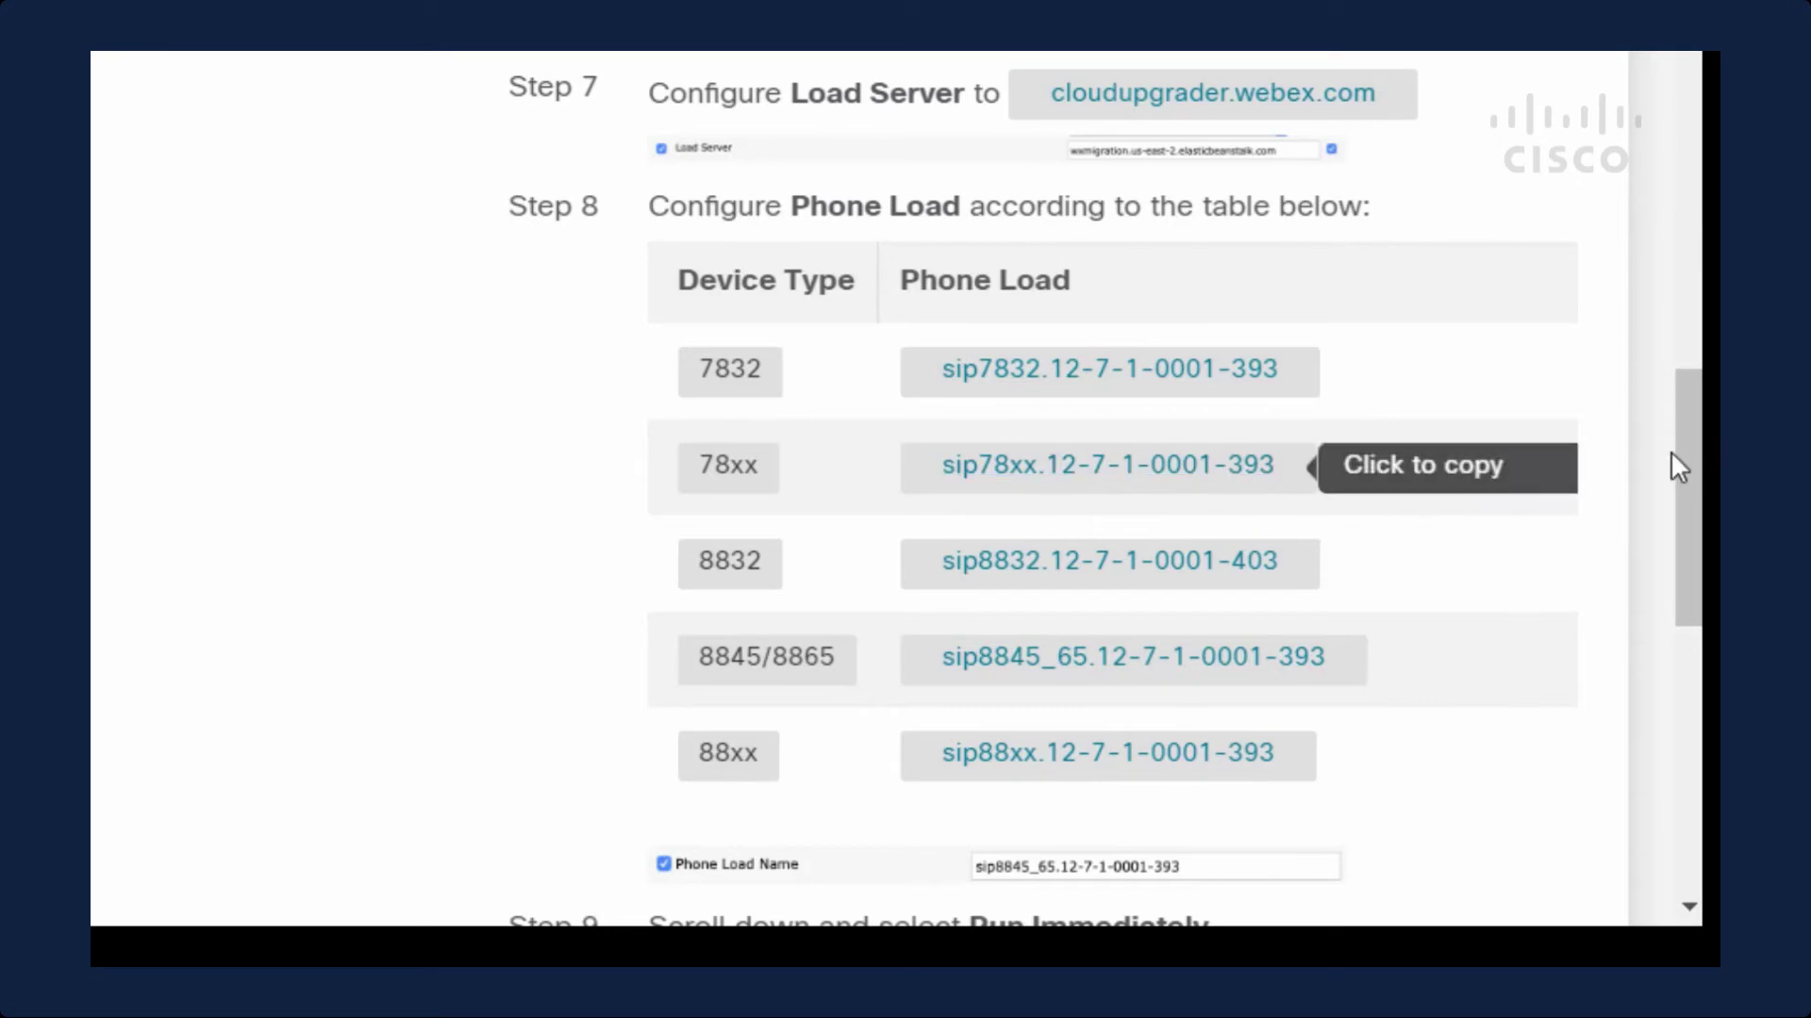
- Scroll the guide to Step 8's Phone Load table listing sip88xx.12-7-1-0001-393 for 88xx phones
drag(1684, 451, 1668, 789)
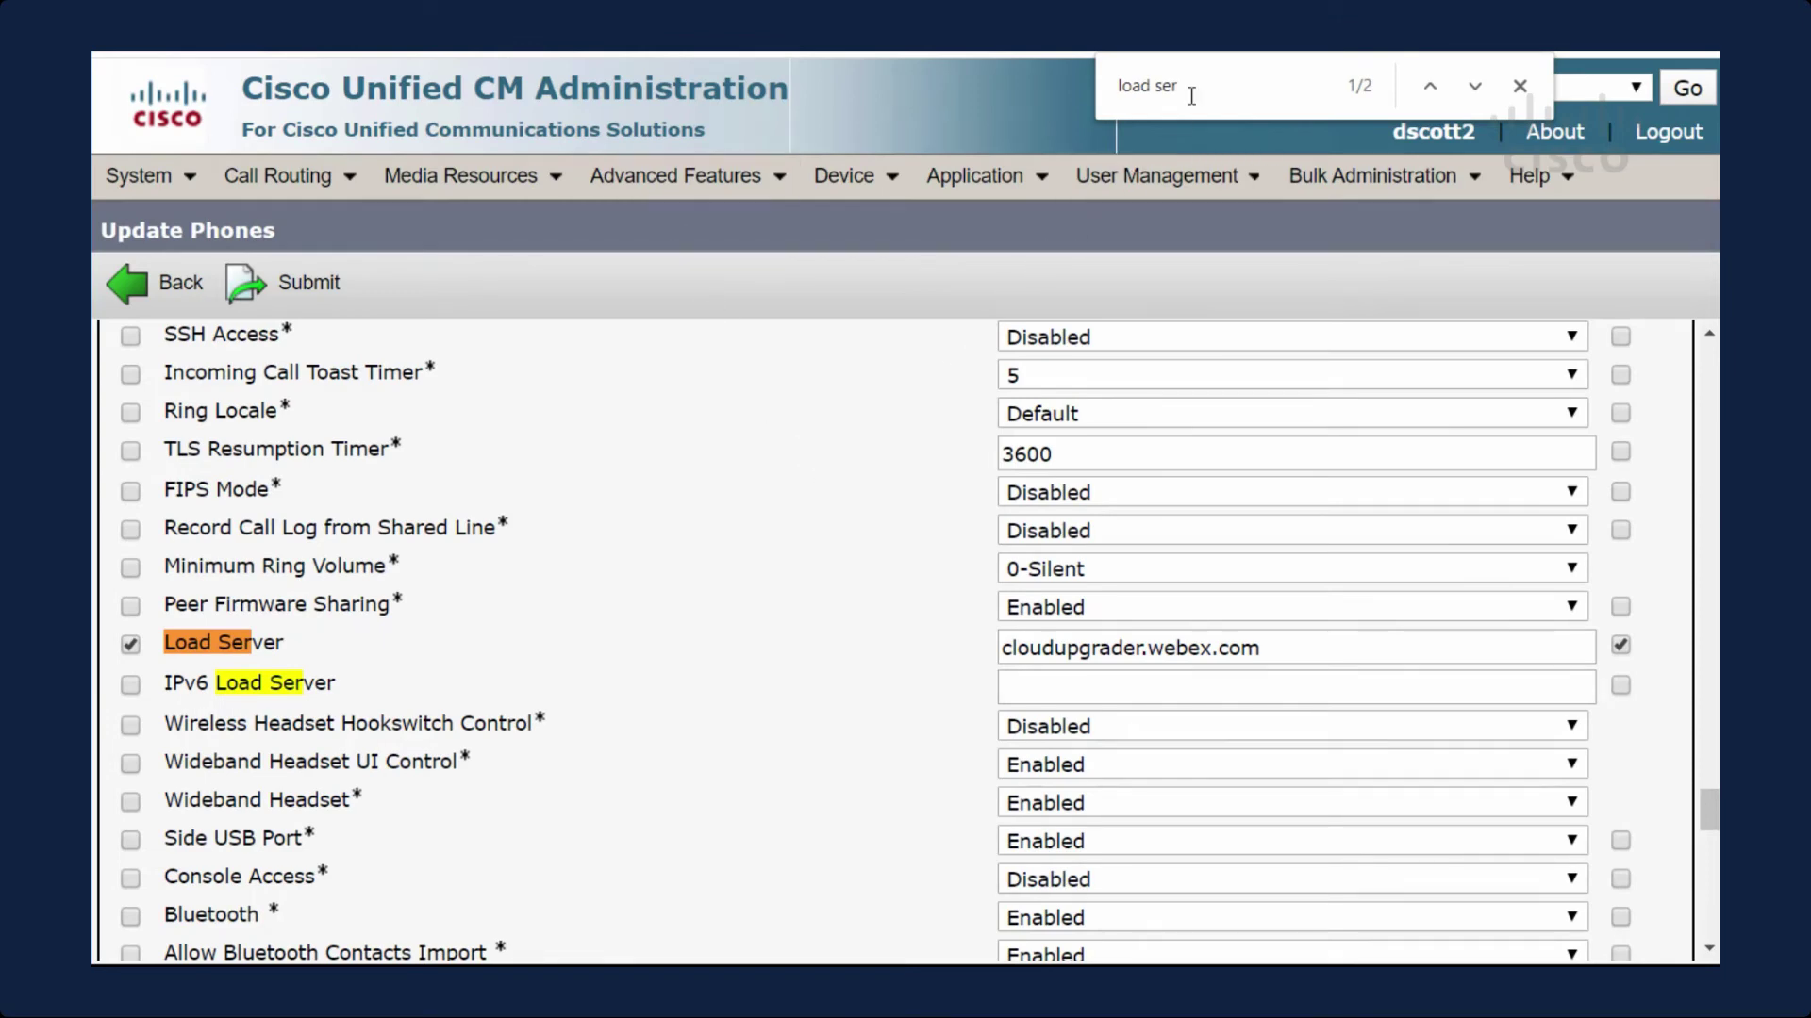
- Set the Phone Load Name field to sip88xx.TLexE2M-11-2-3C-10 in the bulk update
drag(1217, 78, 1072, 85)
text(phon)
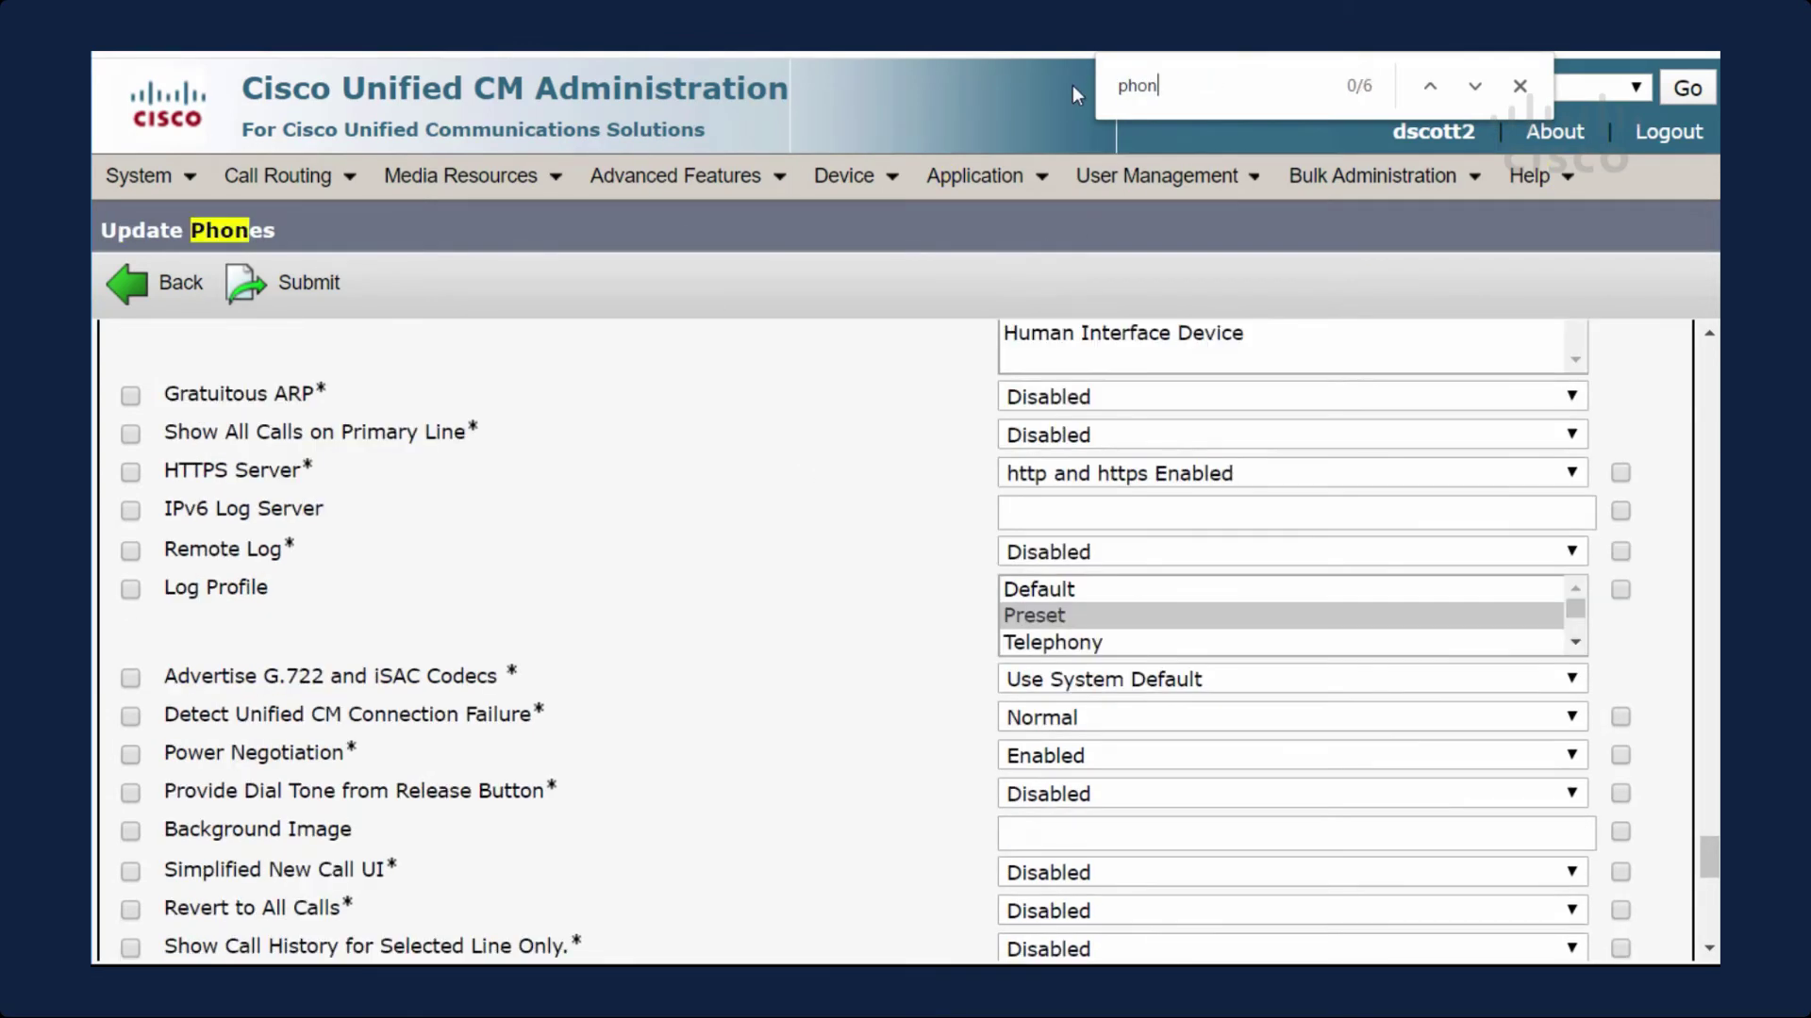
text(e load)
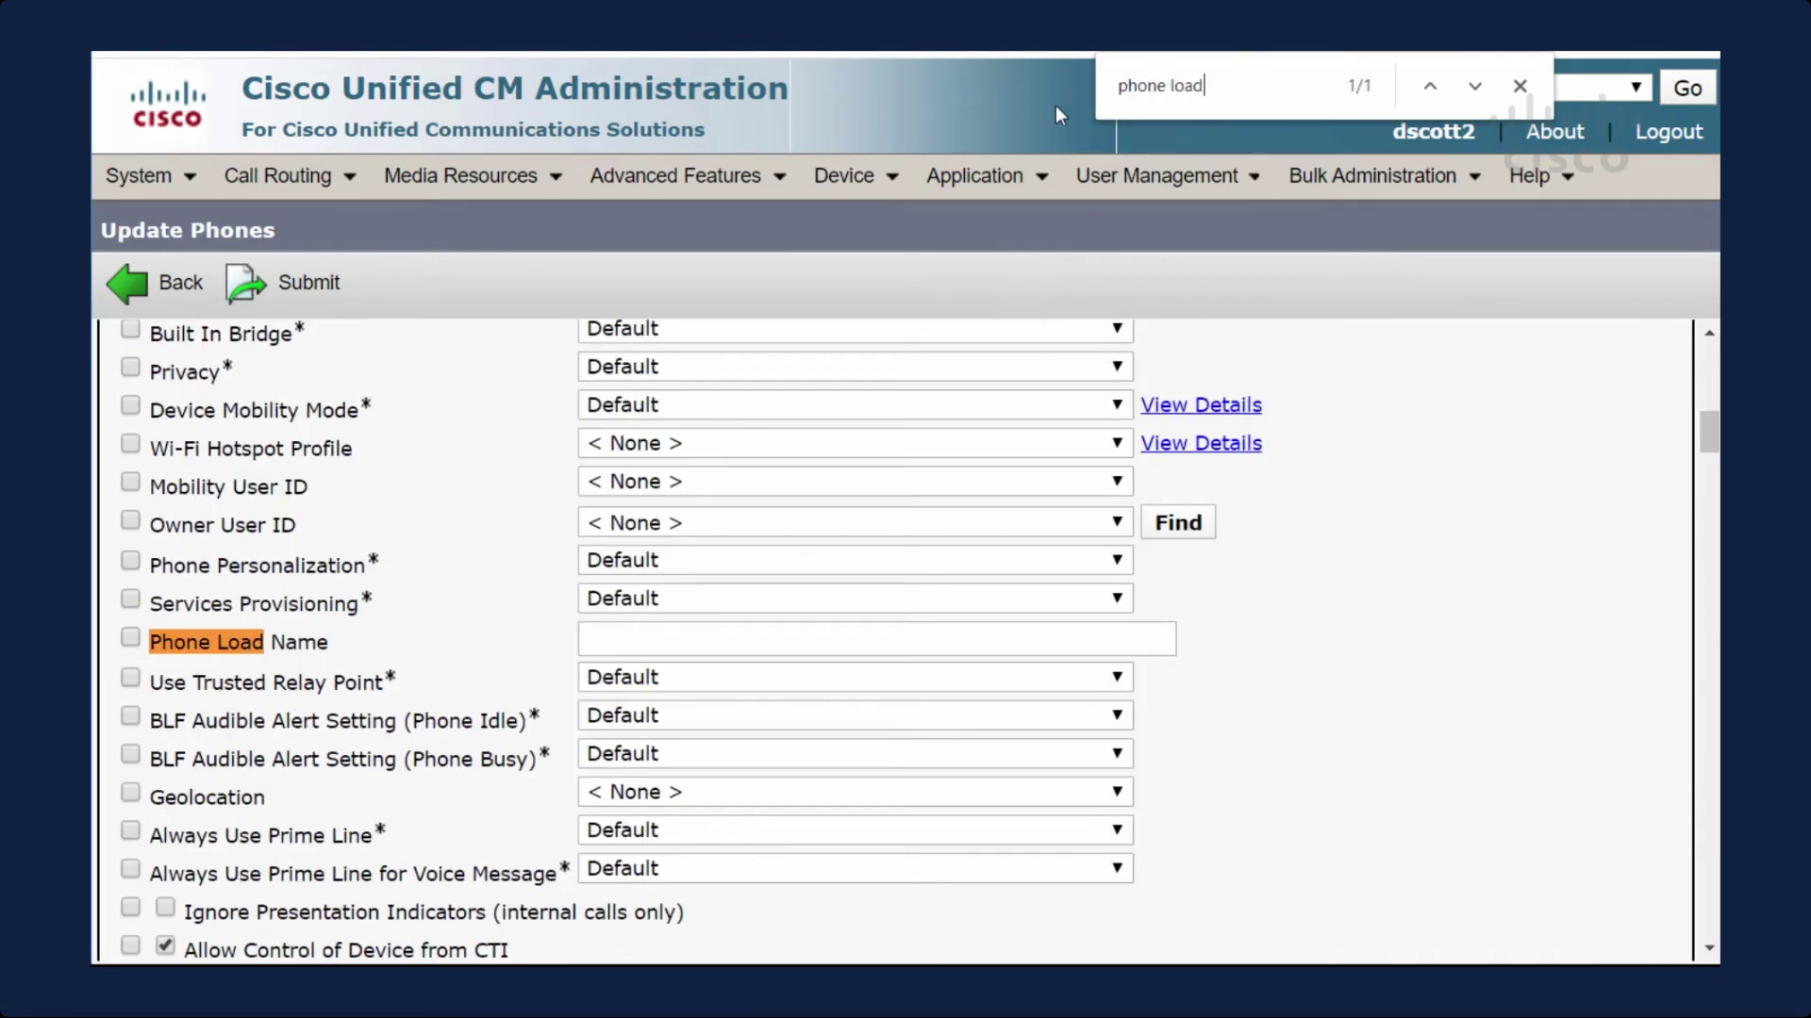
click(132, 639)
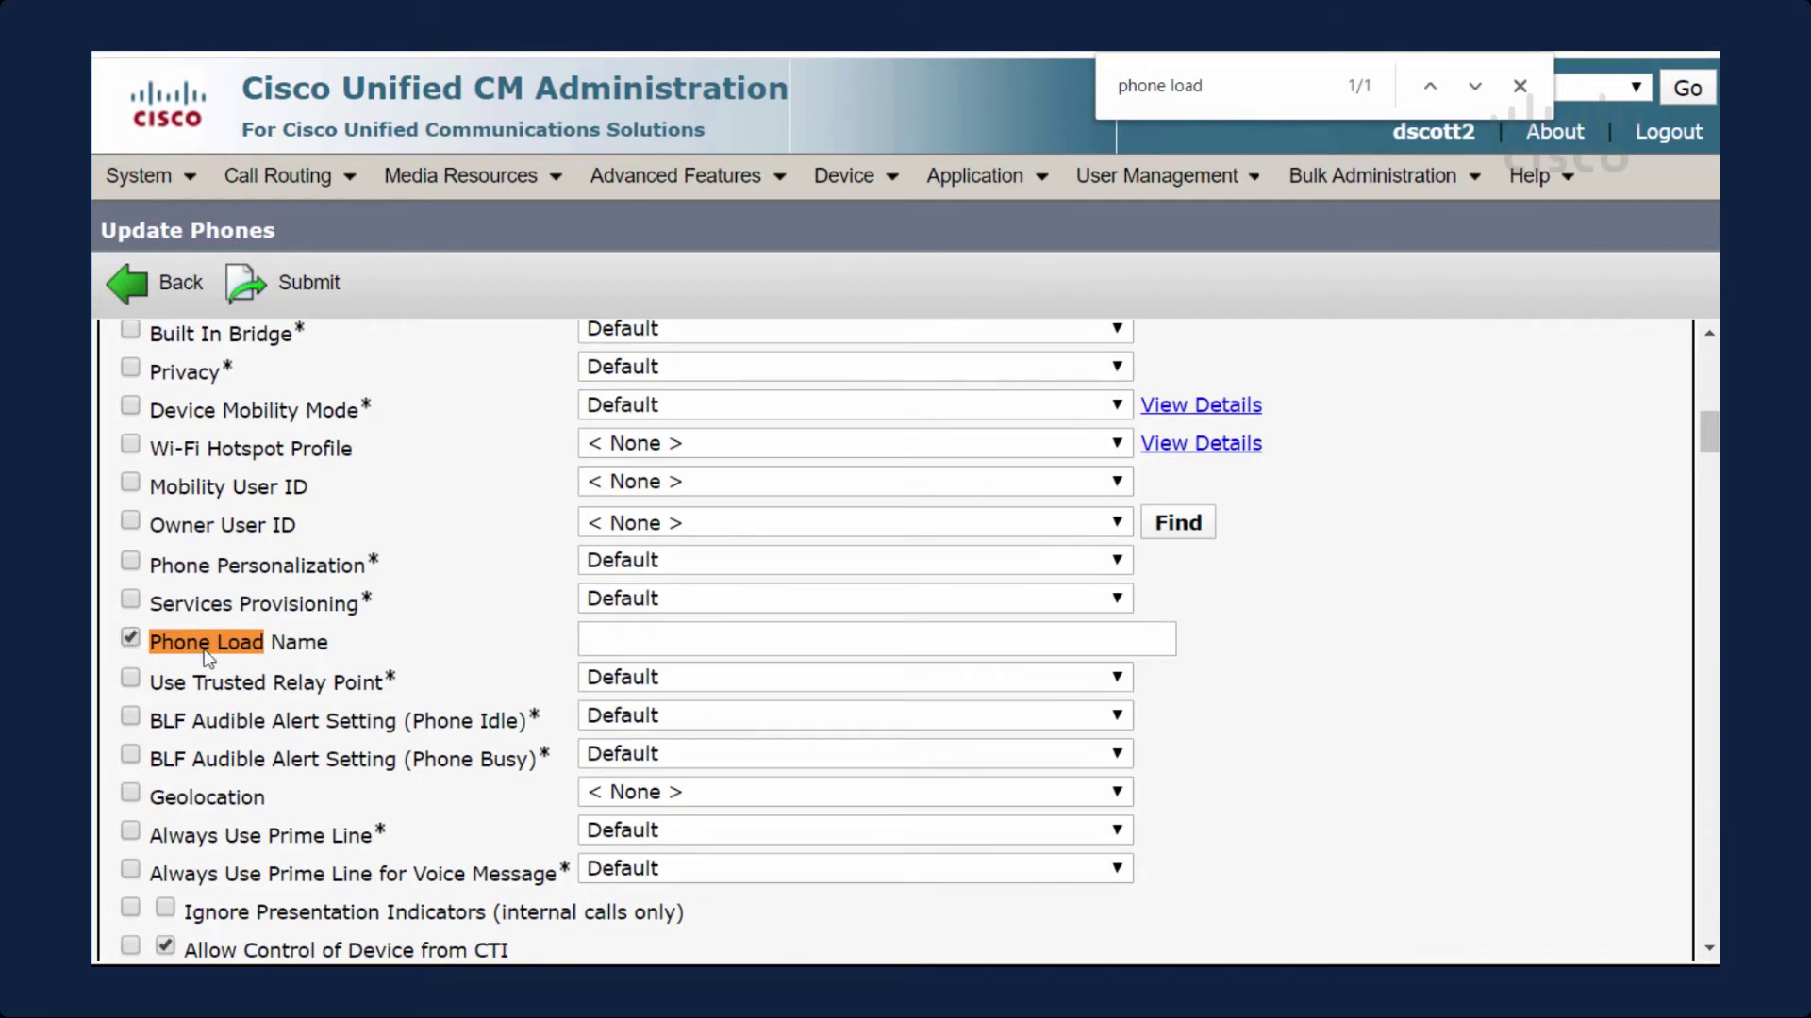
click(624, 638)
text(sip88xx.TLexE2M-11-2-3C-10)
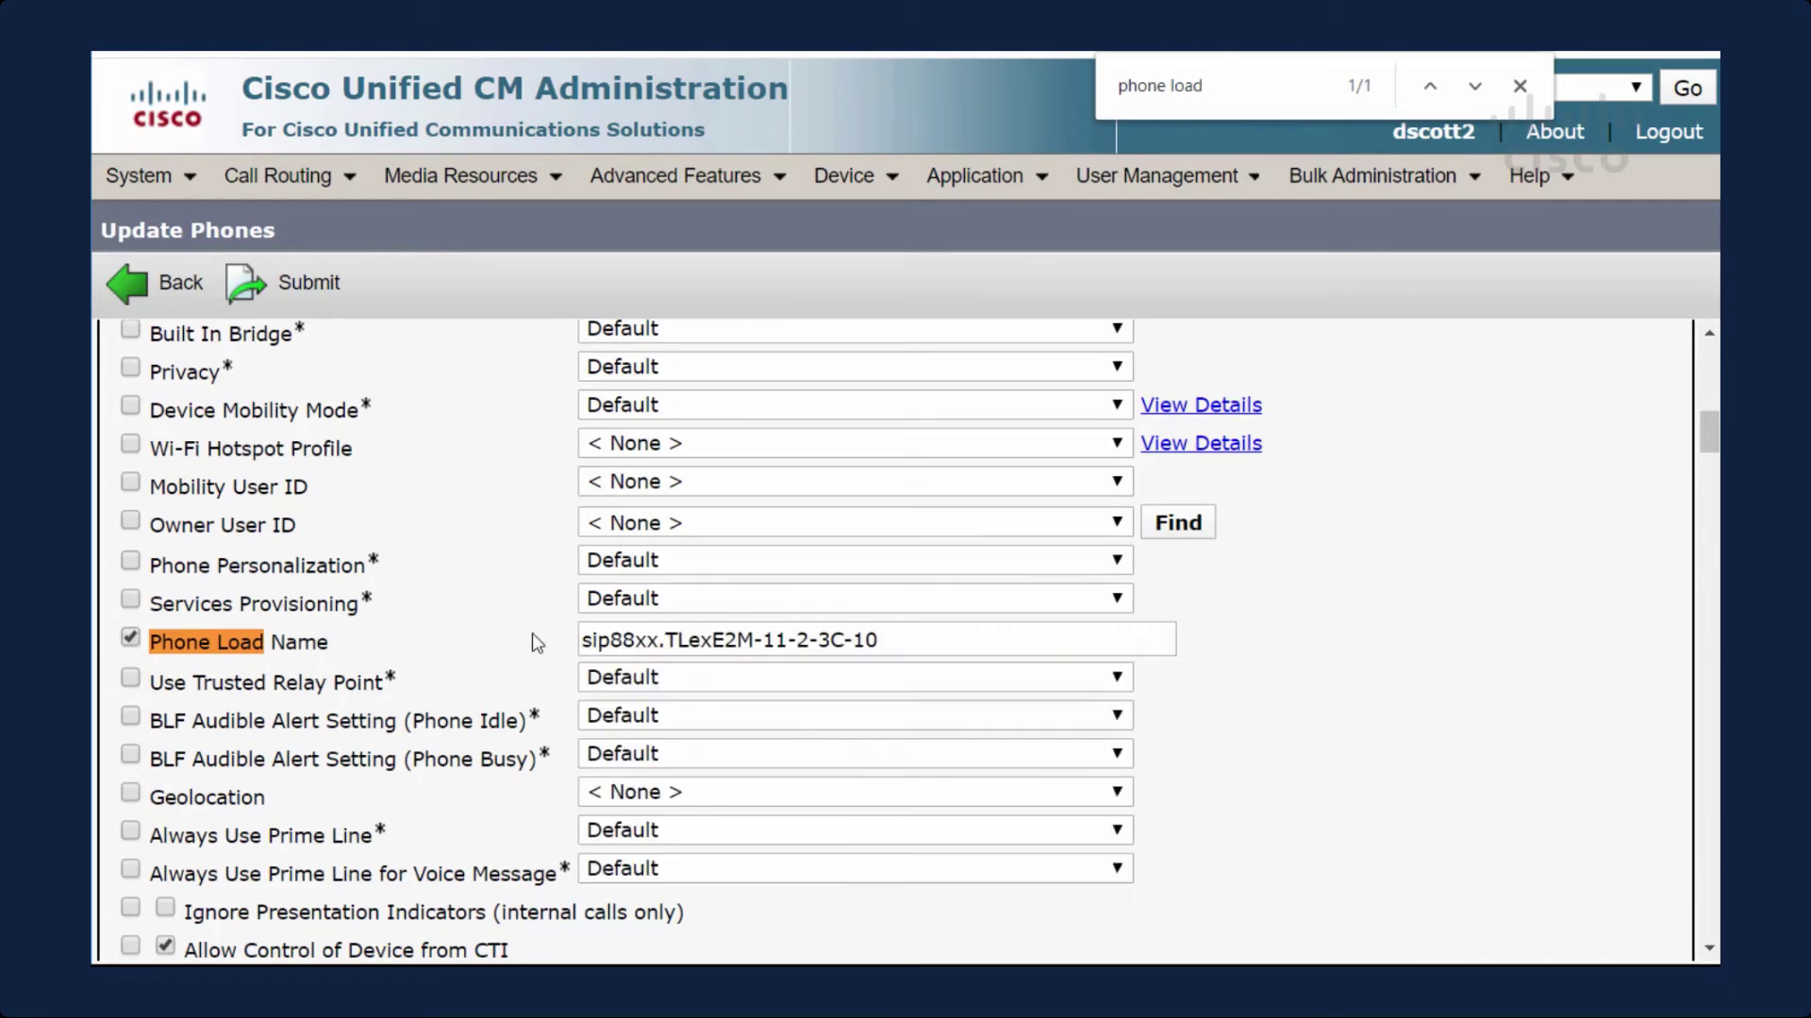
- Schedule the Update Phones job to Run Immediately and submit it
scroll(905, 509, down, 20)
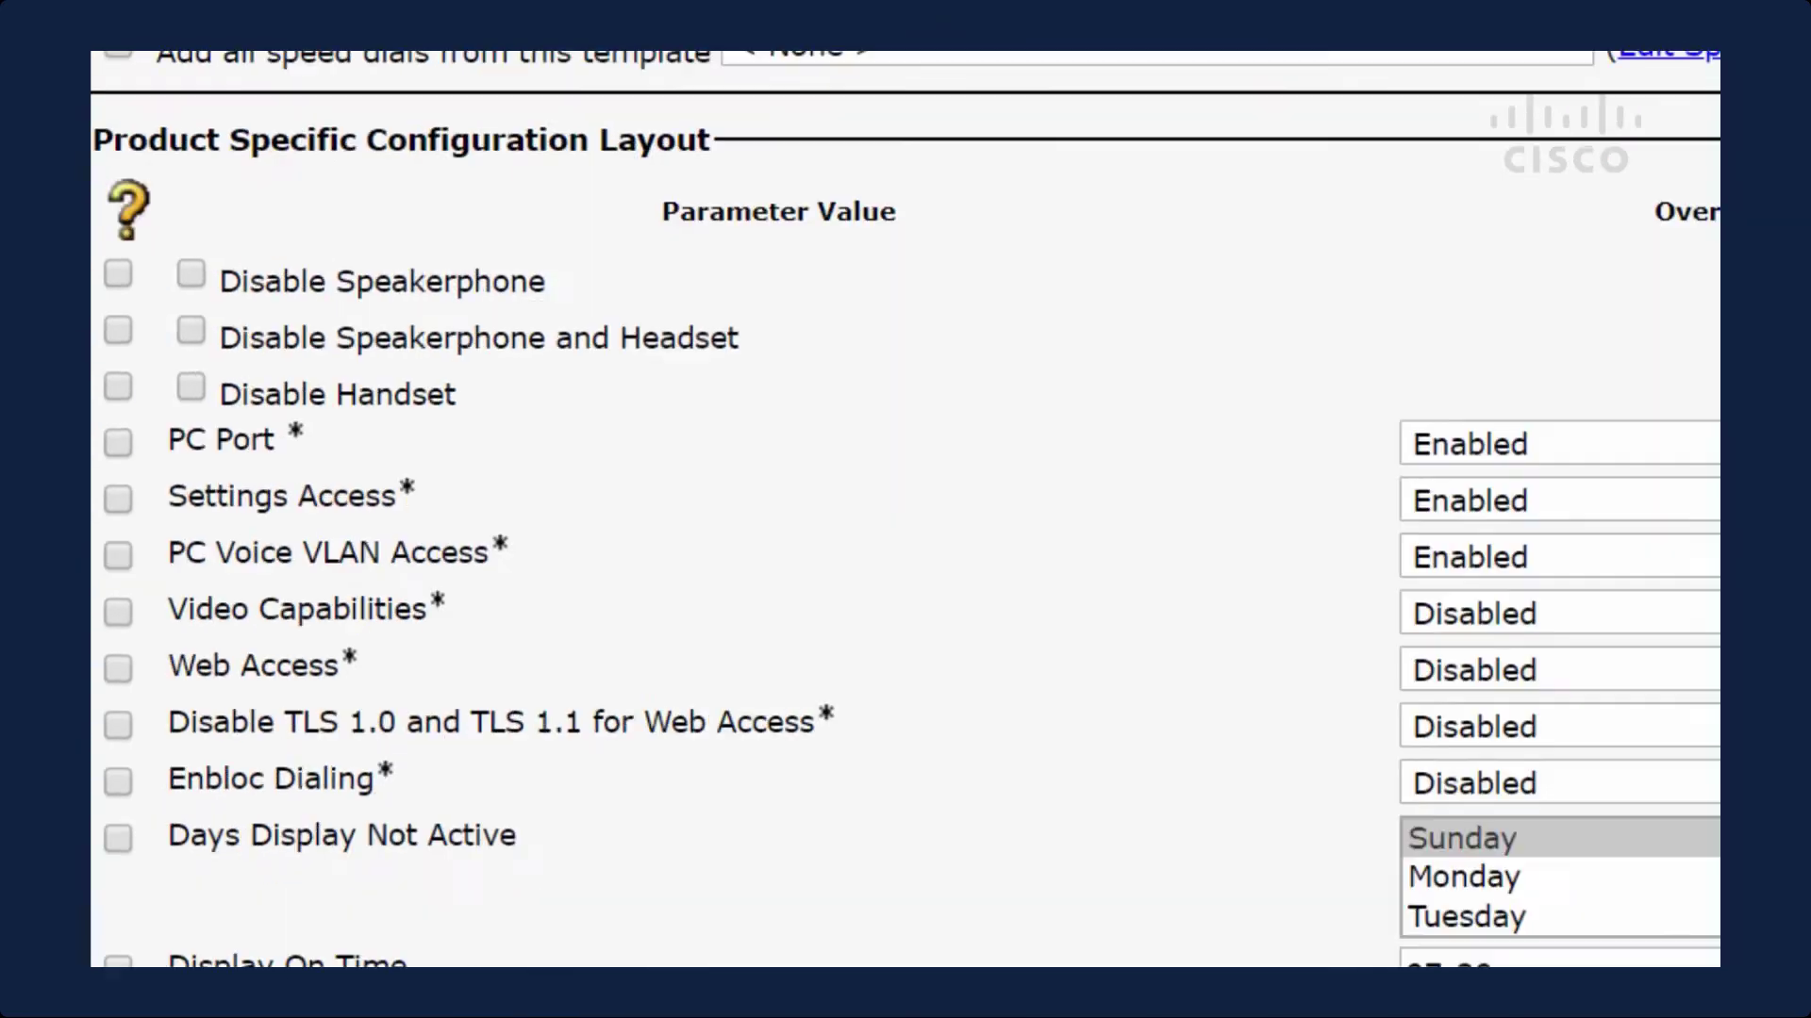
scroll(905, 509, down, 2)
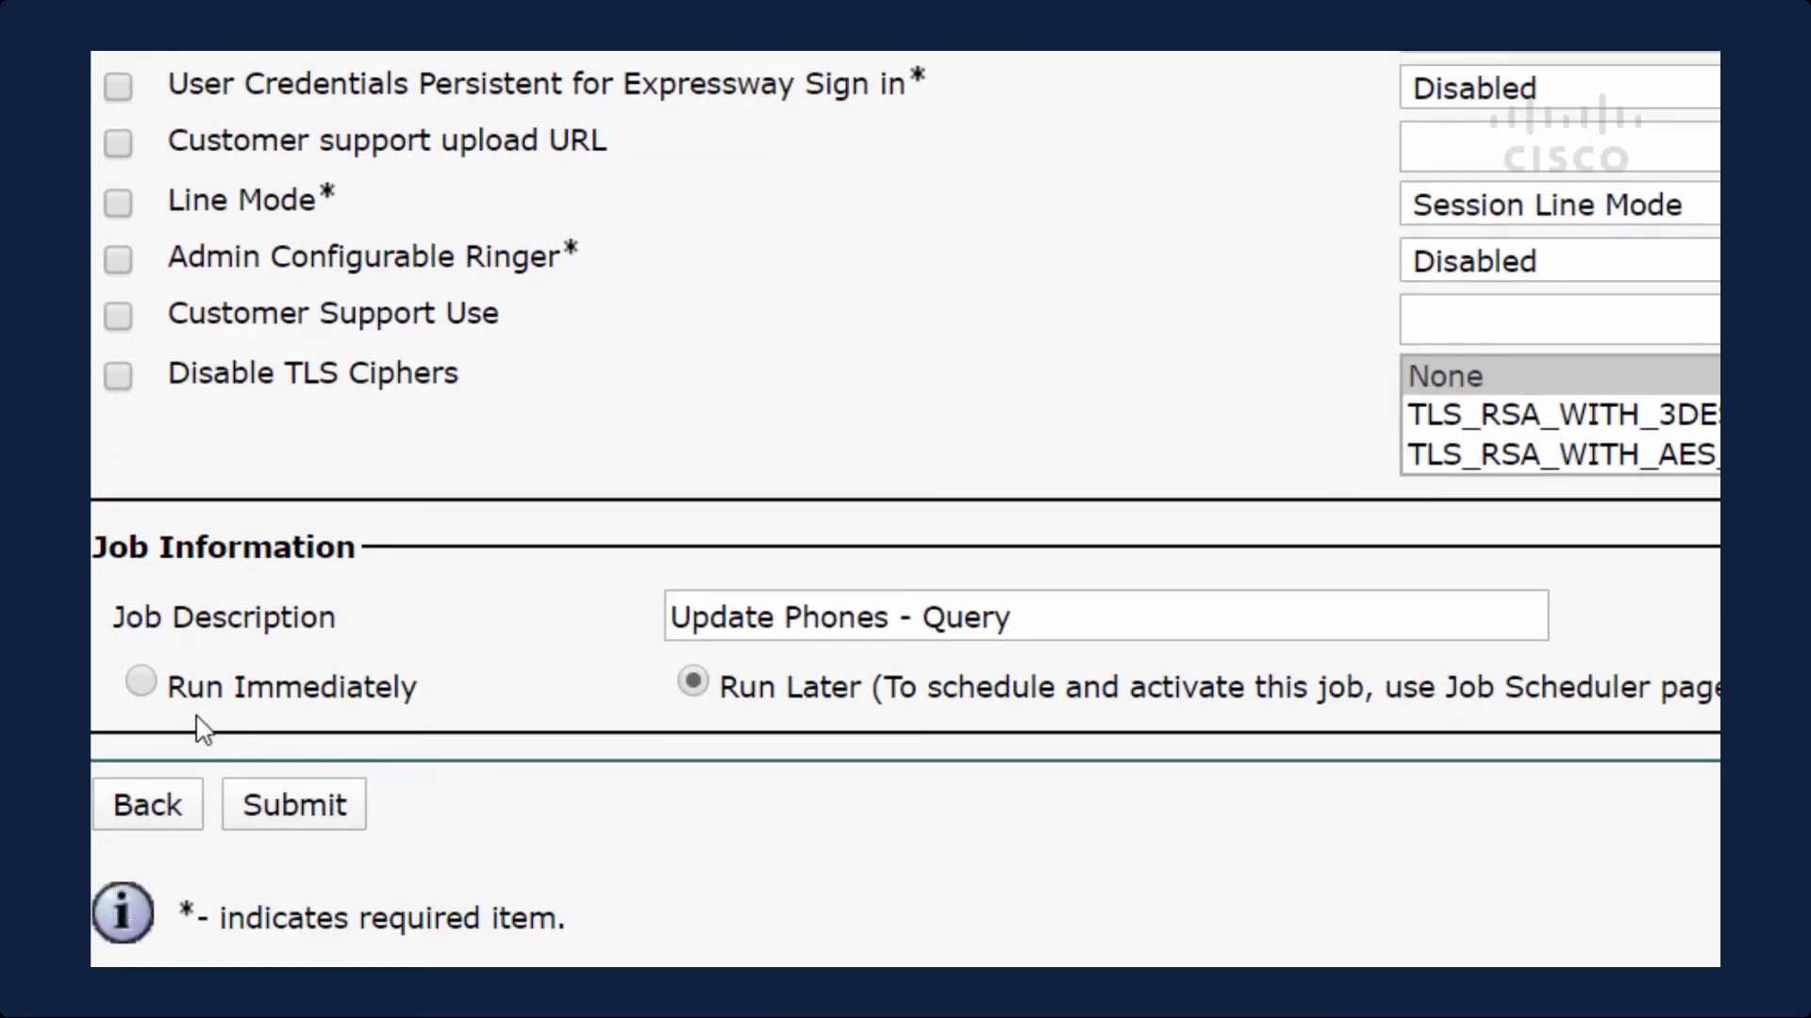
click(141, 683)
click(291, 809)
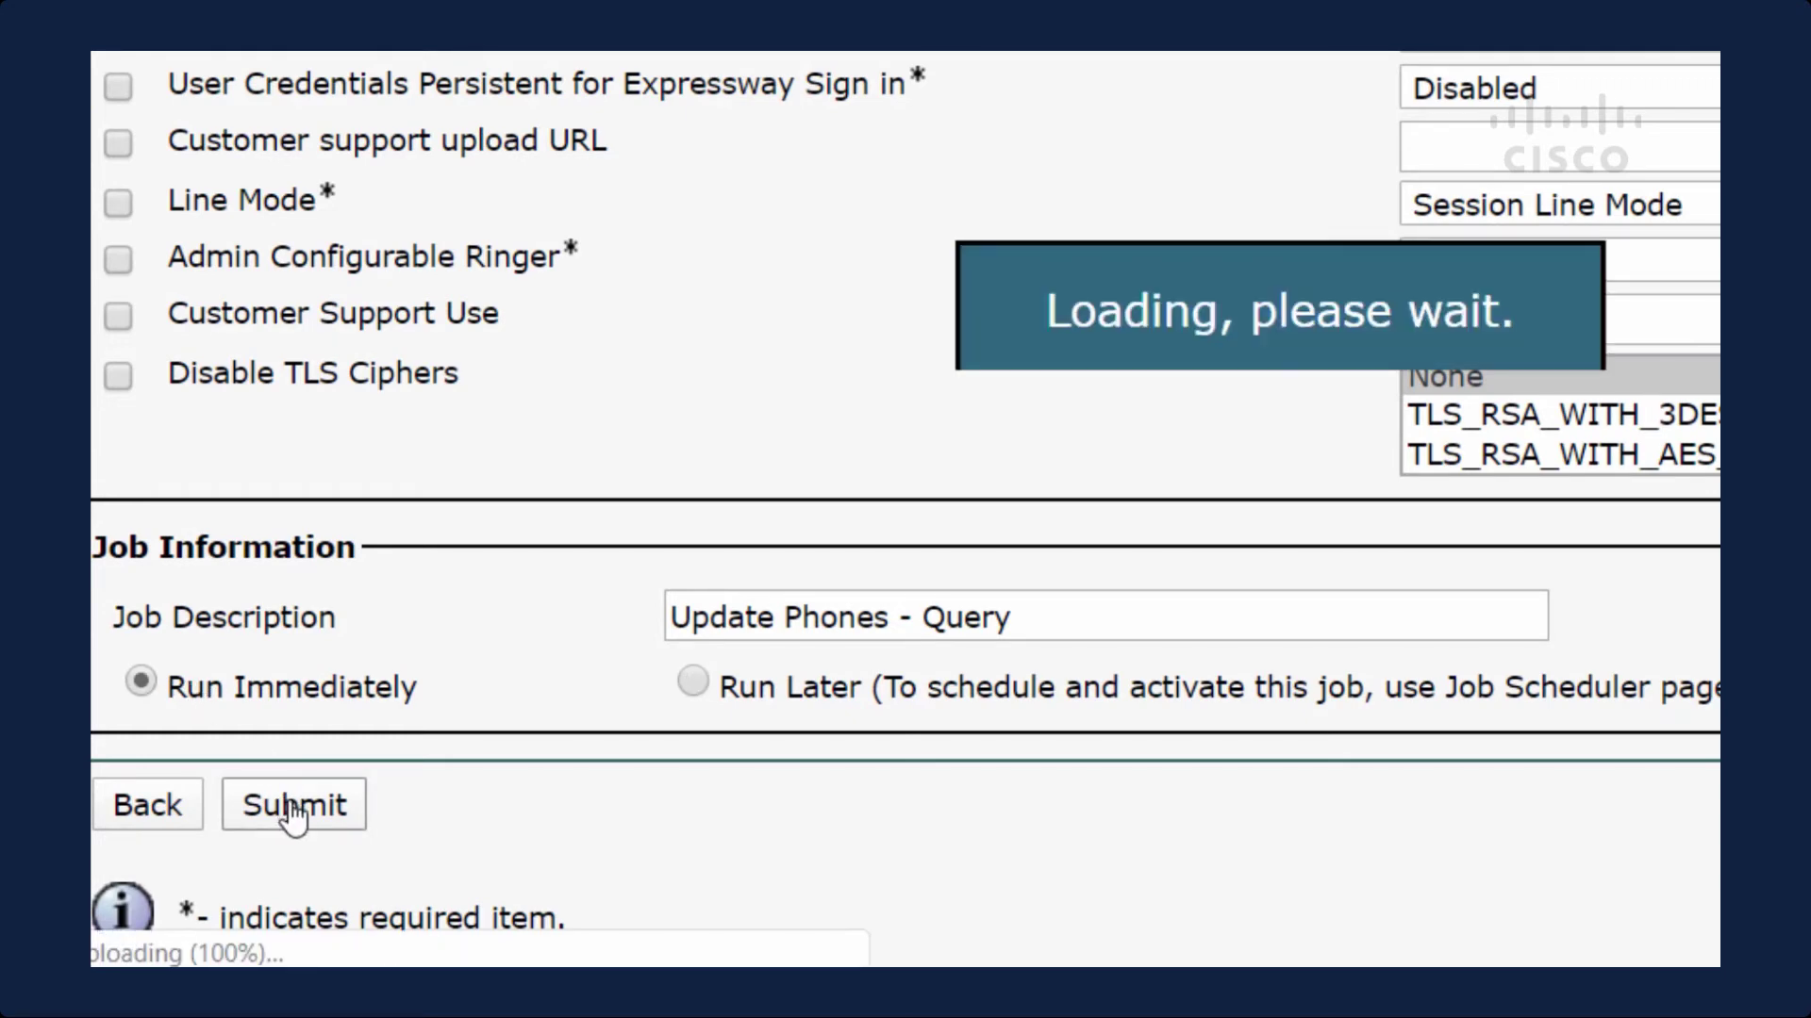